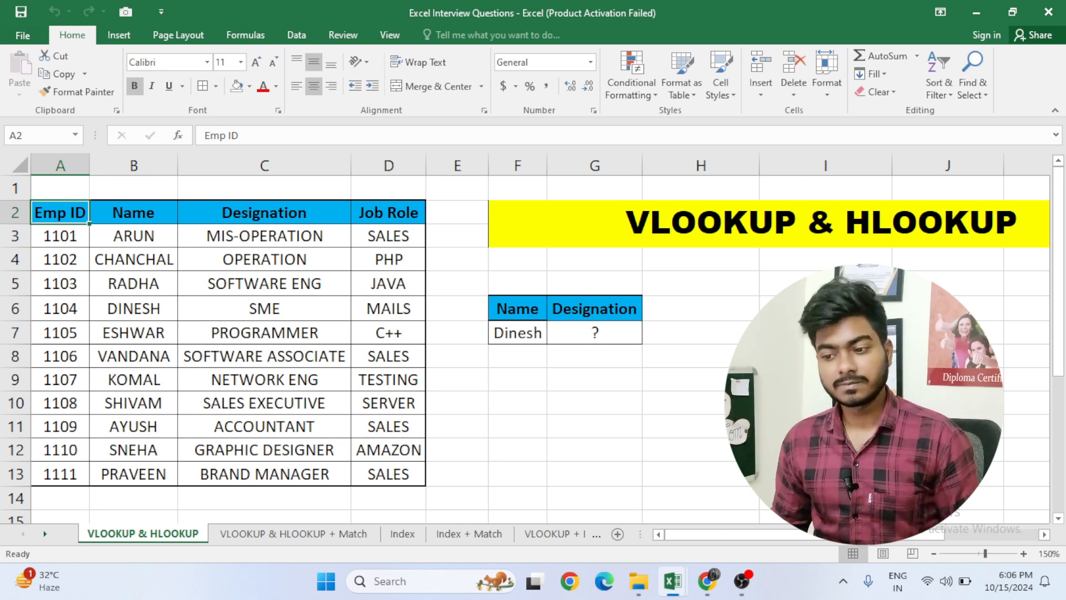
# - Start a VLOOKUP formula in G7 with F7 as the lookup value
pyautogui.press('Right')
pyautogui.press('Right')
pyautogui.press('Right')
pyautogui.press('Right')
pyautogui.press('Right')
pyautogui.press('Down')
pyautogui.press('Down')
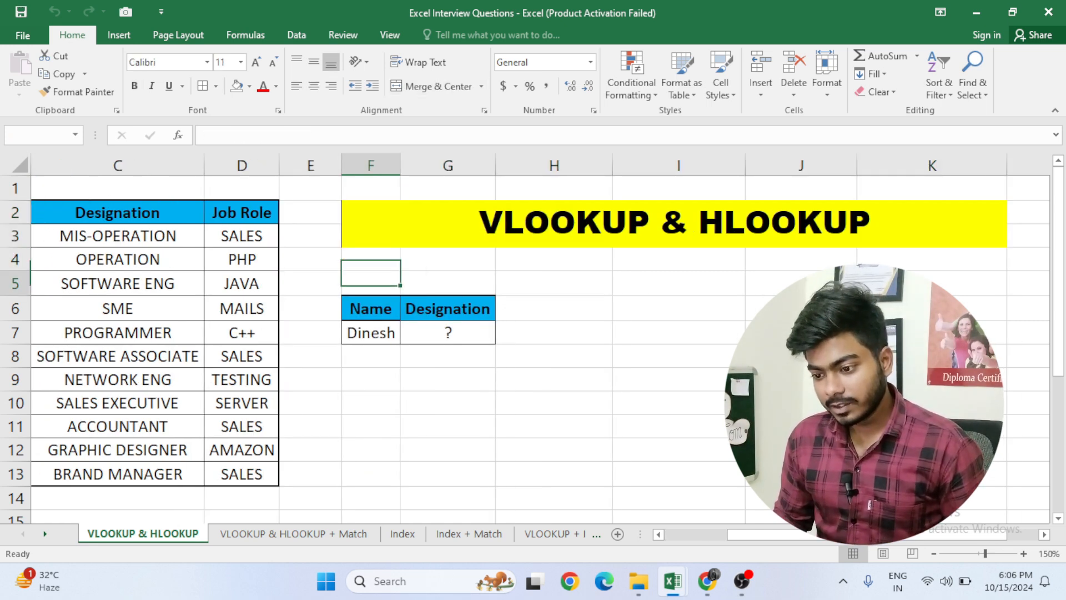
pyautogui.press('Down')
pyautogui.press('Right')
pyautogui.press('Down')
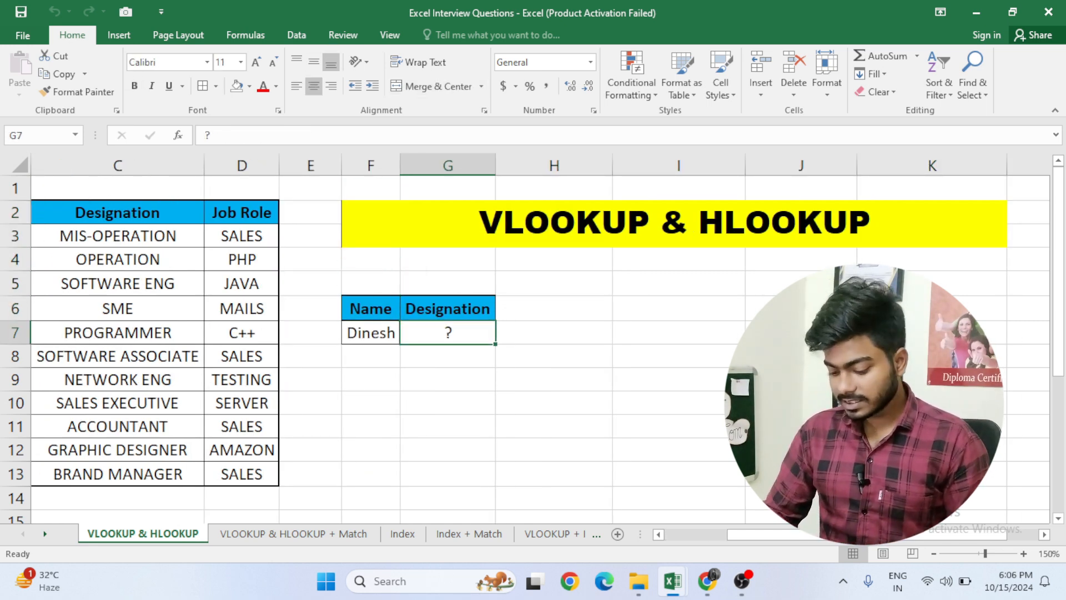
pyautogui.write('=')
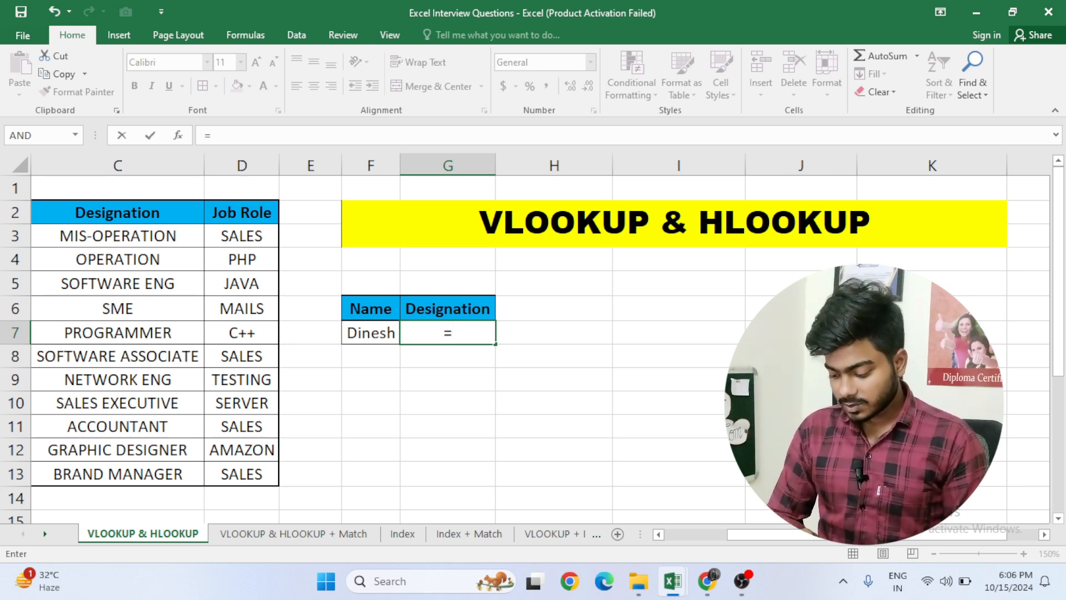
pyautogui.write('vlook')
pyautogui.press('Tab')
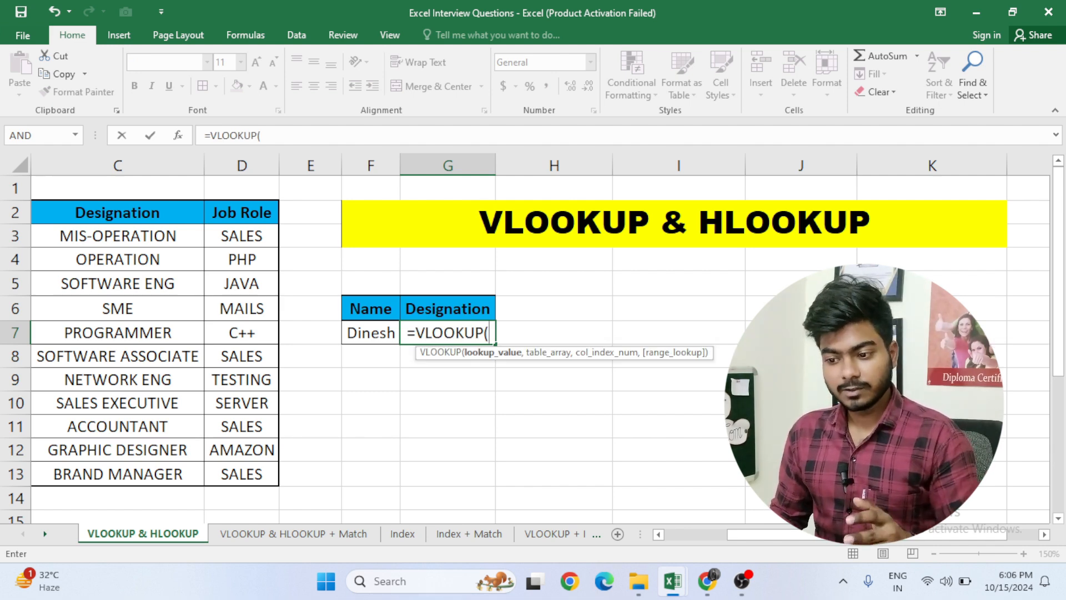
pyautogui.press('Left')
pyautogui.write(',')
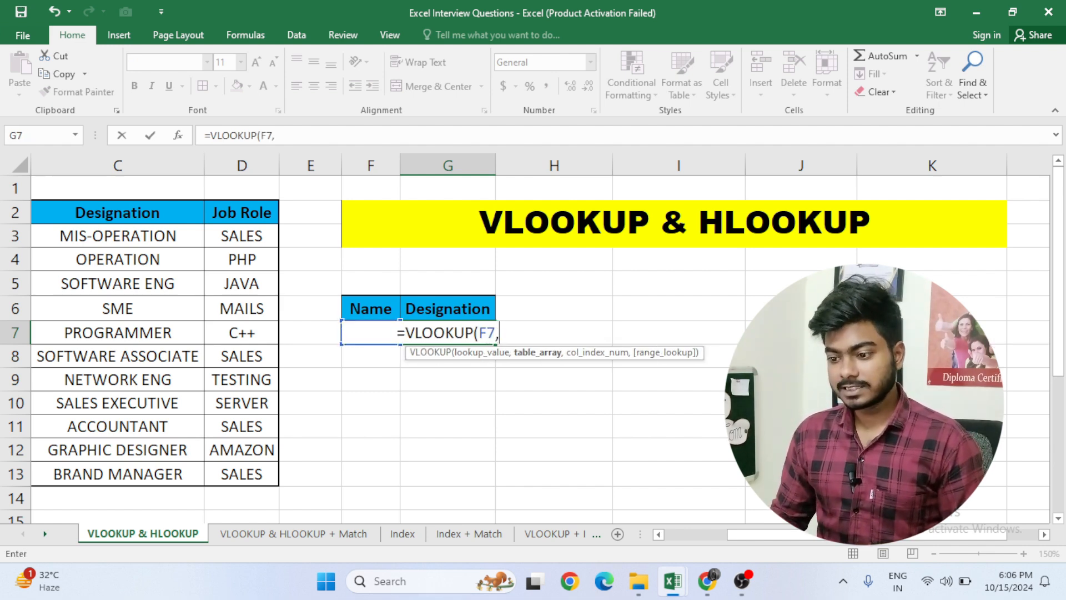
# - Set the VLOOKUP table array to B2:D13, covering the Name through Job Role columns
pyautogui.press('Left')
pyautogui.press('Left')
pyautogui.press('Left')
pyautogui.press('Up')
pyautogui.press('Up')
pyautogui.press('Up')
pyautogui.press('Up')
pyautogui.press('Up')
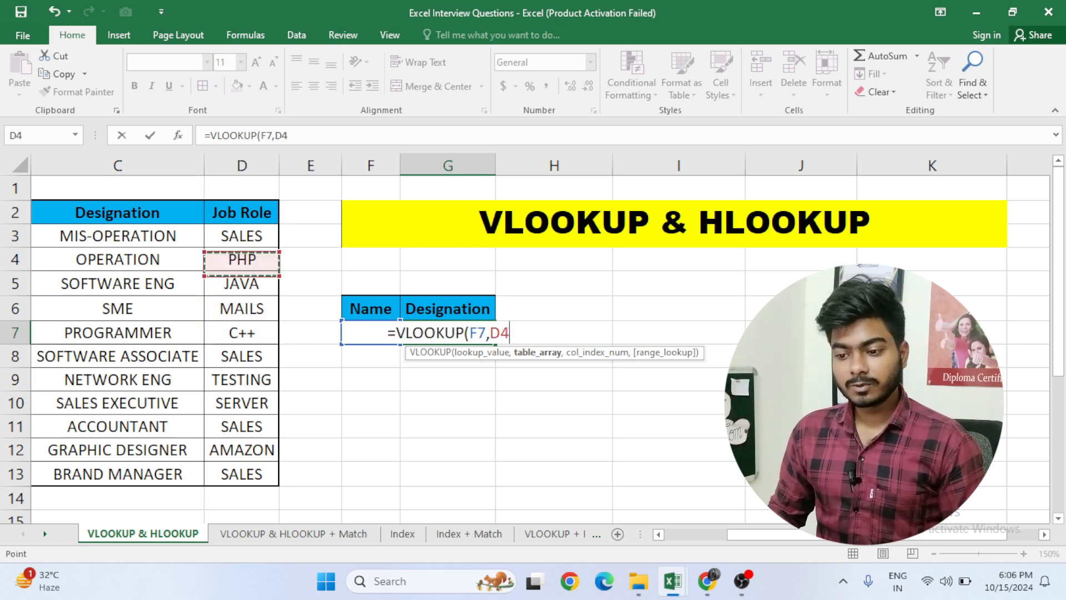
pyautogui.hotkey('shift', 'Left')
pyautogui.hotkey('shift', 'Left')
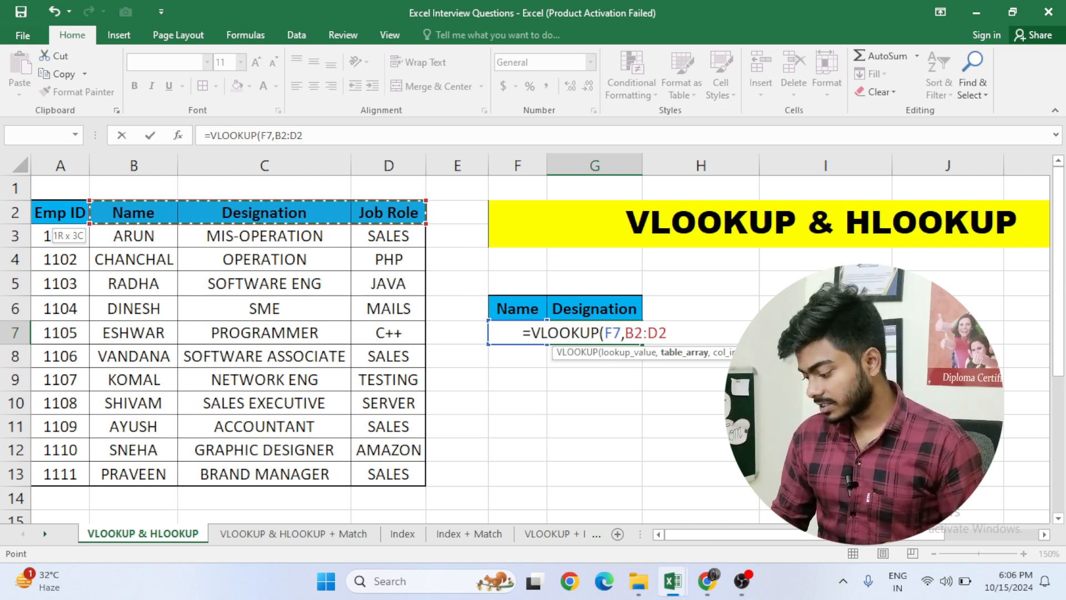
pyautogui.hotkey('ctrl', 'shift', 'Down')
pyautogui.write(',')
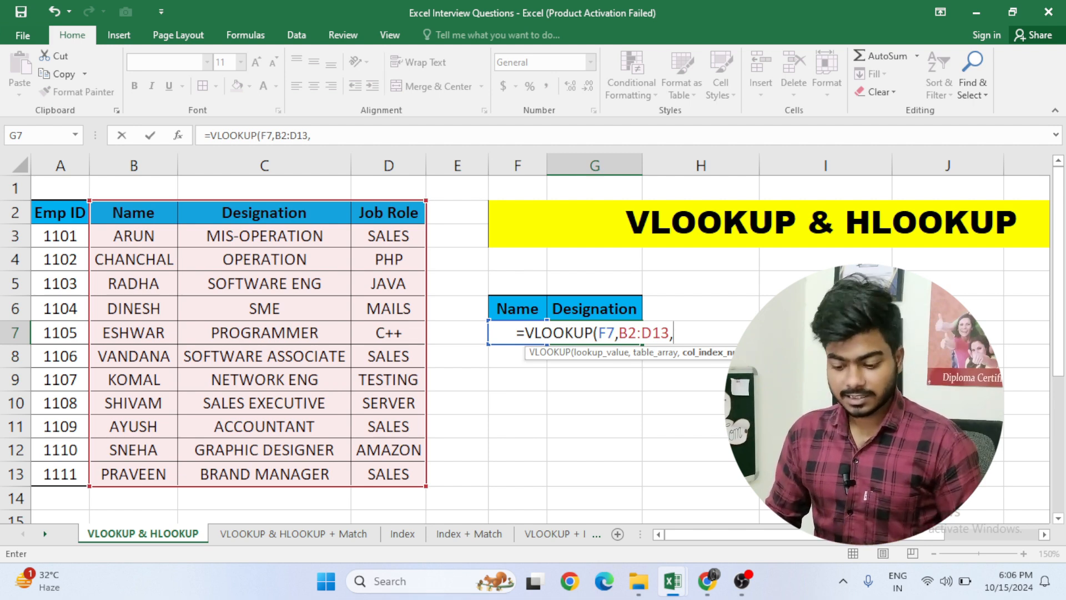
# - Finish the VLOOKUP with column index 2 and exact match 0, and enter the formula
pyautogui.write('2,')
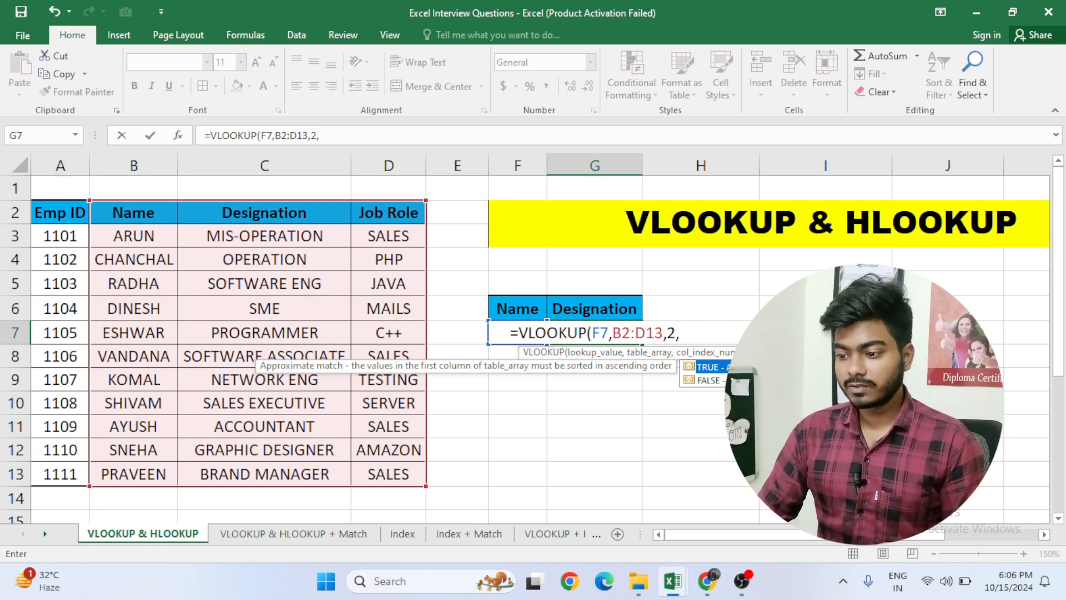
pyautogui.write('0)')
pyautogui.press('Return')
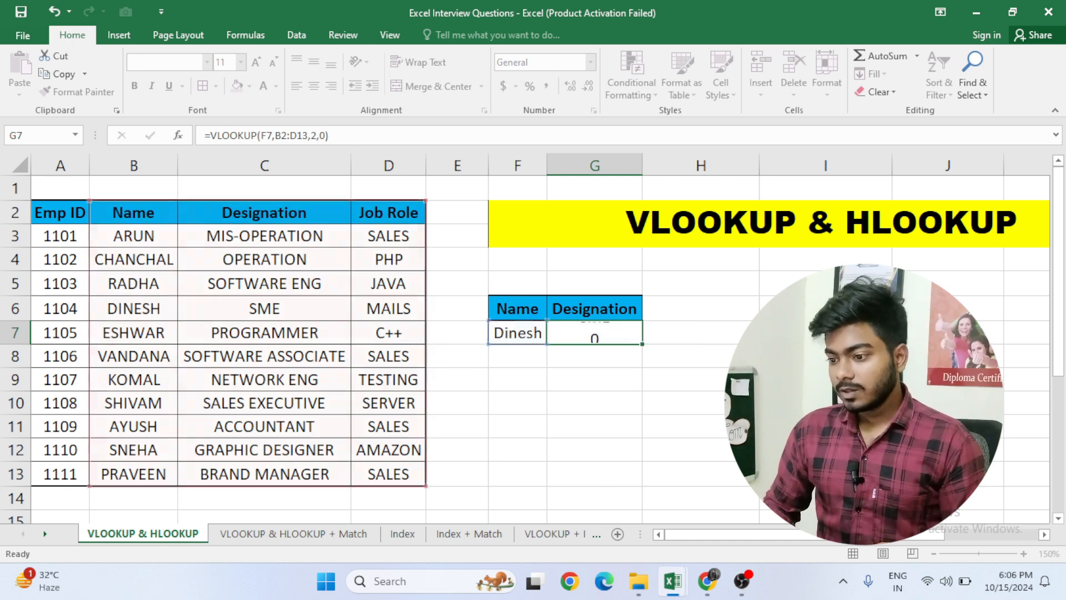
pyautogui.press('Up')
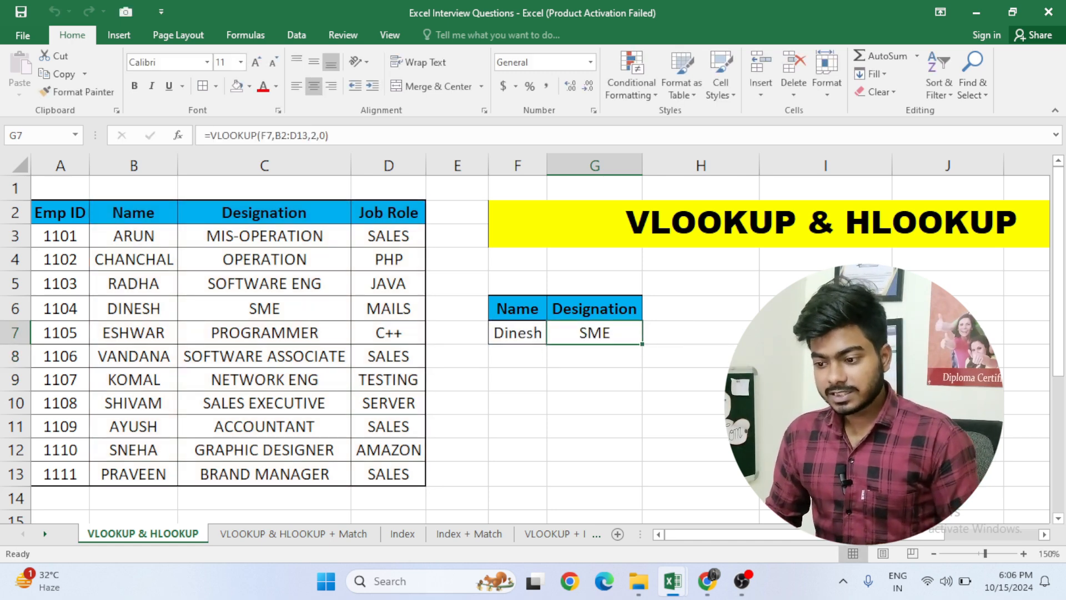
# - Copy the whole employee table in A2:D13, including its headers
pyautogui.press('Down')
pyautogui.press('Down')
pyautogui.press('Down')
pyautogui.press('Down')
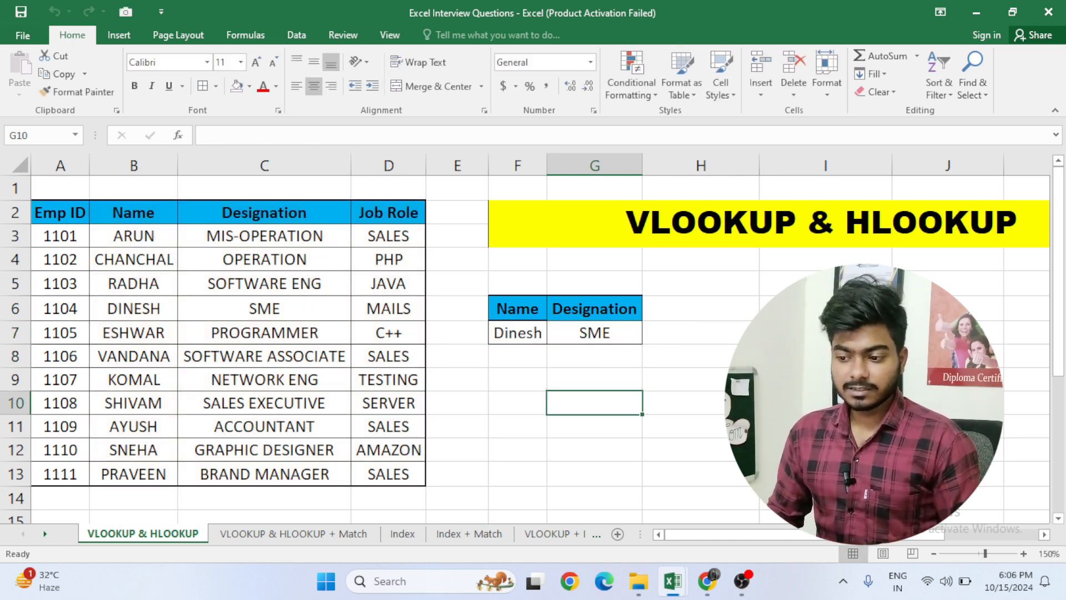
pyautogui.press('Left')
pyautogui.press('Left')
pyautogui.press('Left')
pyautogui.press('Down')
pyautogui.press('Right')
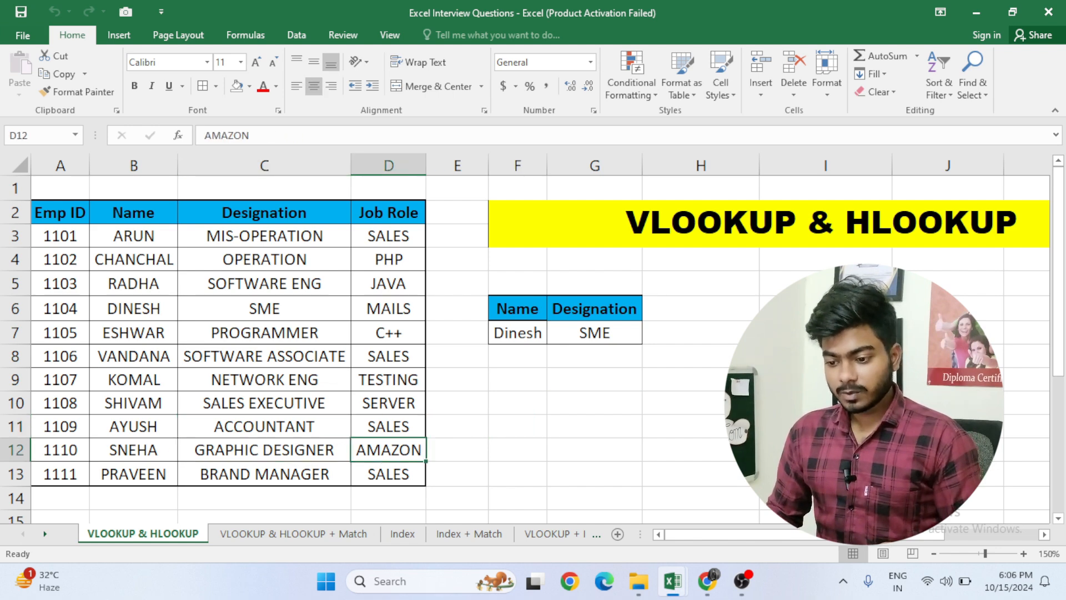
pyautogui.press('Down')
pyautogui.hotkey('ctrl', 'shift', 'Up')
pyautogui.hotkey('ctrl', 'shift', 'Left')
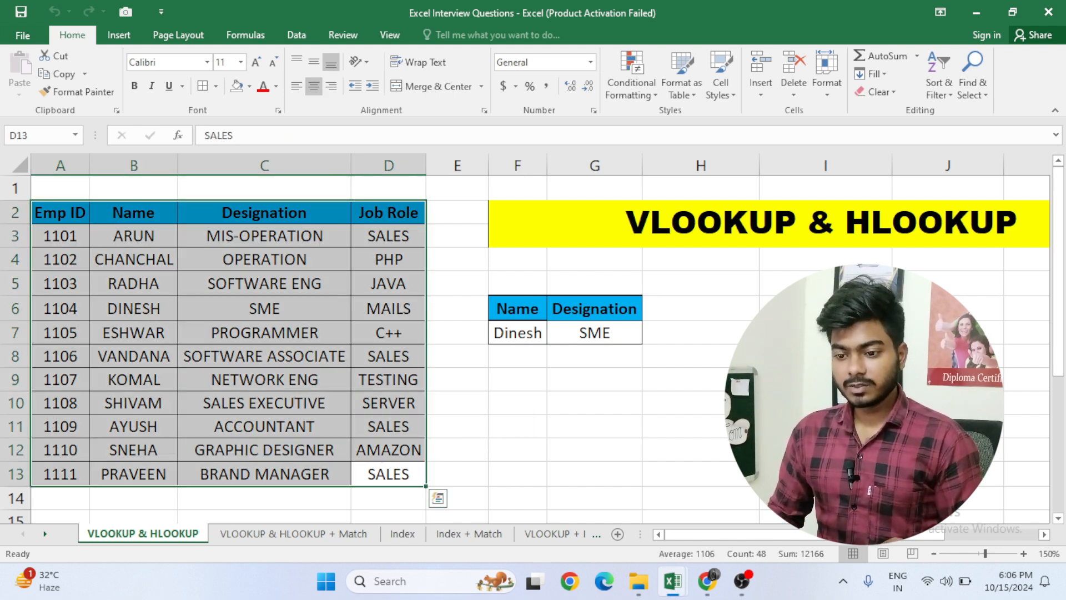
pyautogui.hotkey('ctrl', 'c')
# - Paste the copied employee table transposed, starting at cell A17
pyautogui.press('Down')
pyautogui.press('Down')
pyautogui.press('Down')
pyautogui.press('Down')
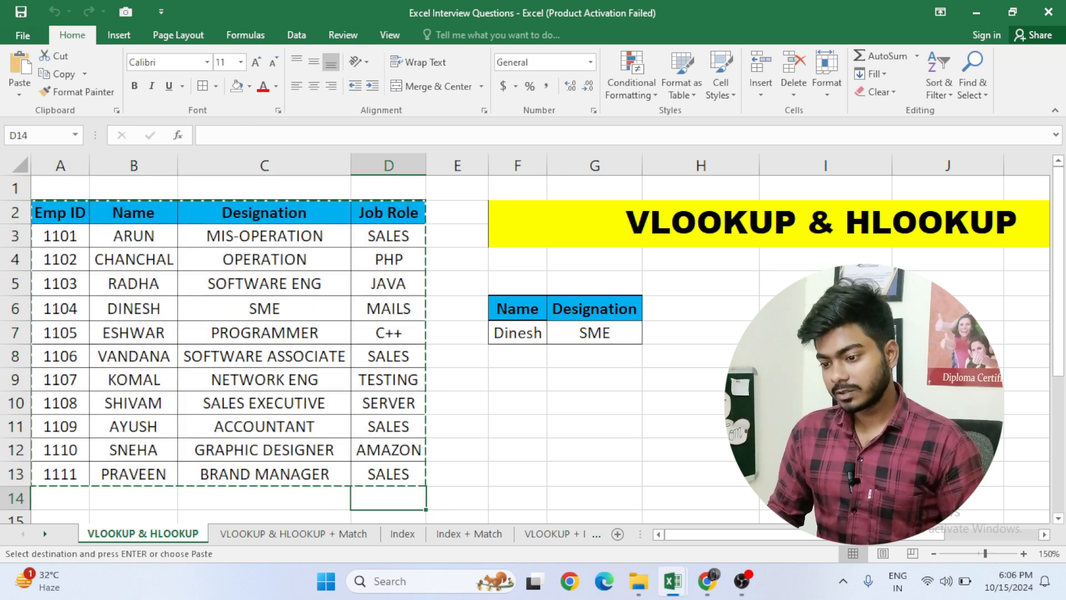
pyautogui.press('Down')
pyautogui.press('Left')
pyautogui.press('Left')
pyautogui.press('Left')
pyautogui.press('Up')
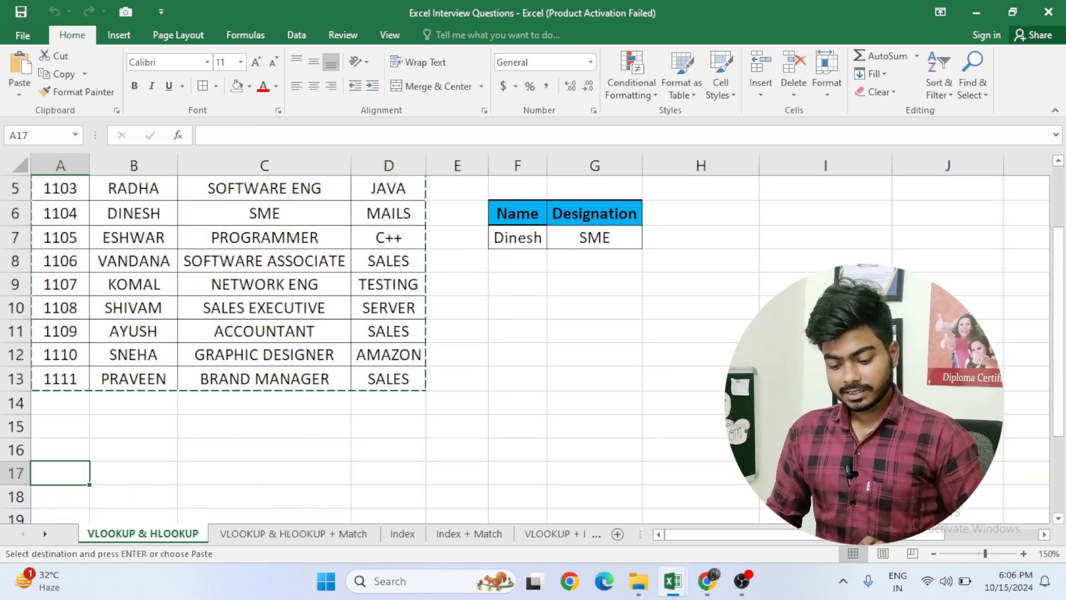
pyautogui.hotkey('ctrl', 'alt', 'v')
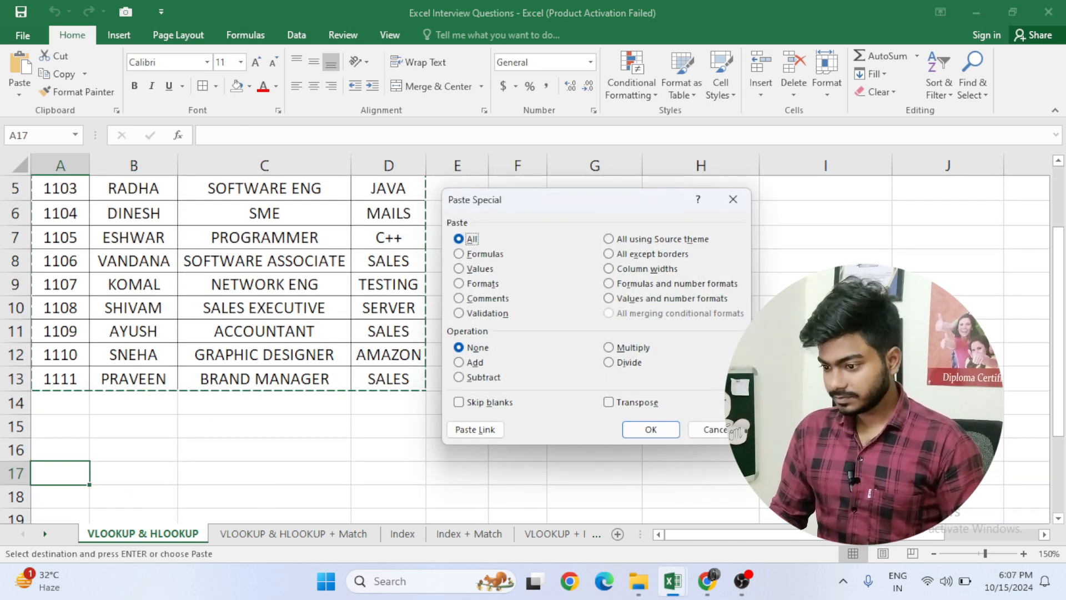
pyautogui.click(626, 404)
pyautogui.click(646, 429)
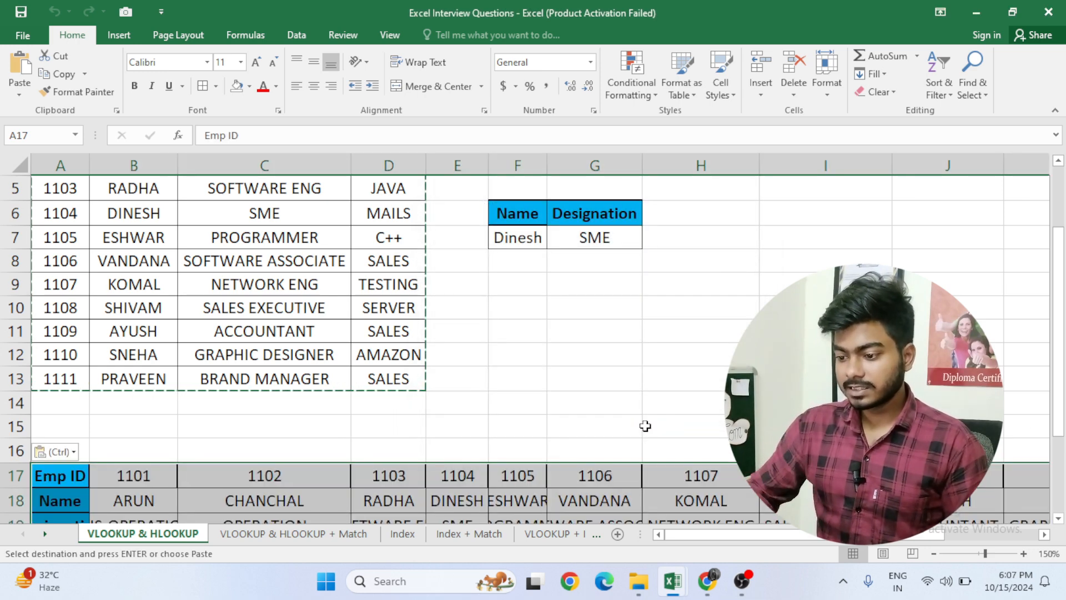
# - Fit the column widths to the transposed table's contents and clear the copy selection
pyautogui.press('Down')
pyautogui.press('Down')
pyautogui.press('Down')
pyautogui.press('Down')
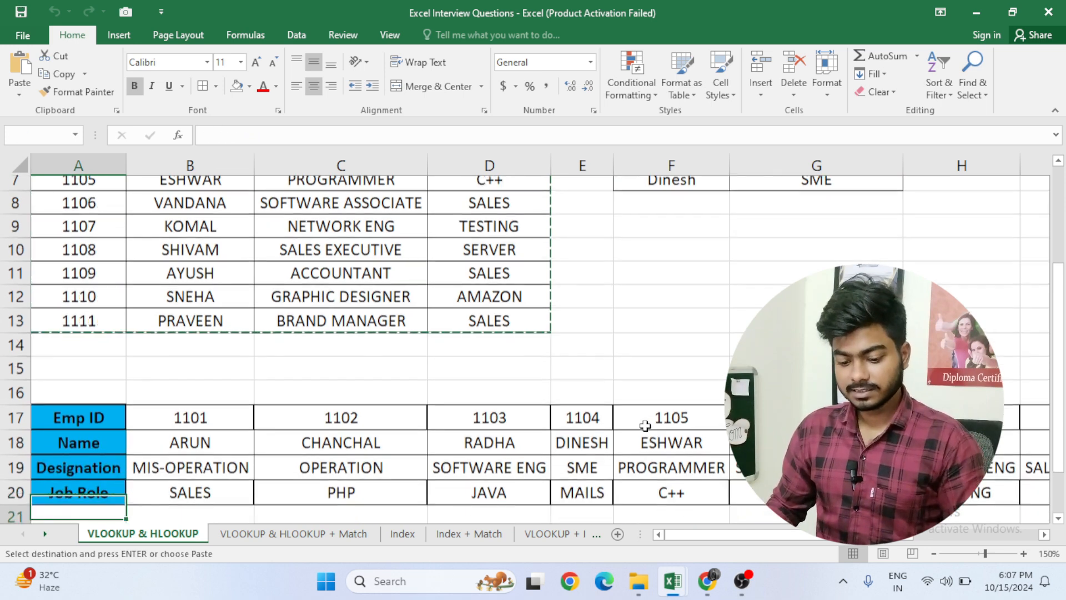
pyautogui.press('Escape')
# - Enter the first employee's name in A23 and the label Designation in A24
pyautogui.press('Down')
pyautogui.press('Down')
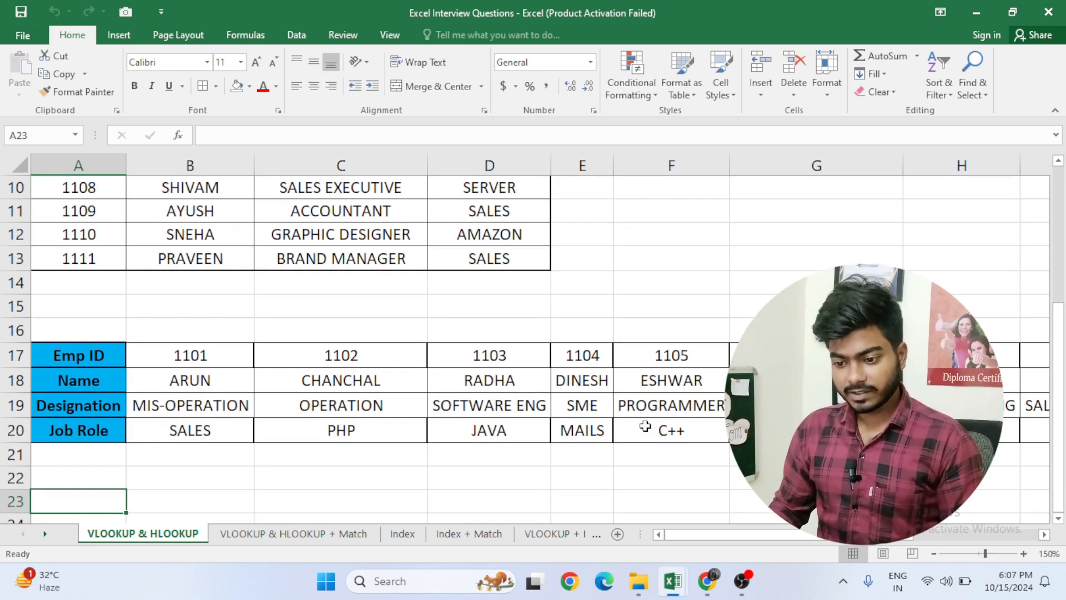
pyautogui.write('arun')
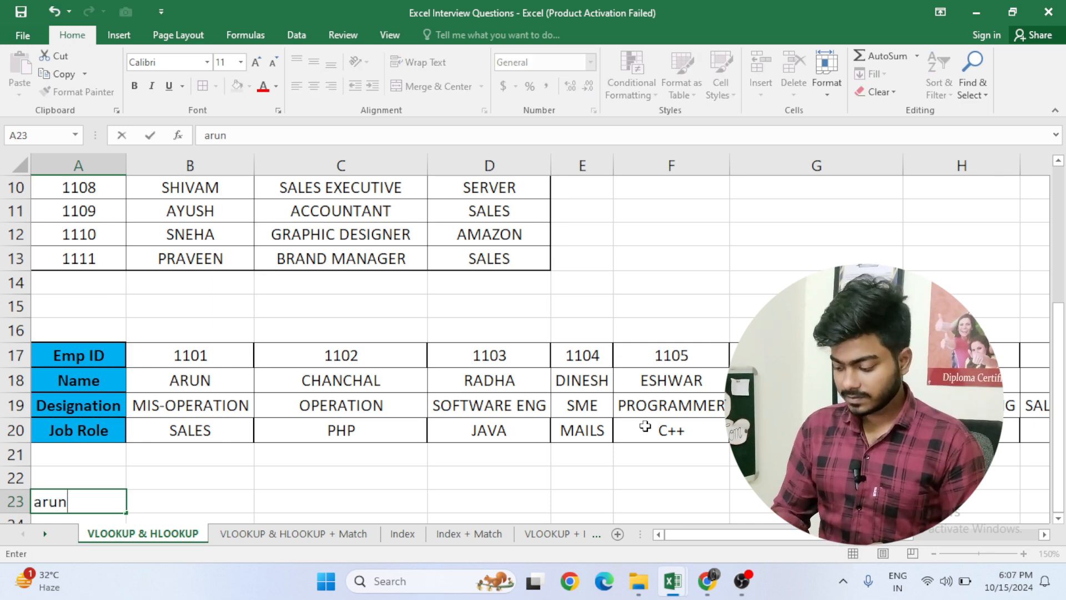
pyautogui.press('Return')
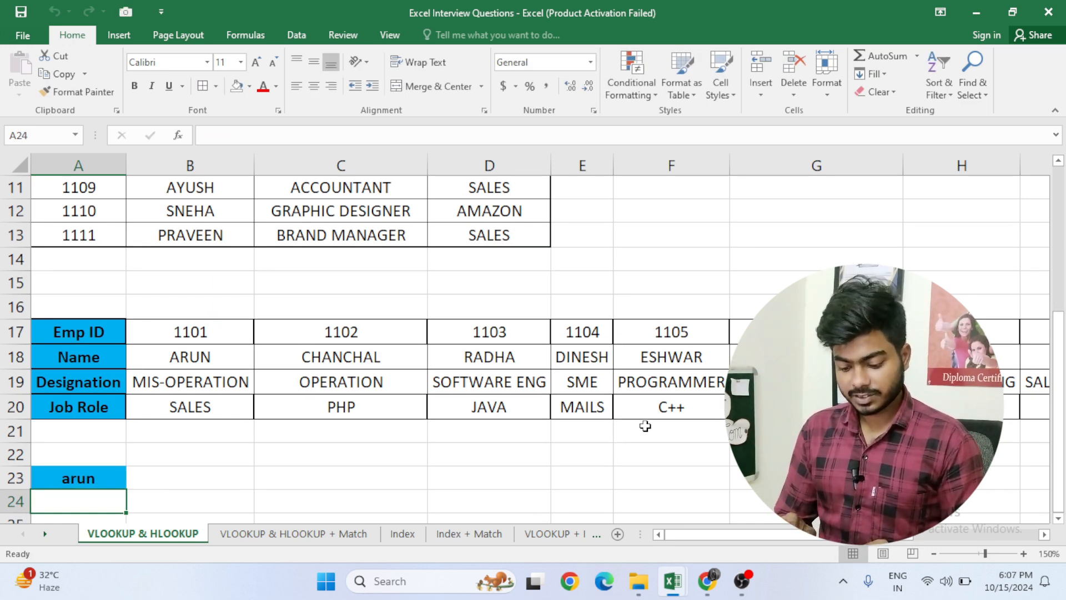
pyautogui.write('Designam')
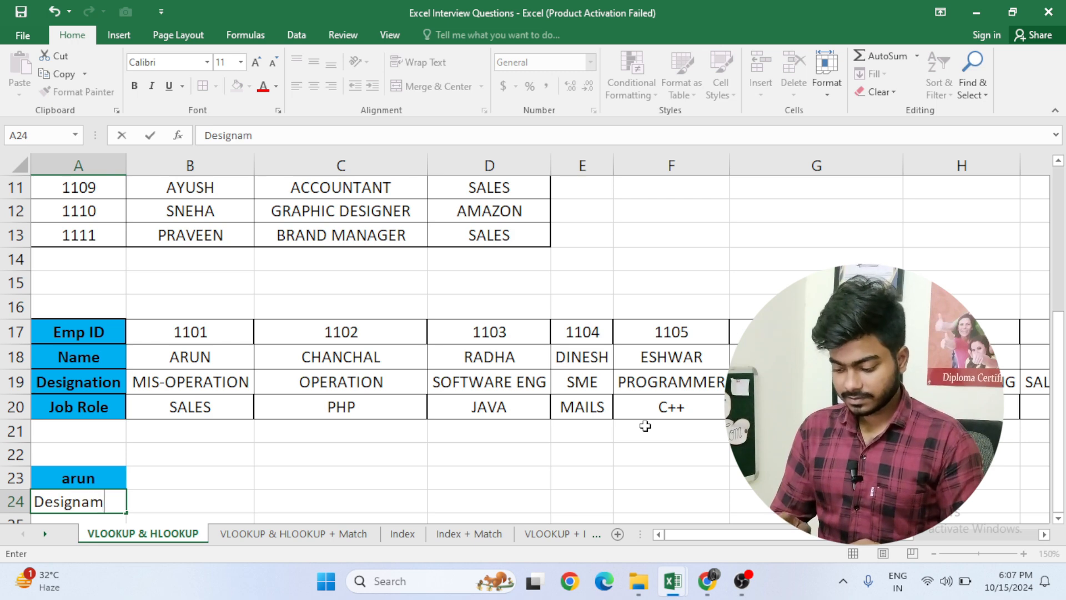
pyautogui.press('BackSpace')
pyautogui.write('tion')
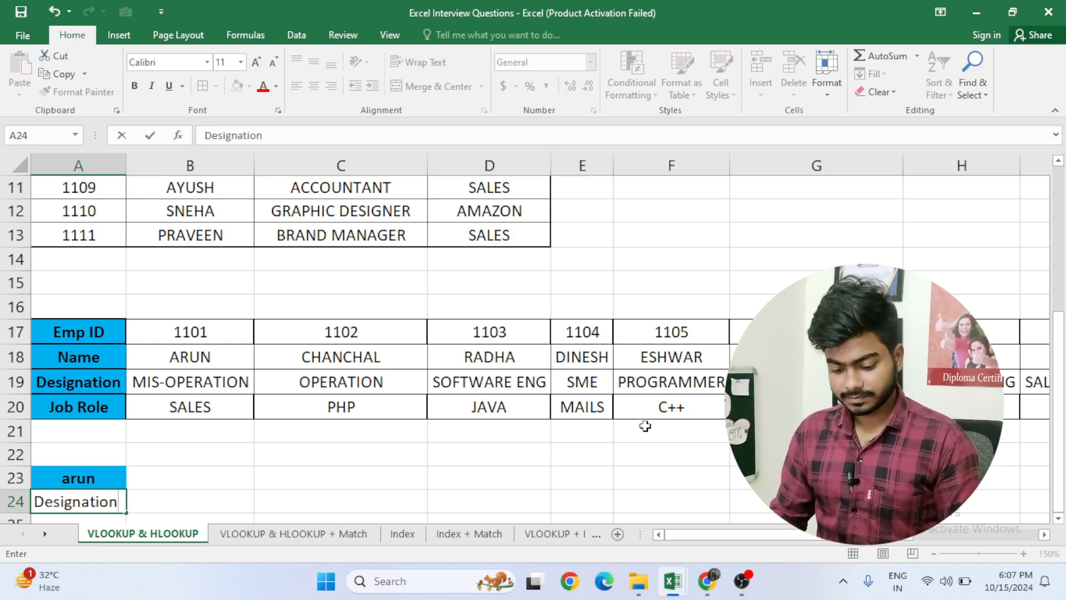
pyautogui.press('Tab')
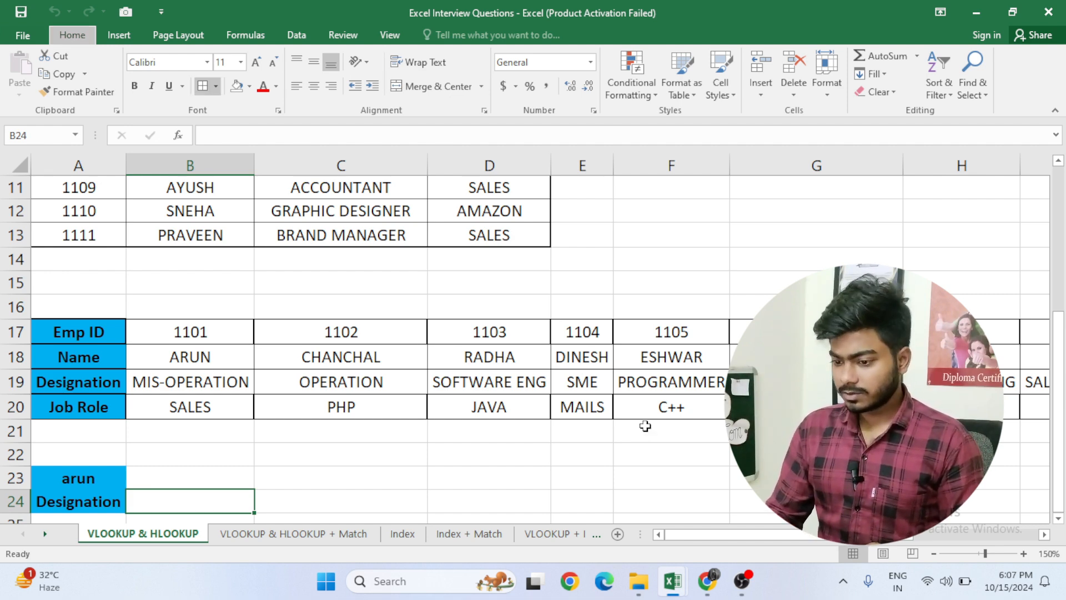
# - Start an HLOOKUP formula in B24 with A23 as the lookup value
pyautogui.write('=ho')
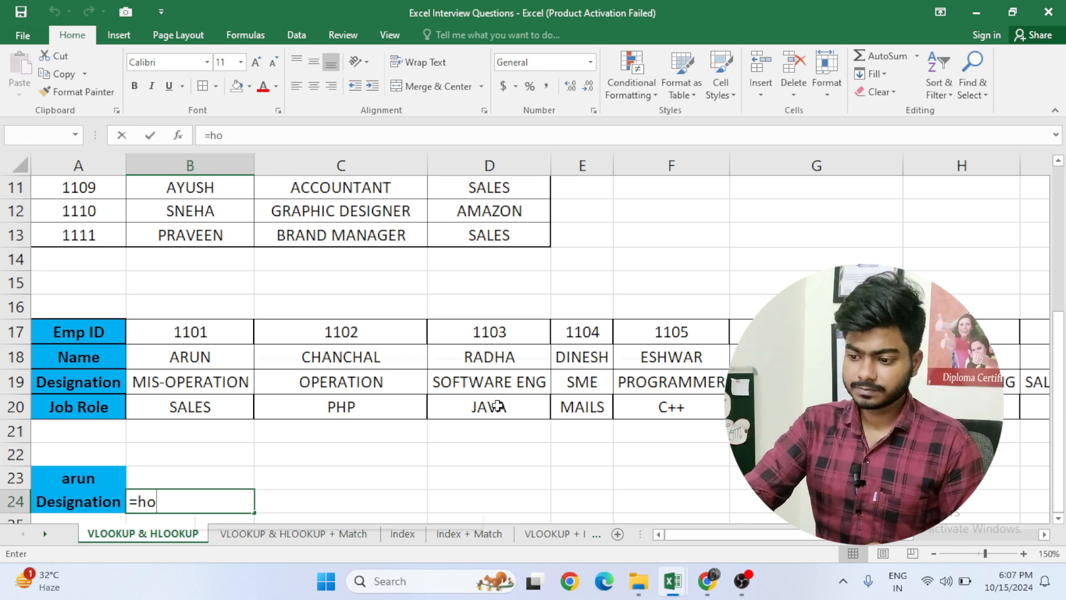
pyautogui.click(216, 498)
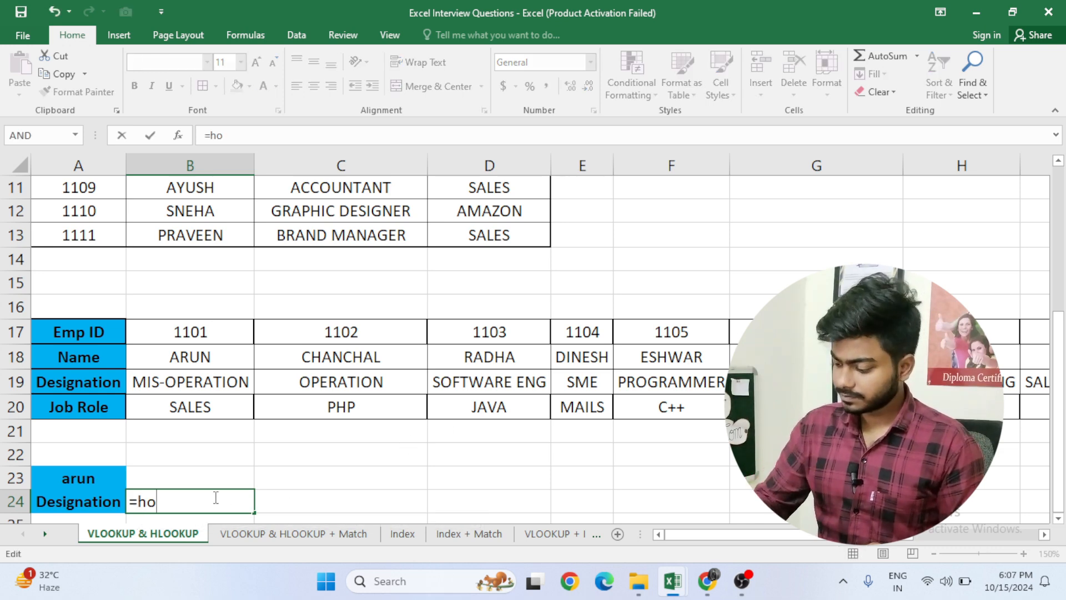
pyautogui.press('BackSpace')
pyautogui.write('looku')
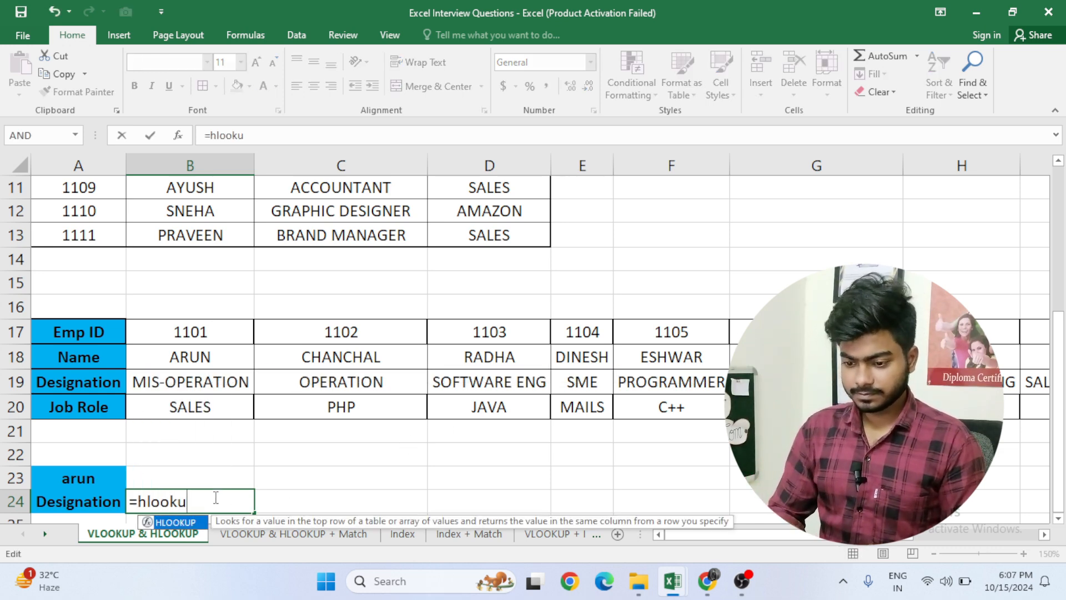
pyautogui.press('Tab')
pyautogui.press('Left')
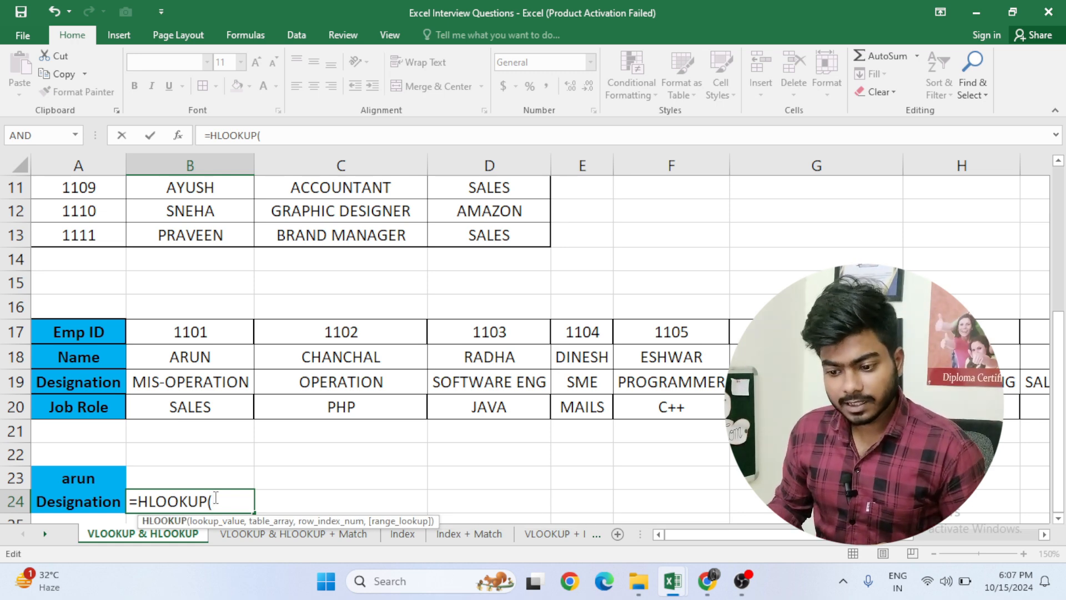
pyautogui.press('Right')
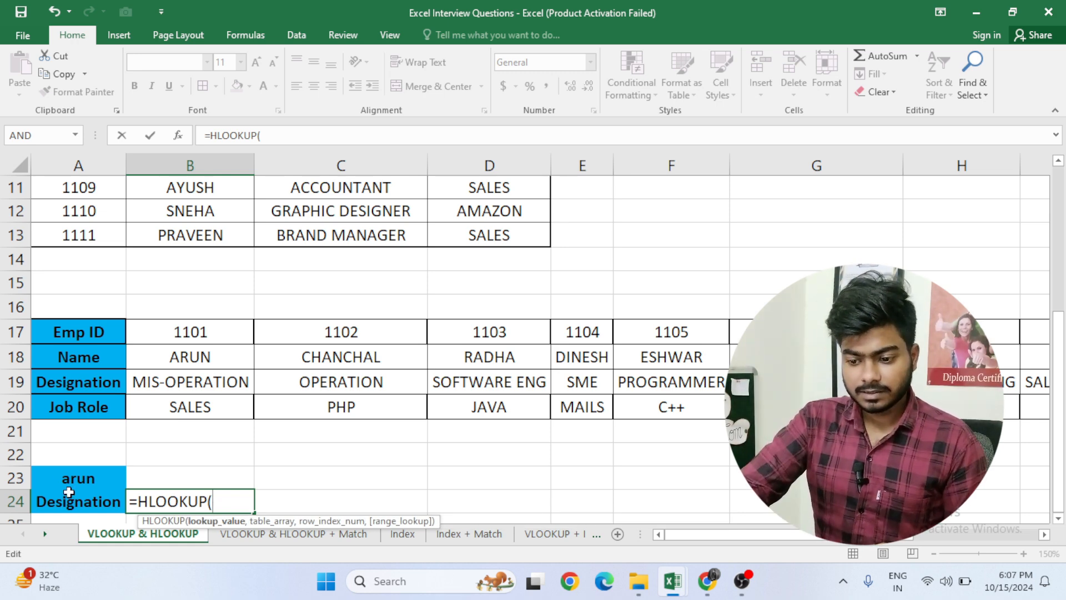
pyautogui.click(60, 470)
pyautogui.write(',')
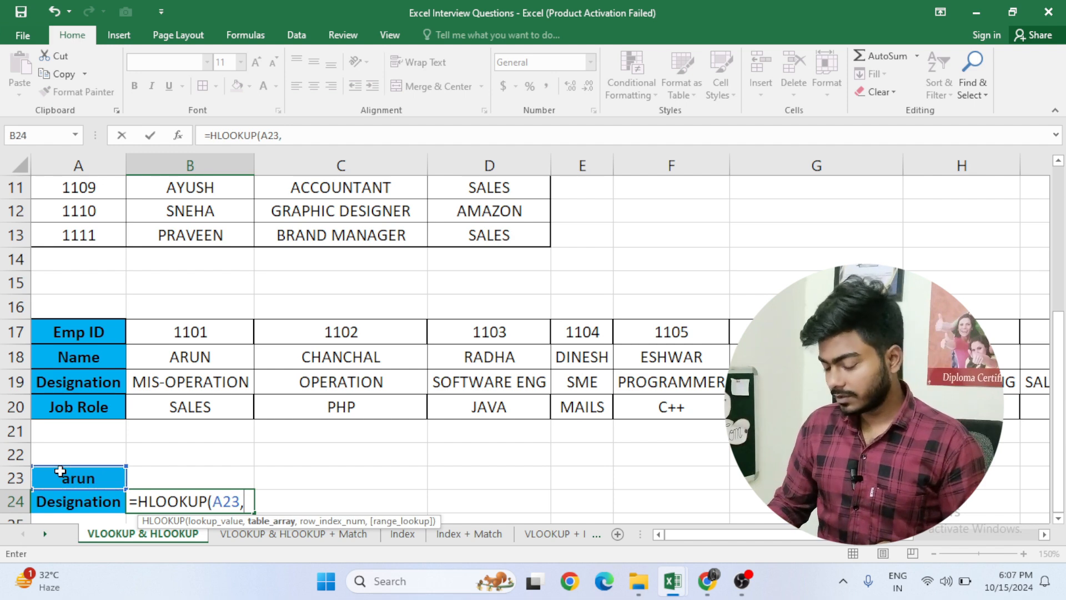
# - Set the HLOOKUP table array to A18:L20, covering the Name, Designation and Job Role rows
pyautogui.press('Up')
pyautogui.press('Up')
pyautogui.press('Up')
pyautogui.press('Up')
pyautogui.press('Left')
pyautogui.press('Up')
pyautogui.press('Up')
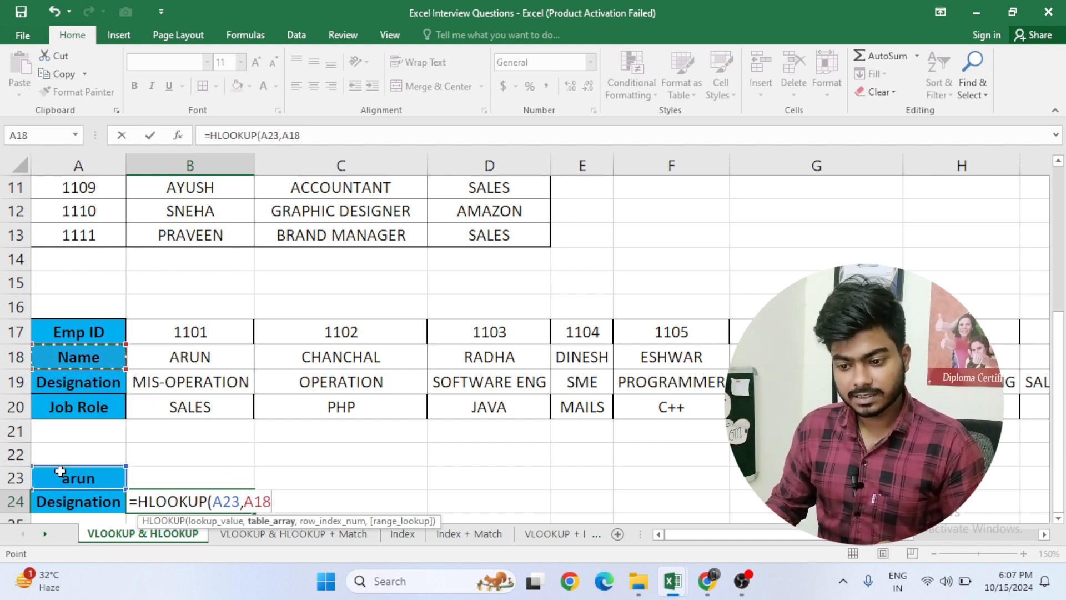
pyautogui.hotkey('shift', 'Down')
pyautogui.hotkey('shift', 'Down')
pyautogui.hotkey('ctrl', 'shift', 'Right')
pyautogui.write(',')
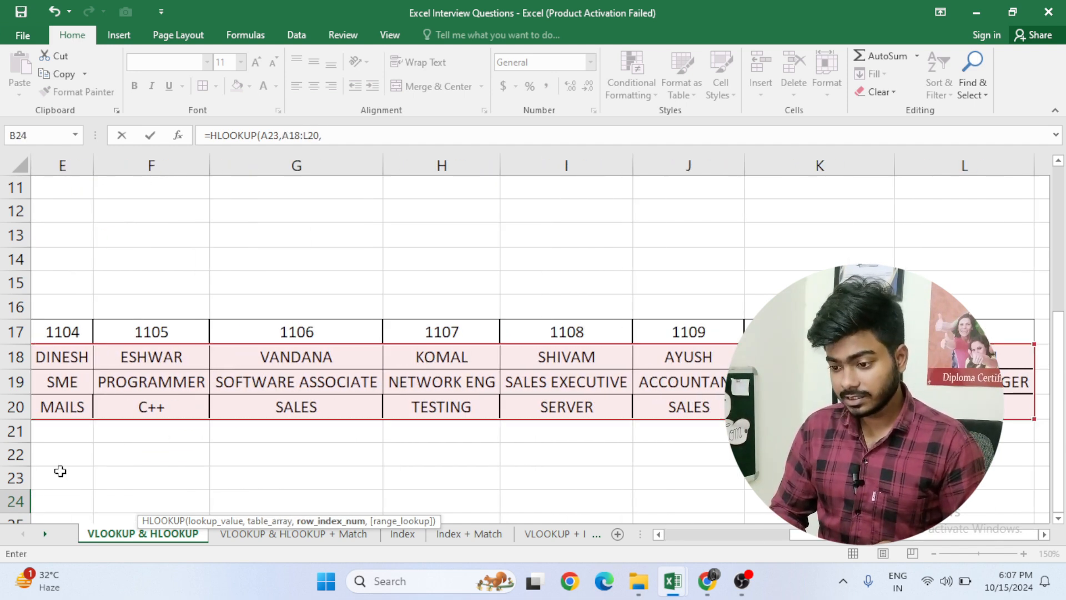
# - Complete the HLOOKUP in B24 with row index 2 and exact match 0
pyautogui.hscroll(-2, 60, 470)
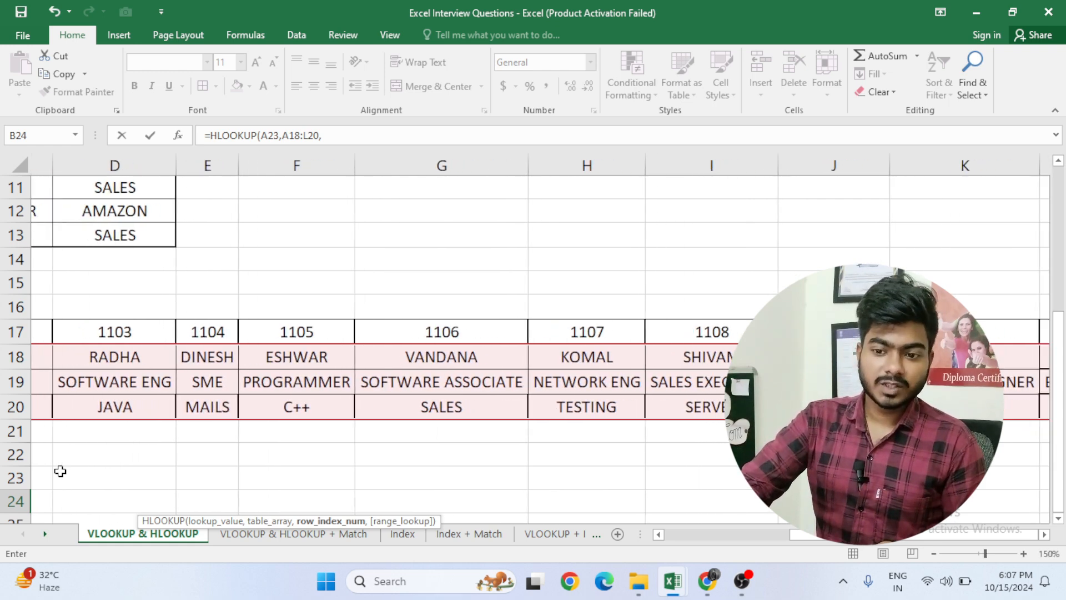
pyautogui.hscroll(-3, 153, 421)
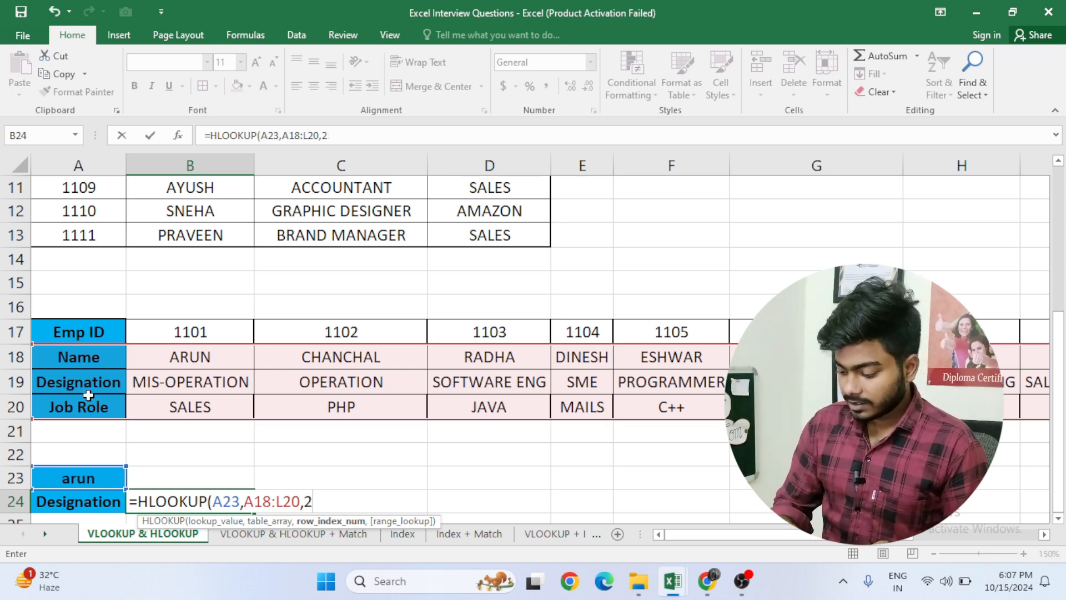
pyautogui.write(',0)')
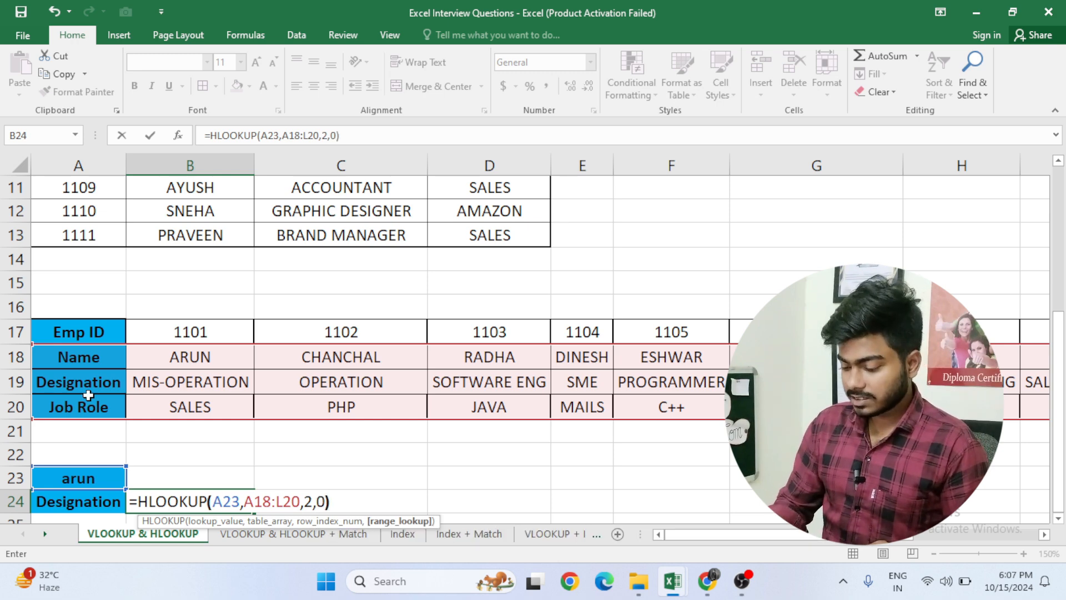
pyautogui.press('Return')
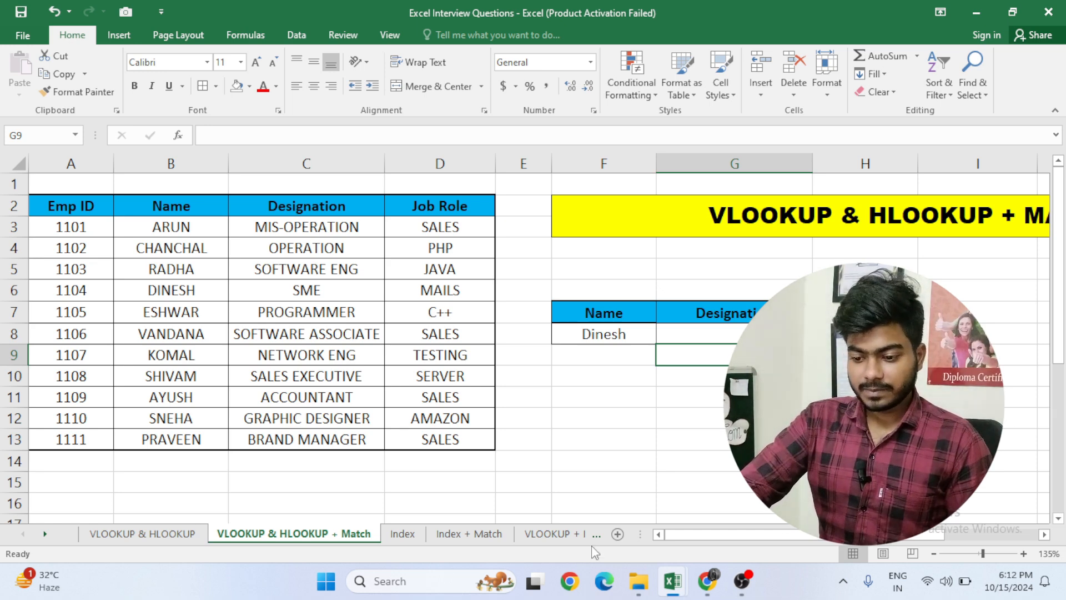
# - Review the row index argument of the HLOOKUP formula in B24 on the VLOOKUP & HLOOKUP sheet
pyautogui.click(165, 534)
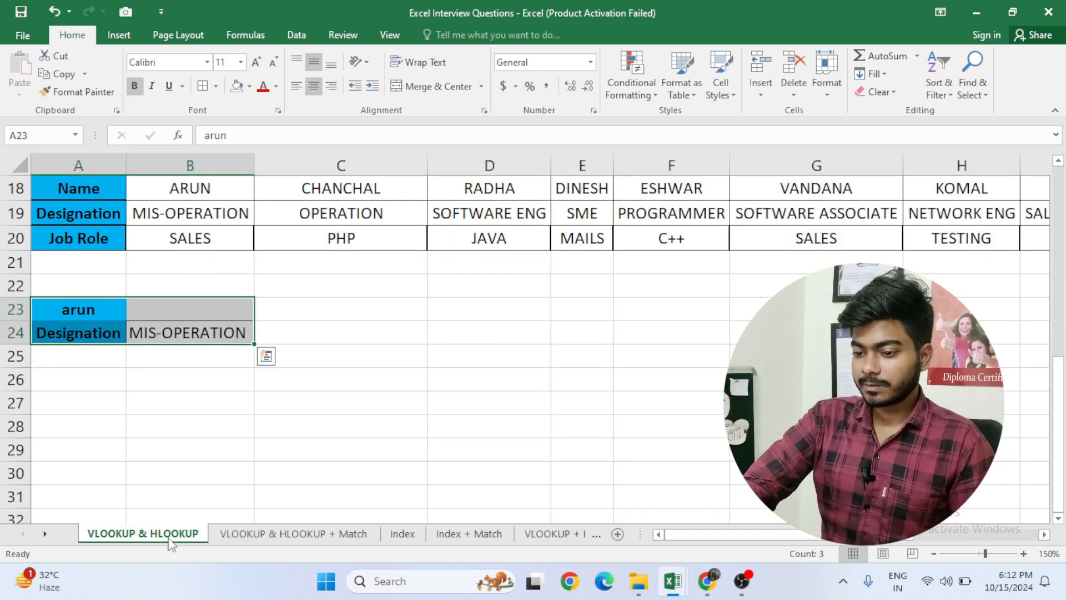
pyautogui.click(377, 380)
pyautogui.click(216, 329)
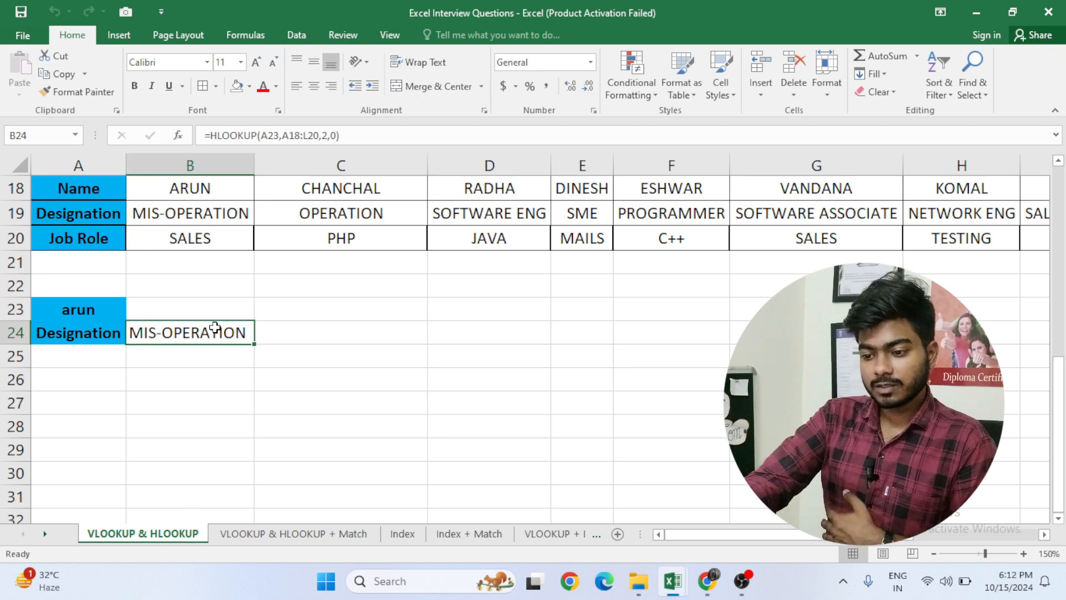
pyautogui.doubleClick(216, 329)
pyautogui.click(314, 331)
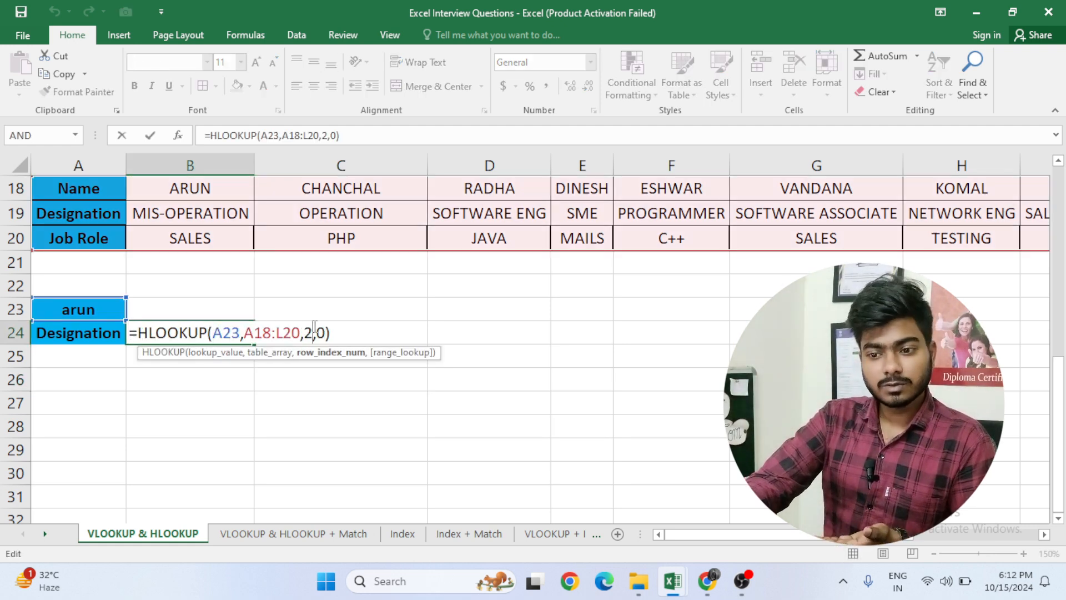
pyautogui.scroll(2, 314, 327)
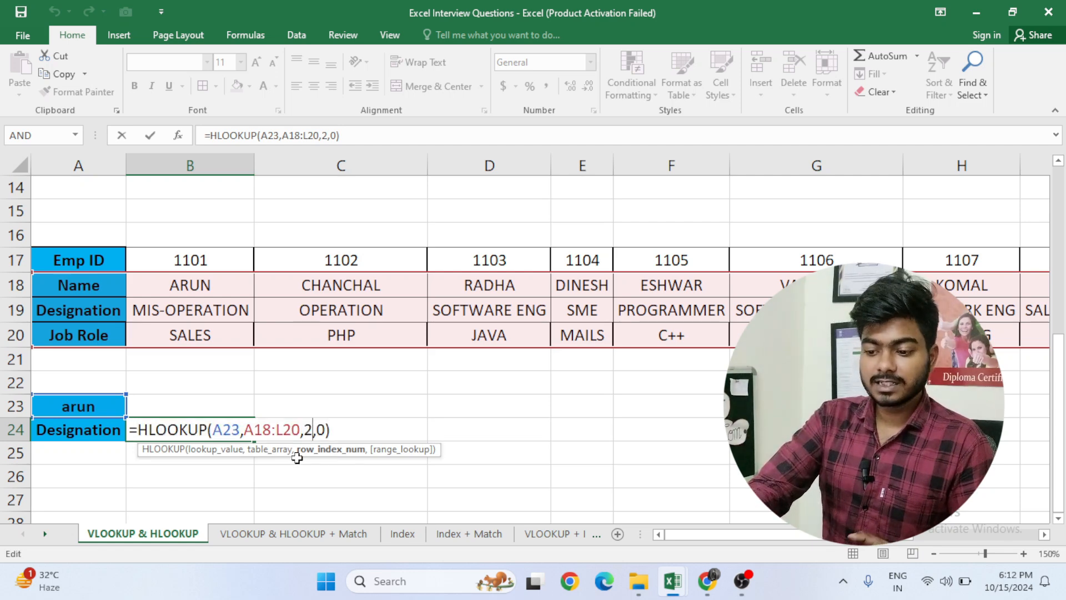
# - On the VLOOKUP & HLOOKUP + Match sheet, start a VLOOKUP formula in G8 with F8 as the lookup value
pyautogui.click(272, 534)
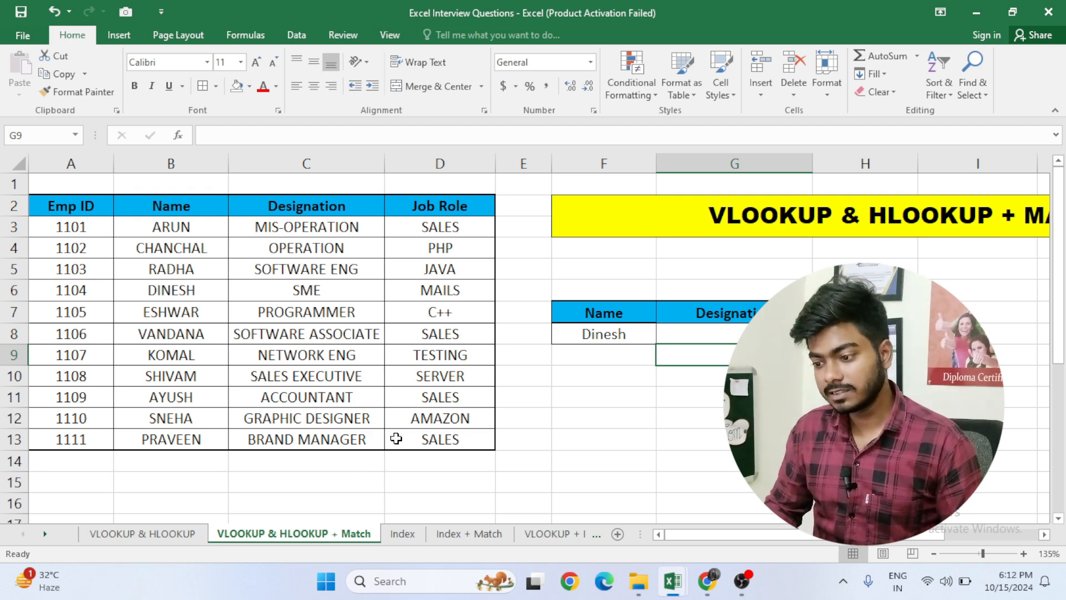
pyautogui.press('Up')
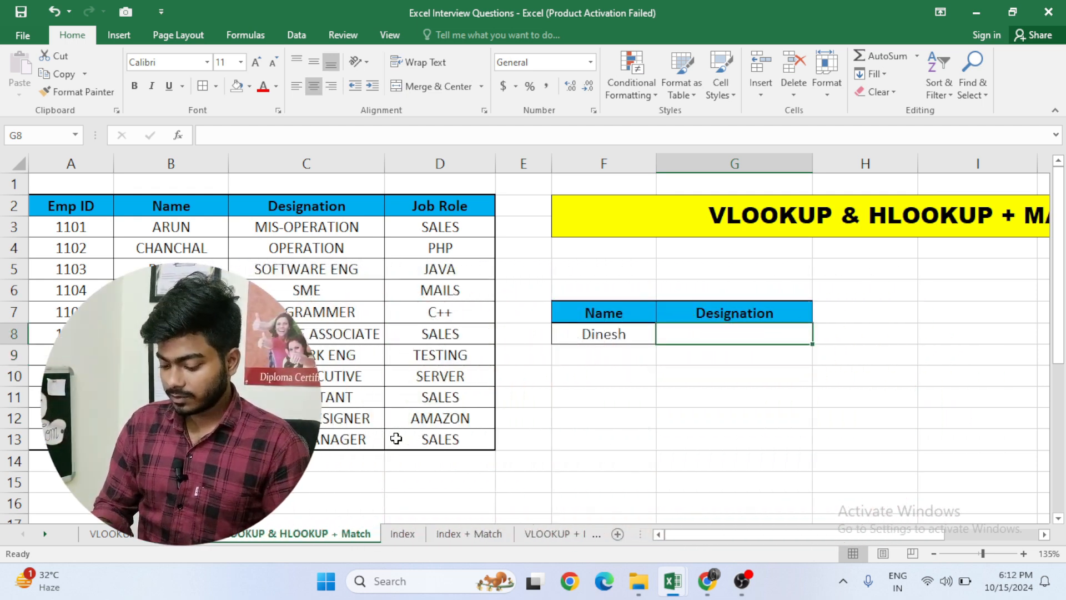
pyautogui.write('=vlookup')
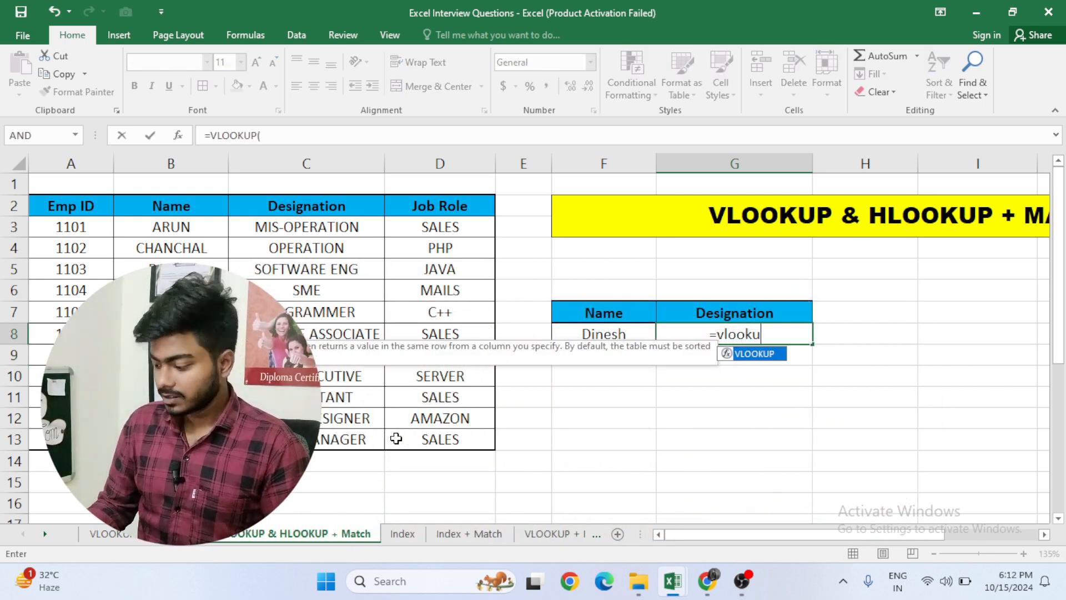
pyautogui.press('Tab')
pyautogui.press('Left')
pyautogui.write(',')
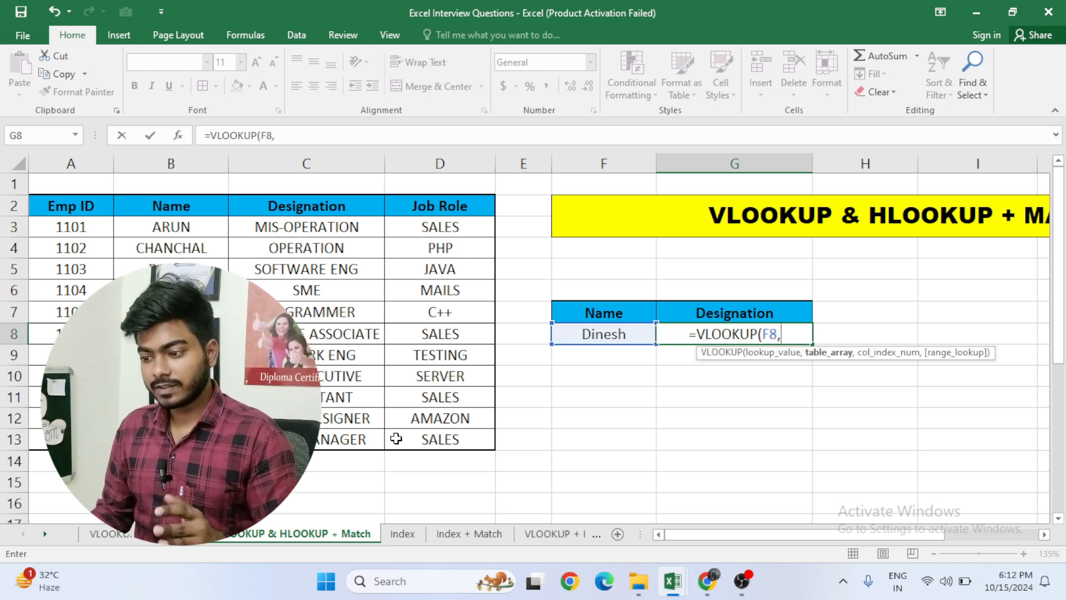
# - Set the VLOOKUP table array to B2:D13, covering the Name, Designation and Job Role columns with their headers
pyautogui.press('Left')
pyautogui.press('Left')
pyautogui.press('Left')
pyautogui.press('Left')
pyautogui.press('Up')
pyautogui.press('Up')
pyautogui.press('Up')
pyautogui.press('Up')
pyautogui.press('Up')
pyautogui.press('Up')
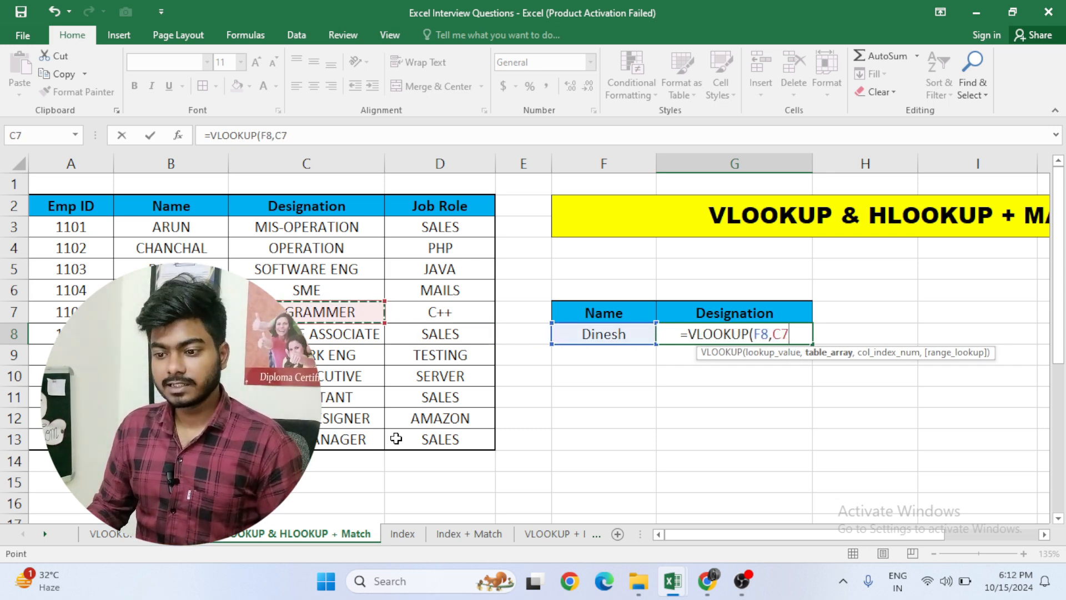
pyautogui.press('Left')
pyautogui.hotkey('shift', 'Down')
pyautogui.hotkey('shift', 'Down')
pyautogui.hotkey('shift', 'Down')
pyautogui.hotkey('shift', 'Down')
pyautogui.hotkey('shift', 'Down')
pyautogui.hotkey('shift', 'Down')
pyautogui.hotkey('shift', 'Down')
pyautogui.hotkey('shift', 'Down')
pyautogui.hotkey('shift', 'Down')
pyautogui.hotkey('shift', 'Down')
pyautogui.hotkey('shift', 'Down')
pyautogui.hotkey('shift', 'Right')
pyautogui.hotkey('shift', 'Right')
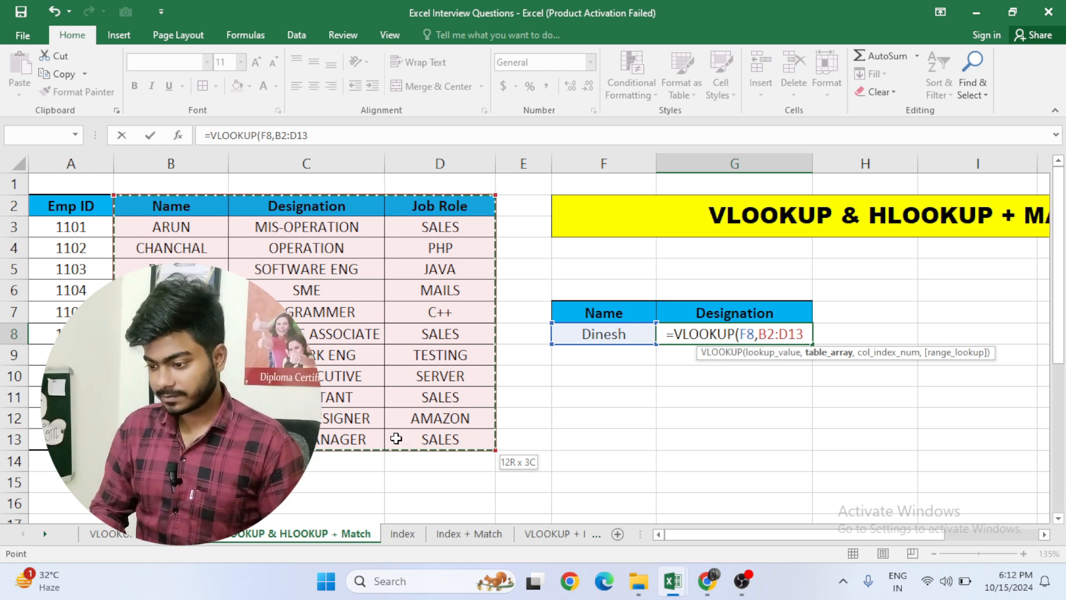
# - Nest a MATCH function as the column index, using the Designation header in G7 as its lookup value
pyautogui.write(',MATCH(')
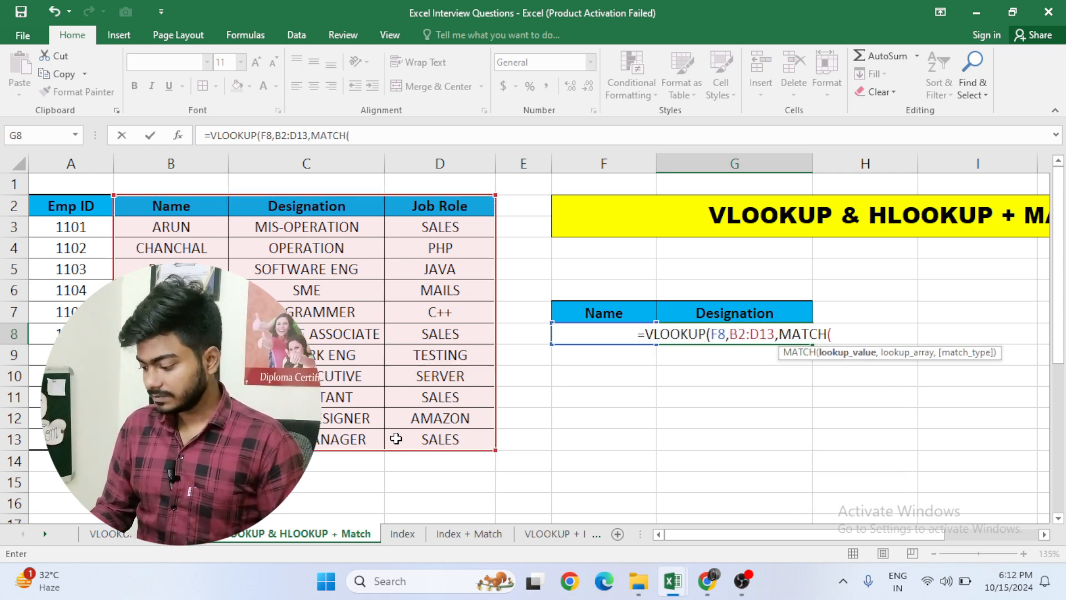
pyautogui.press('Up')
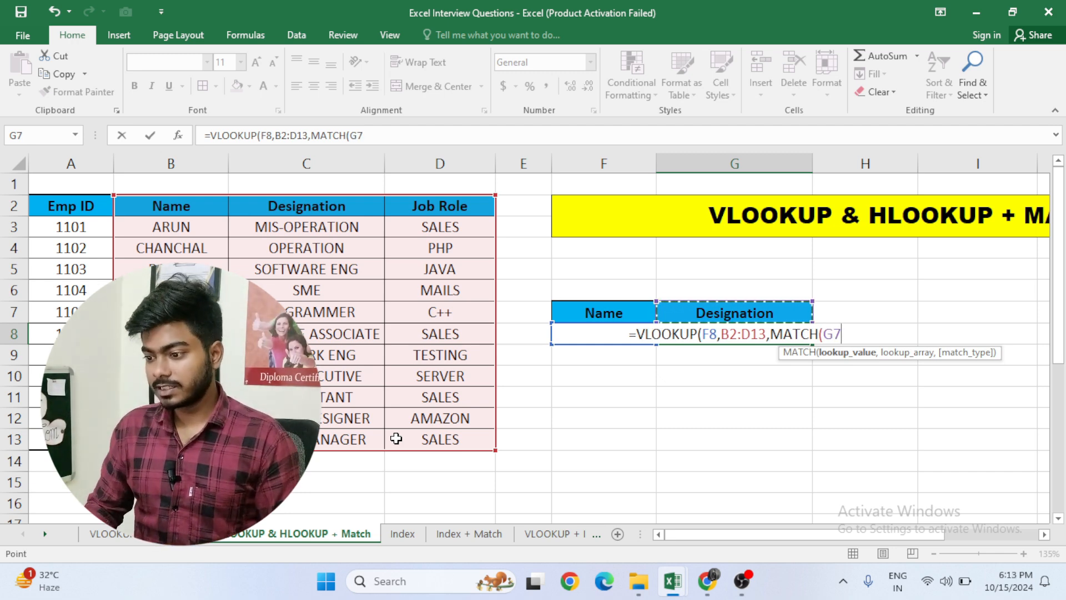
pyautogui.write(',')
# - Set MATCH's lookup array to the headers B2:D2 with match type 0, and complete the VLOOKUP without a range_lookup argument
pyautogui.press('Left')
pyautogui.press('Left')
pyautogui.press('Left')
pyautogui.press('Left')
pyautogui.press('Up')
pyautogui.press('Up')
pyautogui.press('Up')
pyautogui.press('Up')
pyautogui.press('Up')
pyautogui.press('Up')
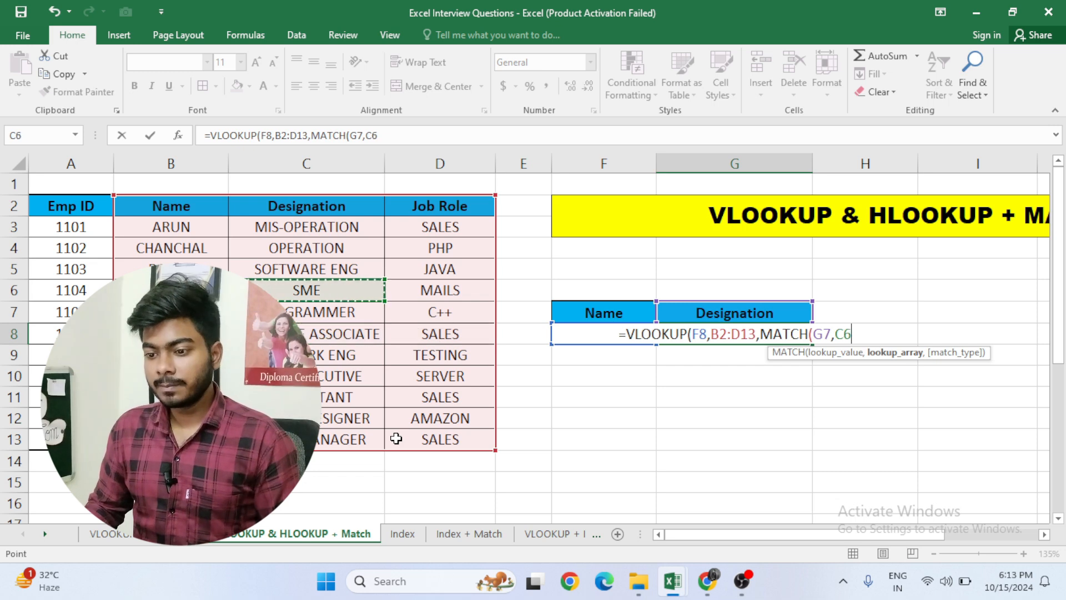
pyautogui.press('Left')
pyautogui.hotkey('shift', 'Right')
pyautogui.hotkey('shift', 'Right')
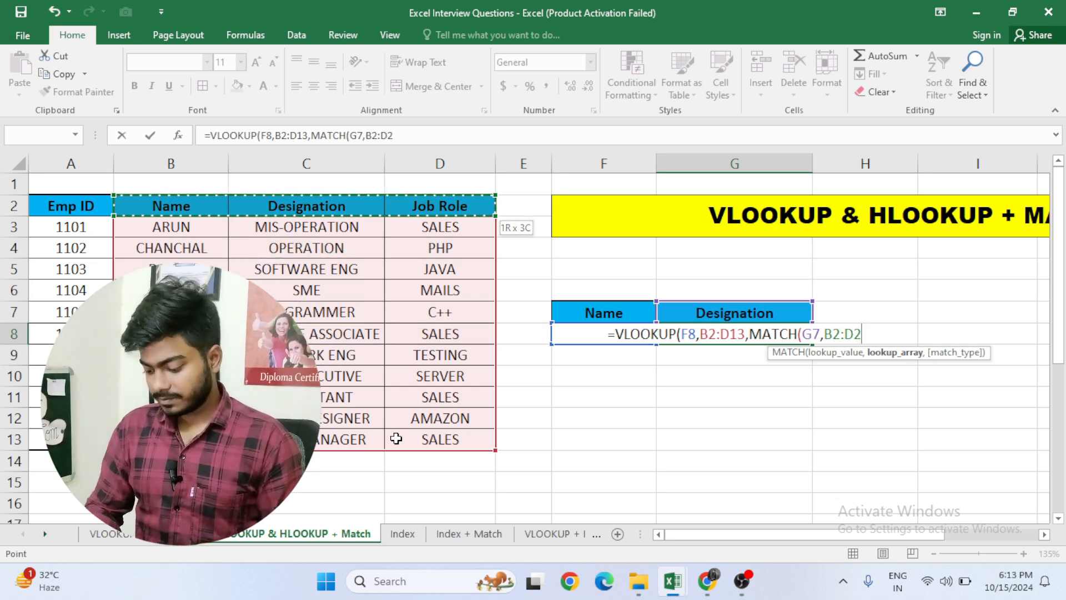
pyautogui.write(',0))')
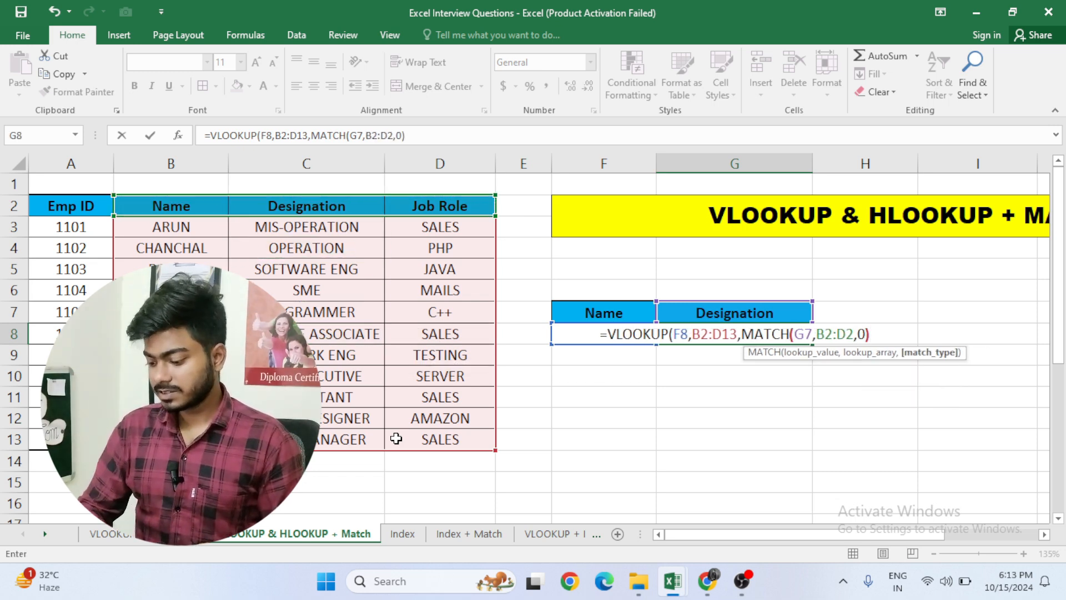
pyautogui.press('Return')
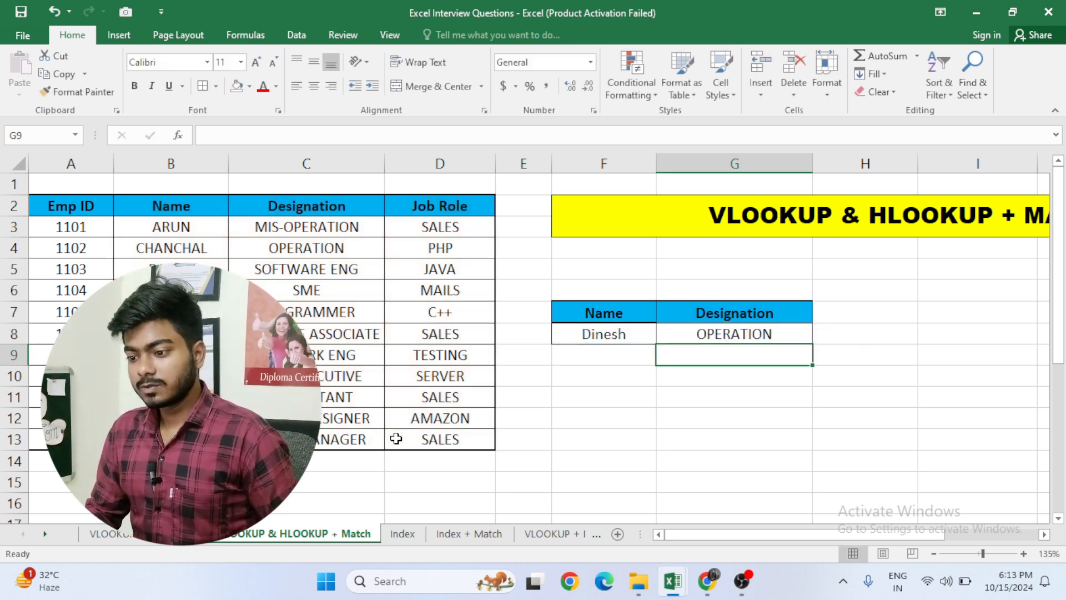
pyautogui.press('Up')
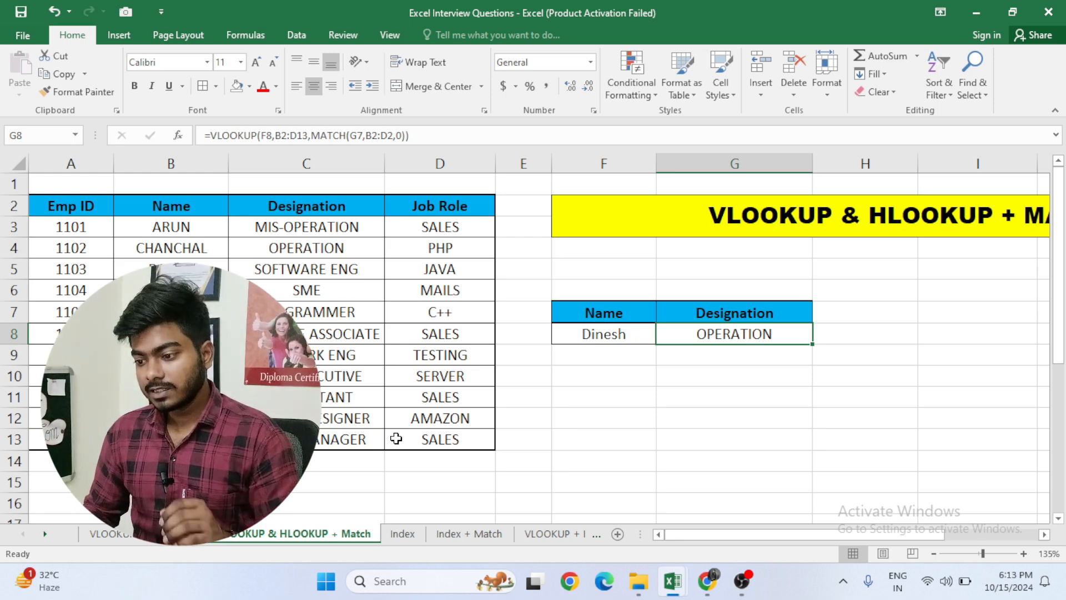
# - Start an HLOOKUP formula in B28 below the transposed table, with the name in B27 as the lookup value
pyautogui.hotkey('ctrl', 'Down')
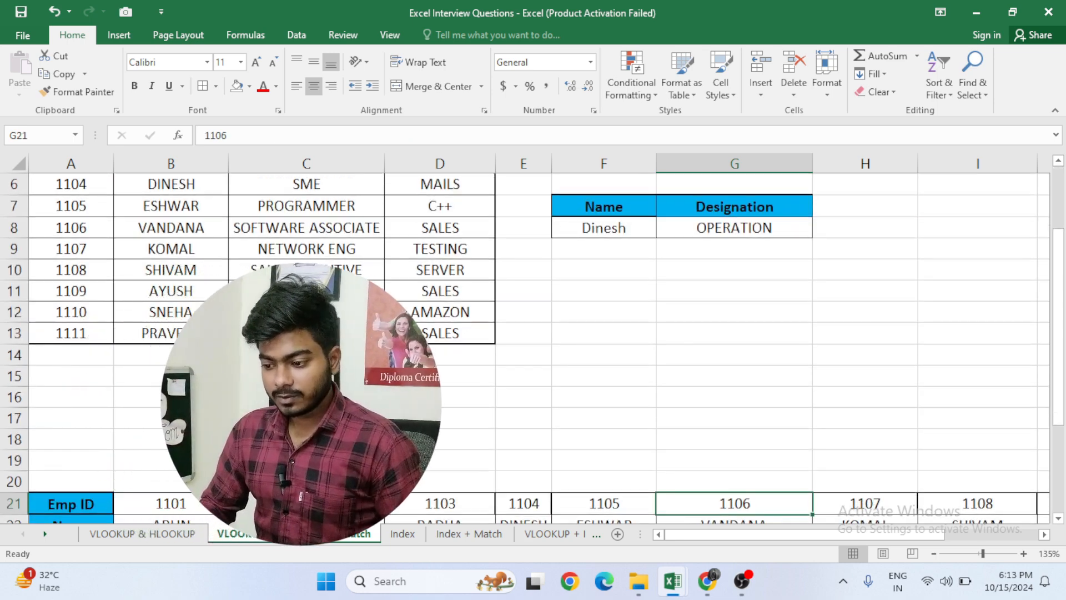
pyautogui.press('Down')
pyautogui.press('Down')
pyautogui.press('Down')
pyautogui.press('Down')
pyautogui.press('Down')
pyautogui.press('Down')
pyautogui.press('Left')
pyautogui.press('Left')
pyautogui.press('Left')
pyautogui.press('Left')
pyautogui.press('Left')
pyautogui.press('Left')
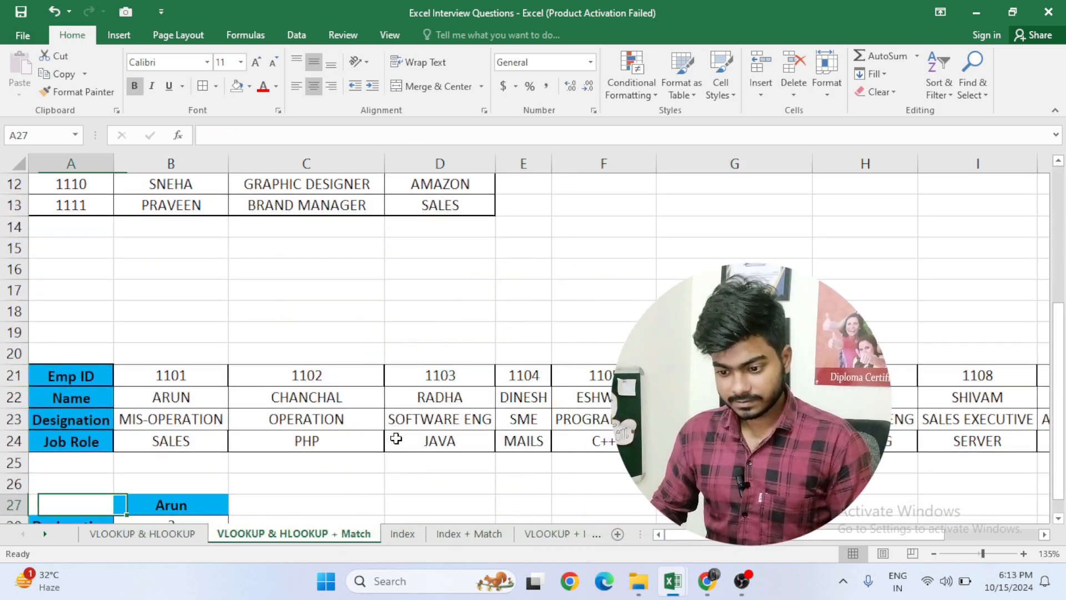
pyautogui.press('Down')
pyautogui.press('Right')
pyautogui.write('=')
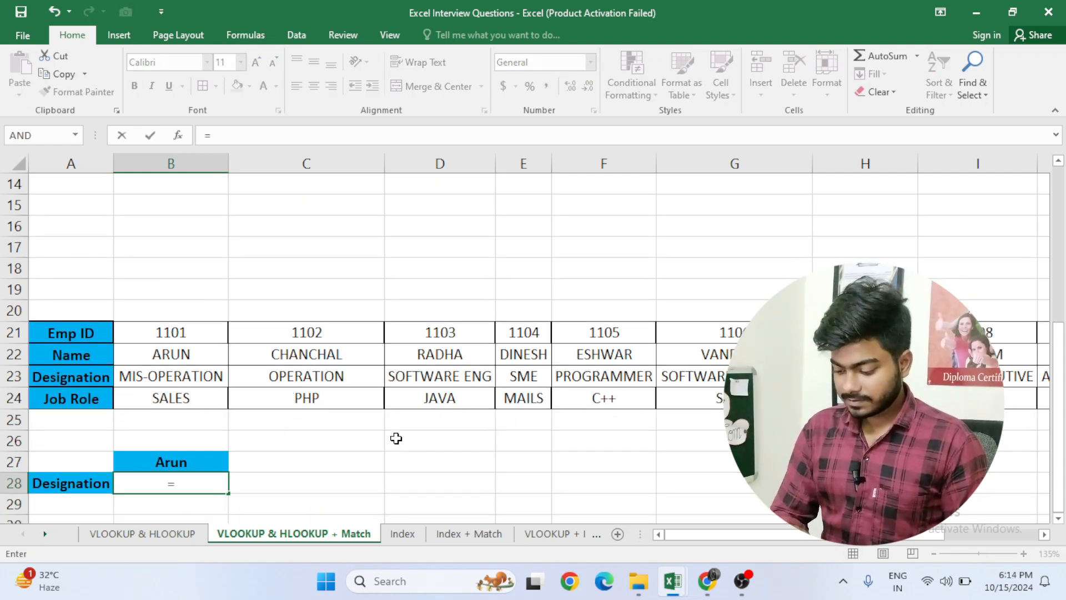
pyautogui.write('hloo')
pyautogui.press('Tab')
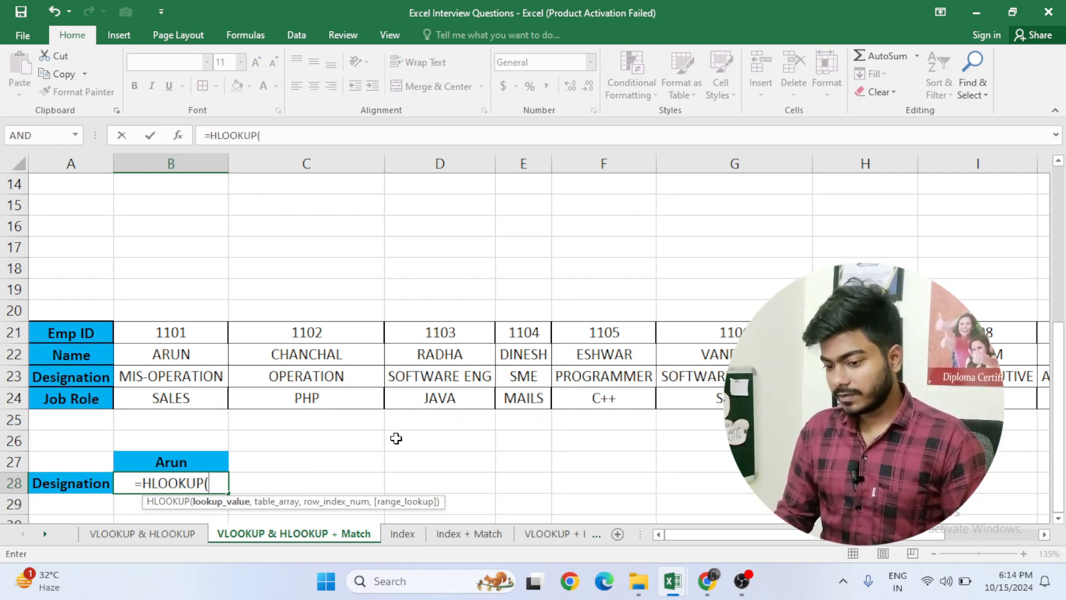
pyautogui.press('Up')
pyautogui.write(',')
# - Set the HLOOKUP table array to A22:L24, covering the Name, Designation and Job Role rows
pyautogui.press('Up')
pyautogui.press('Up')
pyautogui.press('Up')
pyautogui.press('Up')
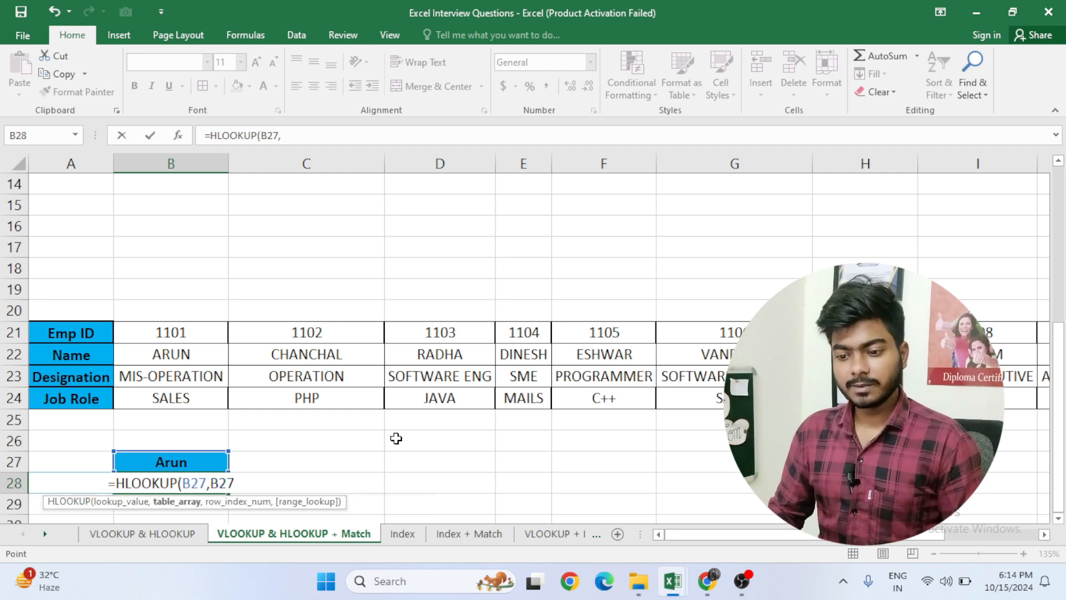
pyautogui.press('Up')
pyautogui.press('Left')
pyautogui.press('Up')
pyautogui.hotkey('ctrl', 'shift', 'Down')
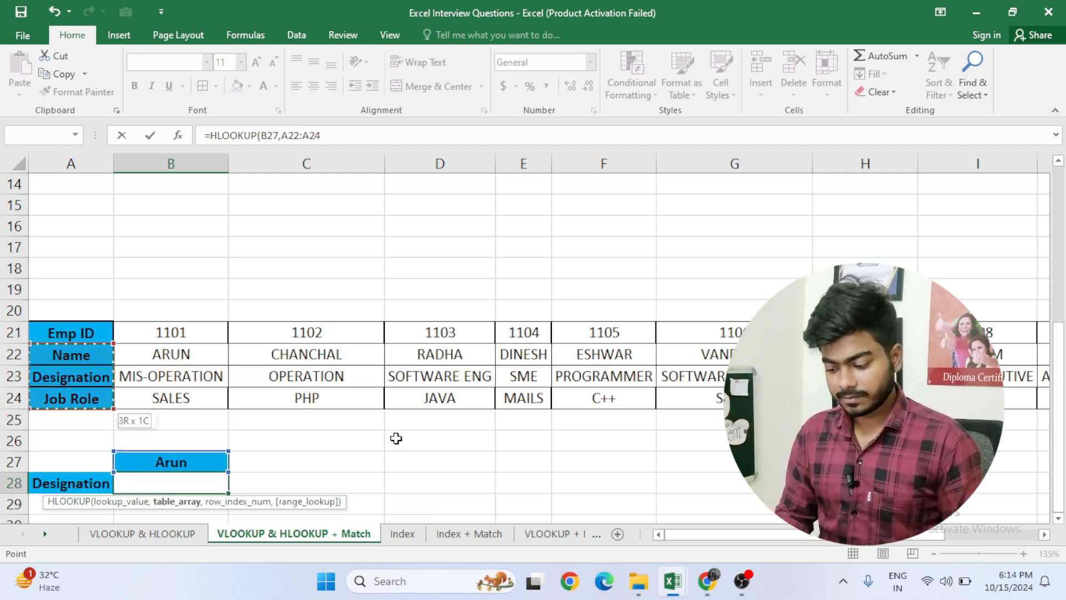
pyautogui.hotkey('ctrl', 'shift', 'Right')
# - Nest a MATCH function as the row index, using the Designation label in A28 as its lookup value
pyautogui.write(',matc')
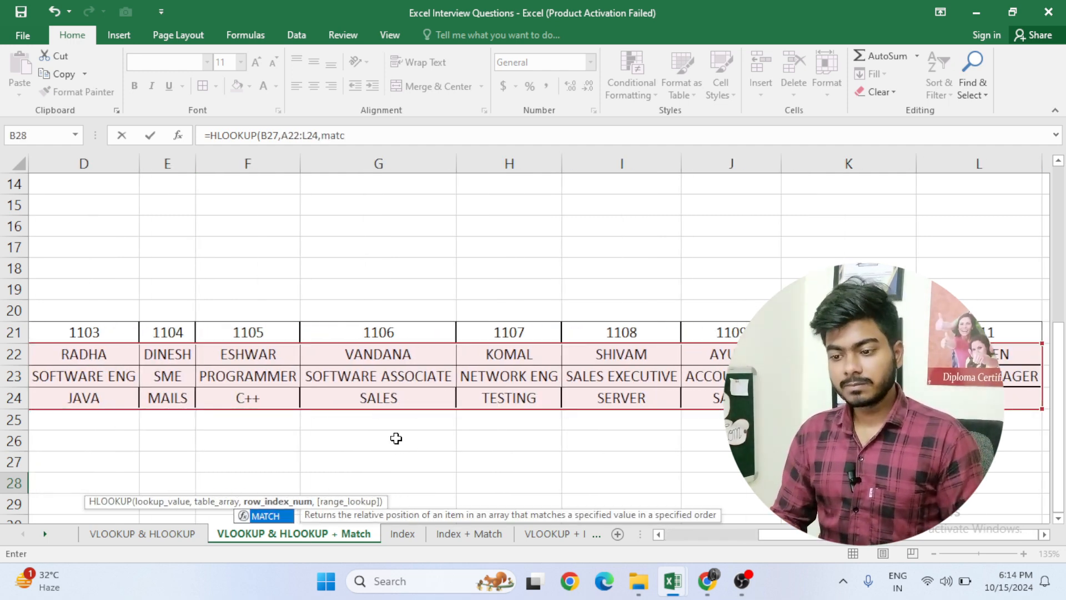
pyautogui.press('Tab')
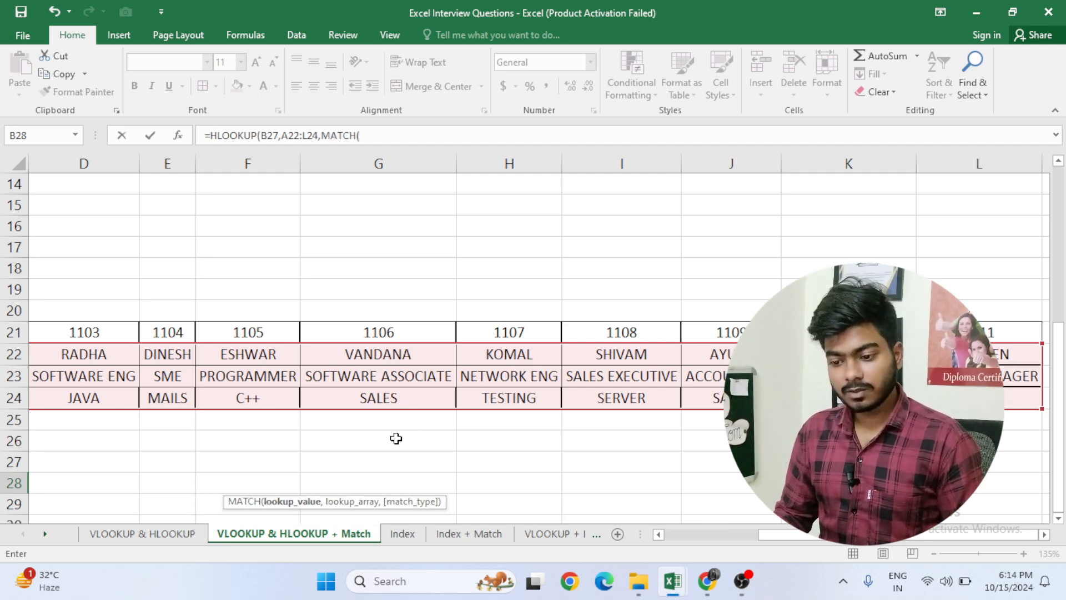
pyautogui.press('Left')
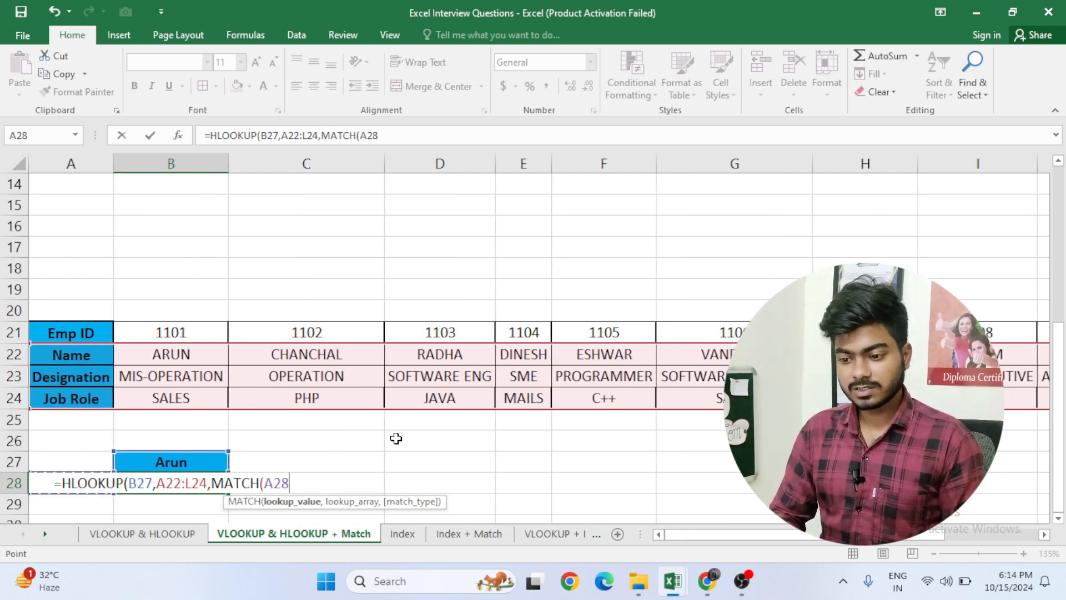
pyautogui.write(',')
# - Set MATCH's lookup array to the row labels A22:A24 with match type 0, and complete the HLOOKUP with exact match 0
pyautogui.press('Up')
pyautogui.press('Up')
pyautogui.press('Up')
pyautogui.press('Up')
pyautogui.press('Left')
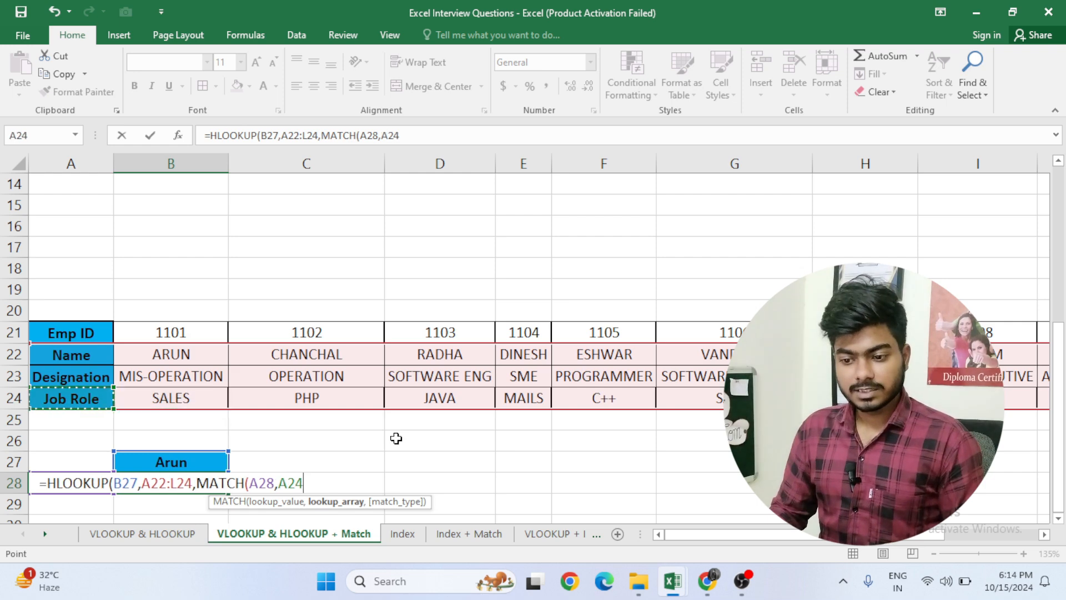
pyautogui.hotkey('shift', 'Up')
pyautogui.hotkey('shift', 'Up')
pyautogui.hotkey('shift', 'Up')
pyautogui.hotkey('shift', 'Down')
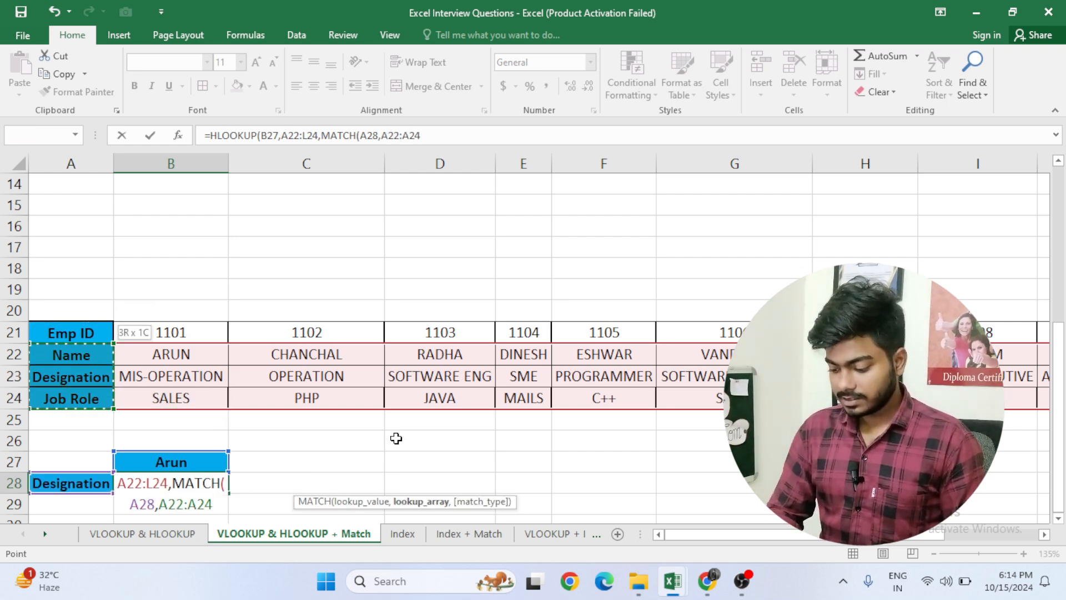
pyautogui.write(',0),0)')
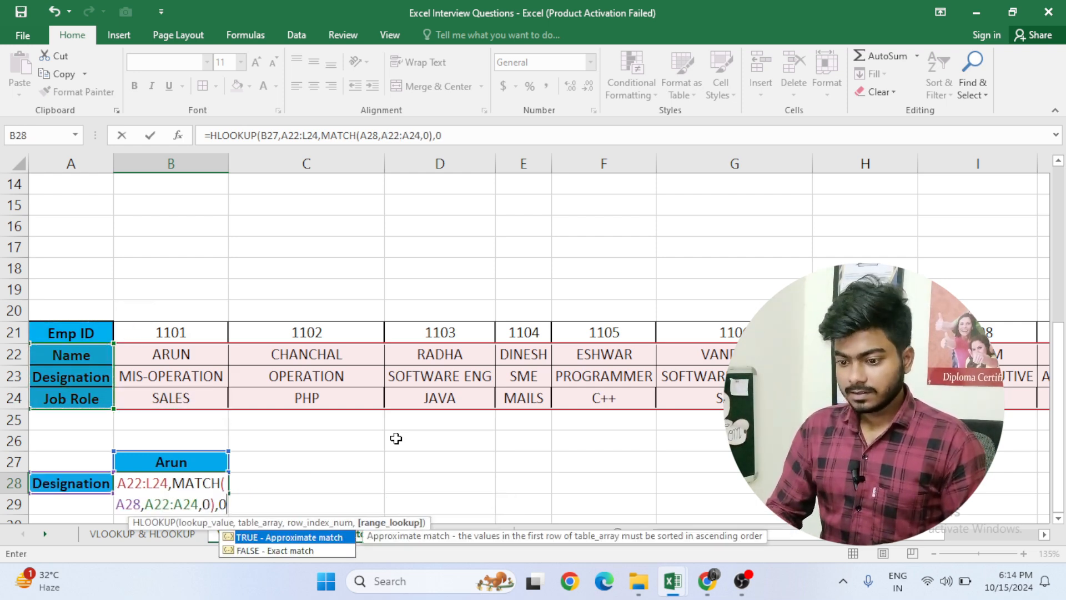
pyautogui.press('Return')
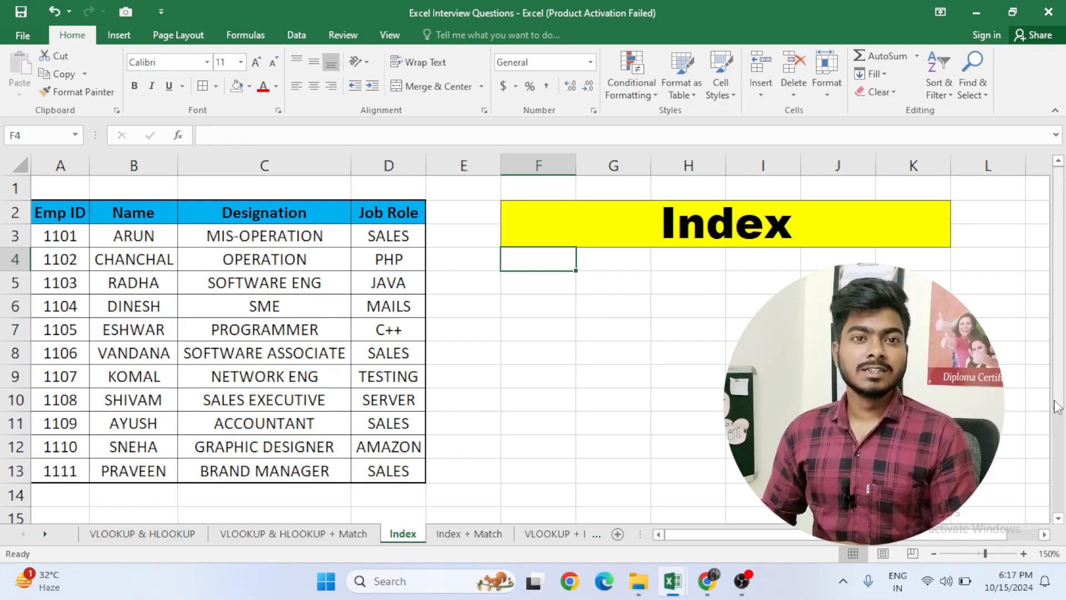
pyautogui.press('Up')
pyautogui.press('Up')
pyautogui.press('F2')
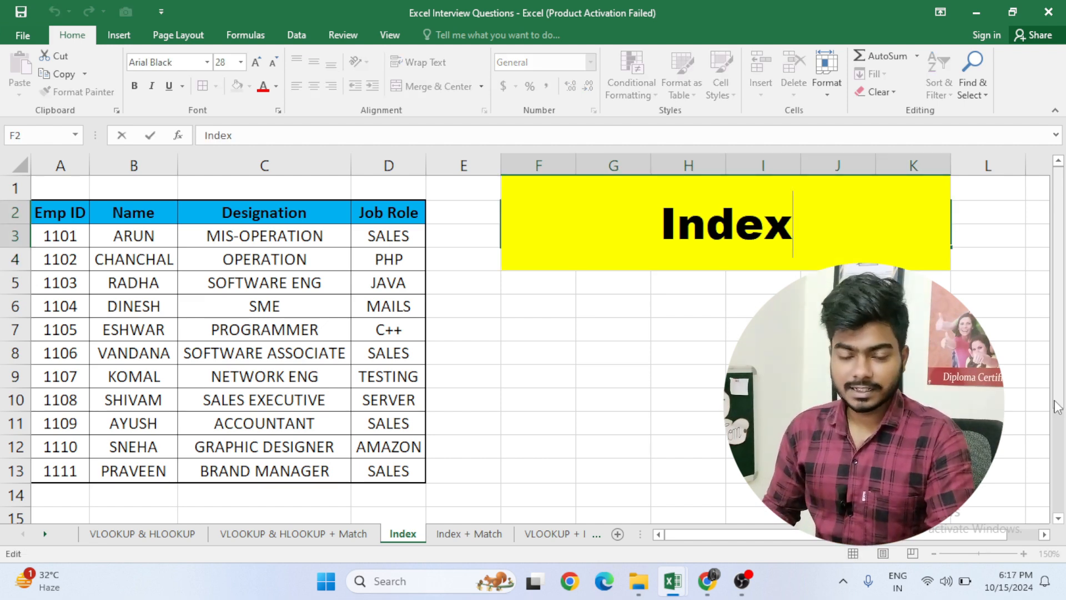
pyautogui.press('Return')
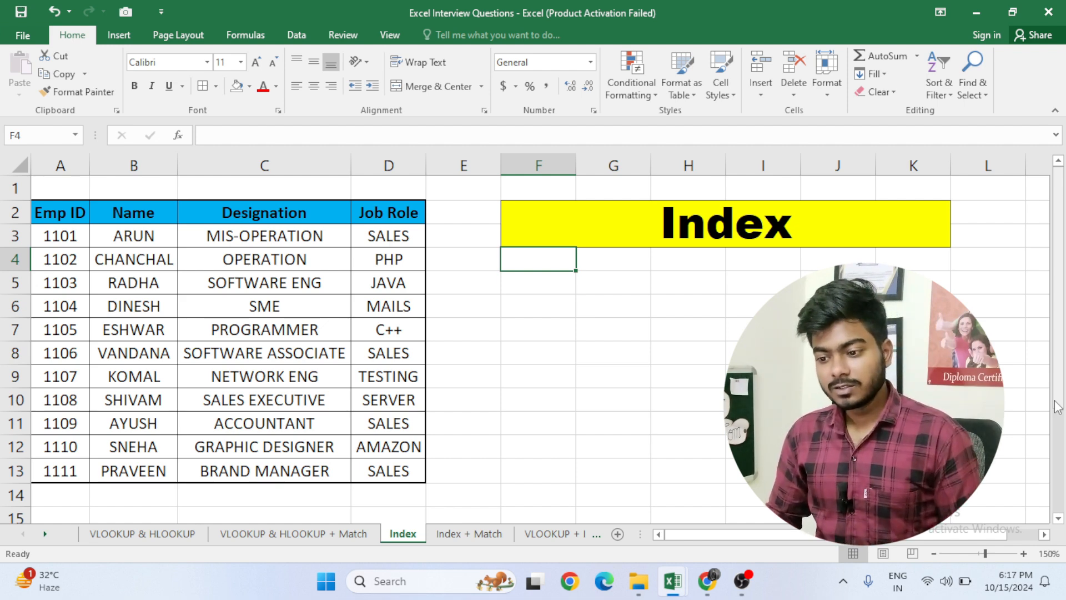
pyautogui.press('Down')
pyautogui.press('Down')
pyautogui.press('Up')
pyautogui.press('Up')
pyautogui.press('Up')
pyautogui.press('Up')
pyautogui.press('Left')
pyautogui.press('Down')
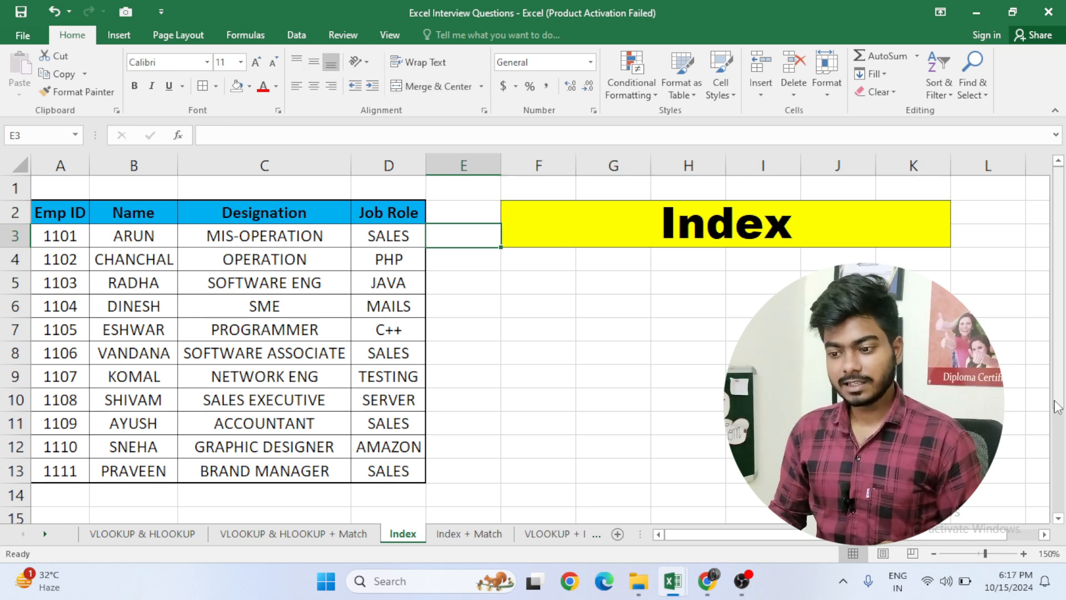
pyautogui.press('Left')
pyautogui.press('Up')
pyautogui.press('Left')
pyautogui.press('Left')
pyautogui.press('Right')
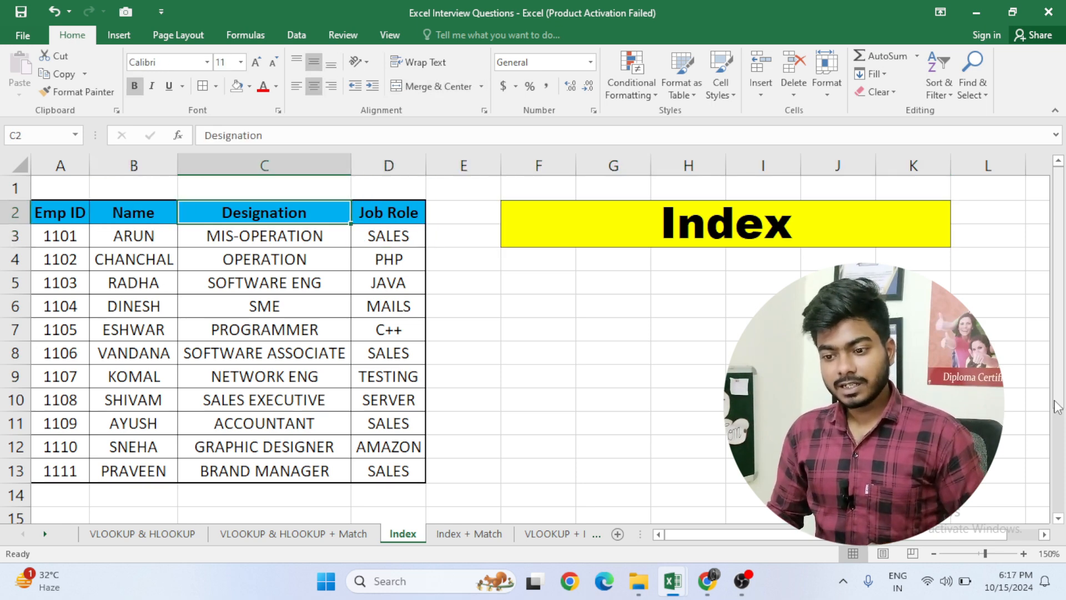
# - Copy the first employee's name from B3 into cell F7
pyautogui.press('Left')
pyautogui.press('Down')
pyautogui.press('Down')
pyautogui.press('Down')
pyautogui.press('Down')
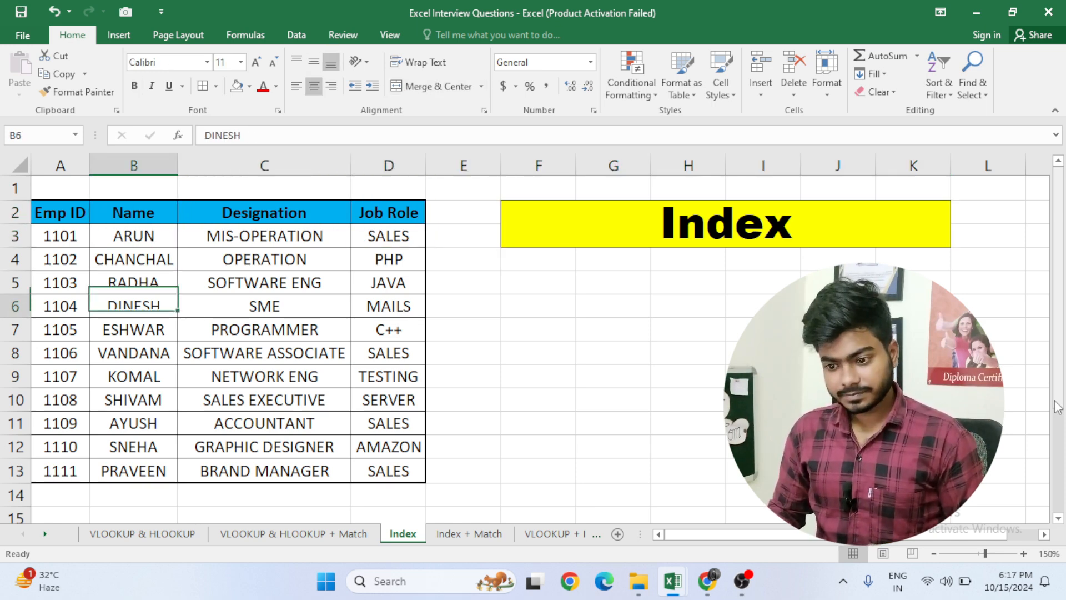
pyautogui.press('Up')
pyautogui.press('Up')
pyautogui.press('Up')
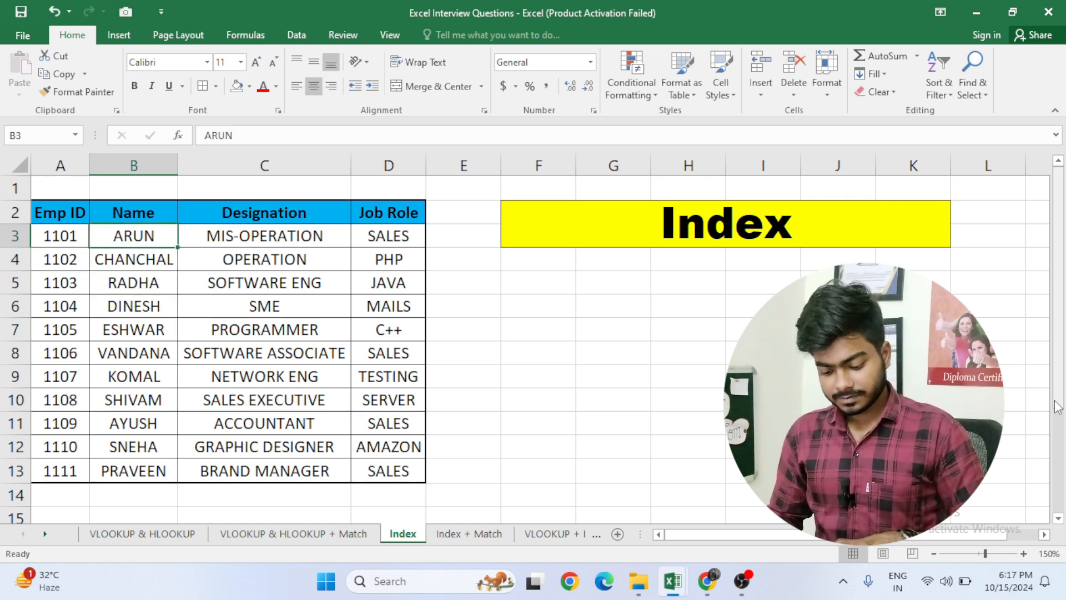
pyautogui.hotkey('ctrl', 'c')
pyautogui.press('Right')
pyautogui.press('Right')
pyautogui.press('Right')
pyautogui.press('Right')
pyautogui.press('Up')
pyautogui.press('Down')
pyautogui.press('Down')
pyautogui.press('Down')
pyautogui.press('Down')
pyautogui.press('Down')
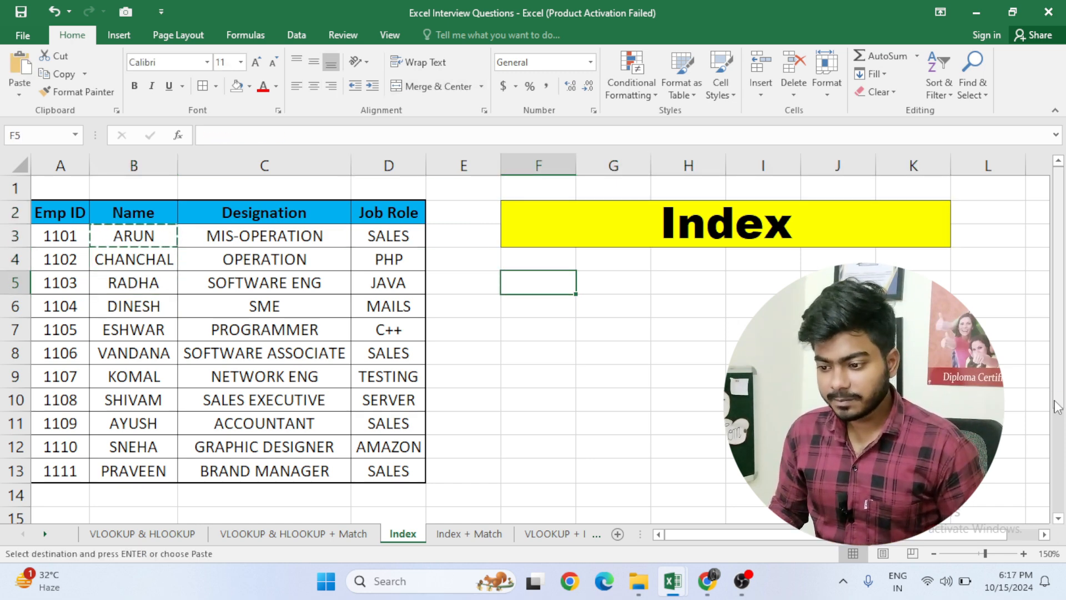
pyautogui.hotkey('ctrl', 'v')
# - Copy the Job Role header from D2 into cell G6
pyautogui.press('Left')
pyautogui.press('Up')
pyautogui.press('Up')
pyautogui.press('Up')
pyautogui.press('Up')
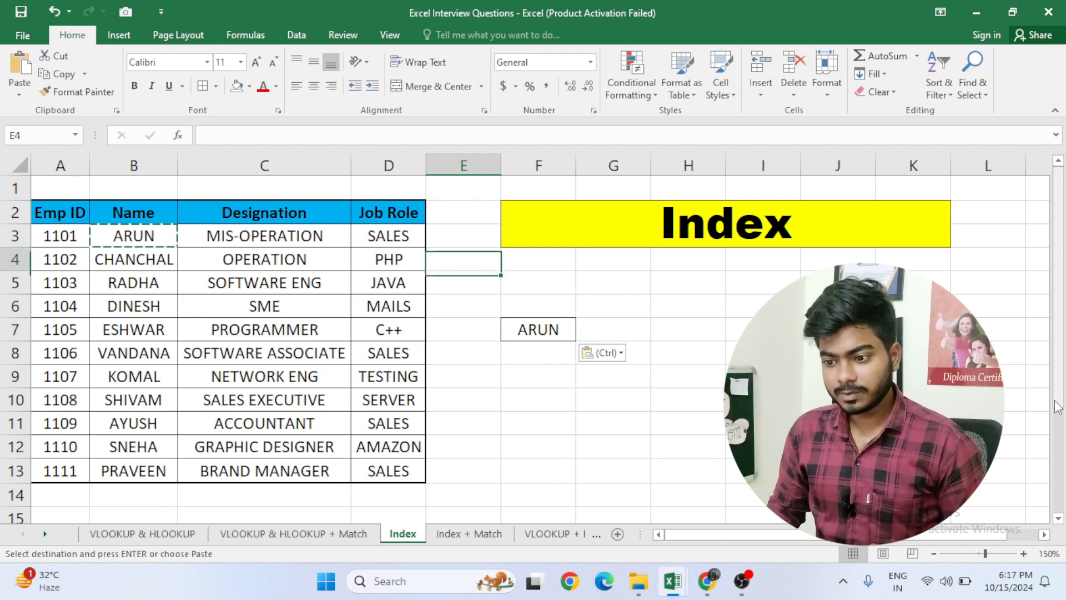
pyautogui.press('Left')
pyautogui.press('Up')
pyautogui.hotkey('ctrl', 'c')
pyautogui.press('Right')
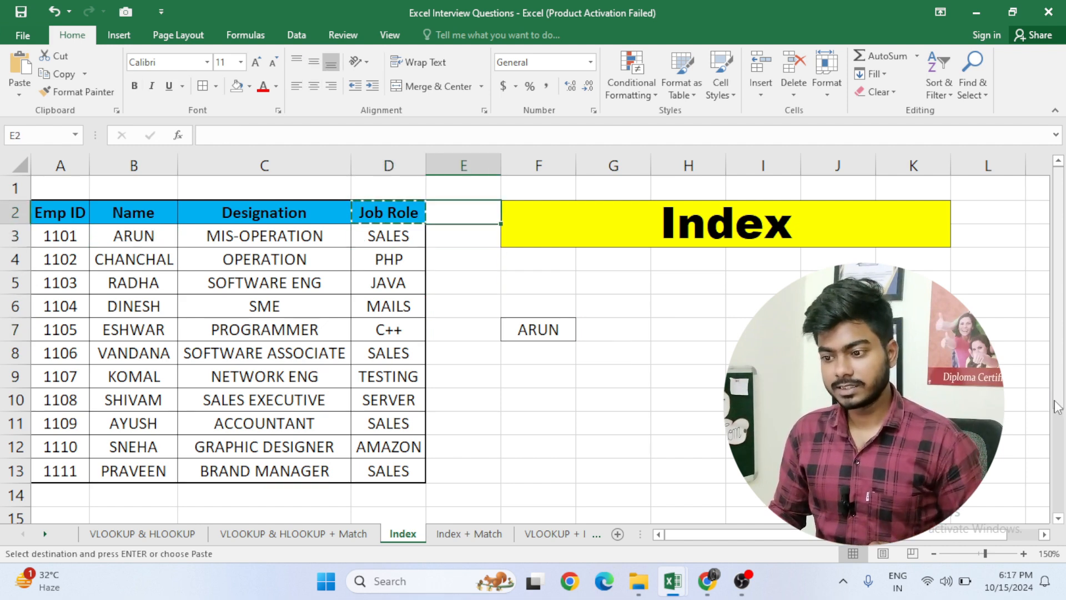
pyautogui.press('Down')
pyautogui.press('Down')
pyautogui.press('Down')
pyautogui.press('Right')
pyautogui.press('Right')
pyautogui.press('Down')
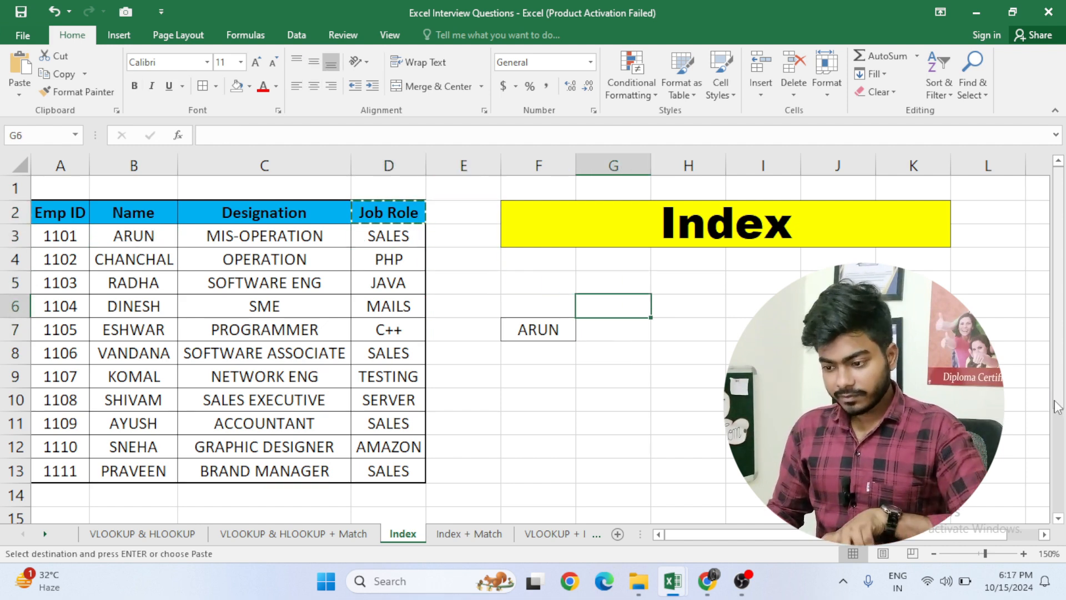
pyautogui.hotkey('ctrl', 'v')
# - Copy the Emp ID header from A2 into cell H6, beside the copied Job Role header
pyautogui.press('Left')
pyautogui.press('Left')
pyautogui.press('Left')
pyautogui.press('Left')
pyautogui.press('Left')
pyautogui.press('Left')
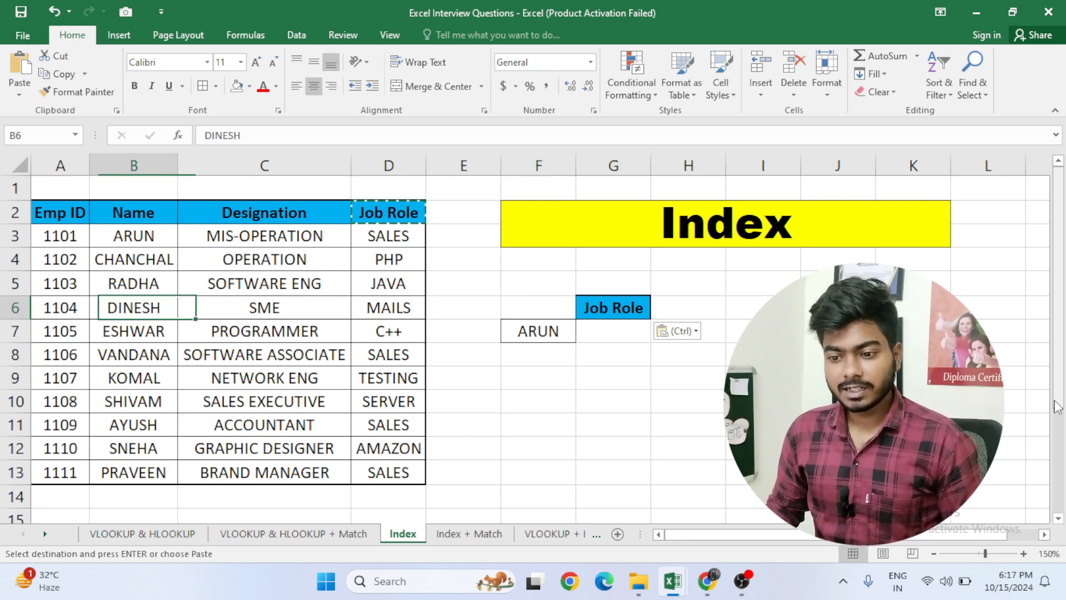
pyautogui.press('Up')
pyautogui.press('Up')
pyautogui.press('Up')
pyautogui.press('Up')
pyautogui.hotkey('ctrl', 'c')
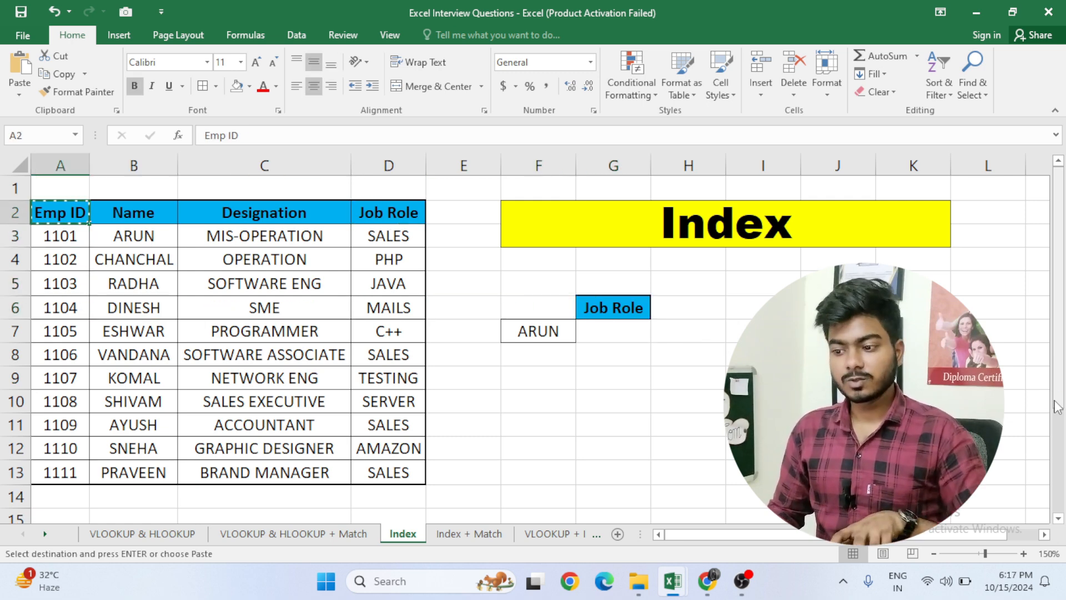
pyautogui.press('Right')
pyautogui.press('Right')
pyautogui.press('Right')
pyautogui.press('Right')
pyautogui.press('Right')
pyautogui.press('Down')
pyautogui.press('Down')
pyautogui.press('Right')
pyautogui.press('Right')
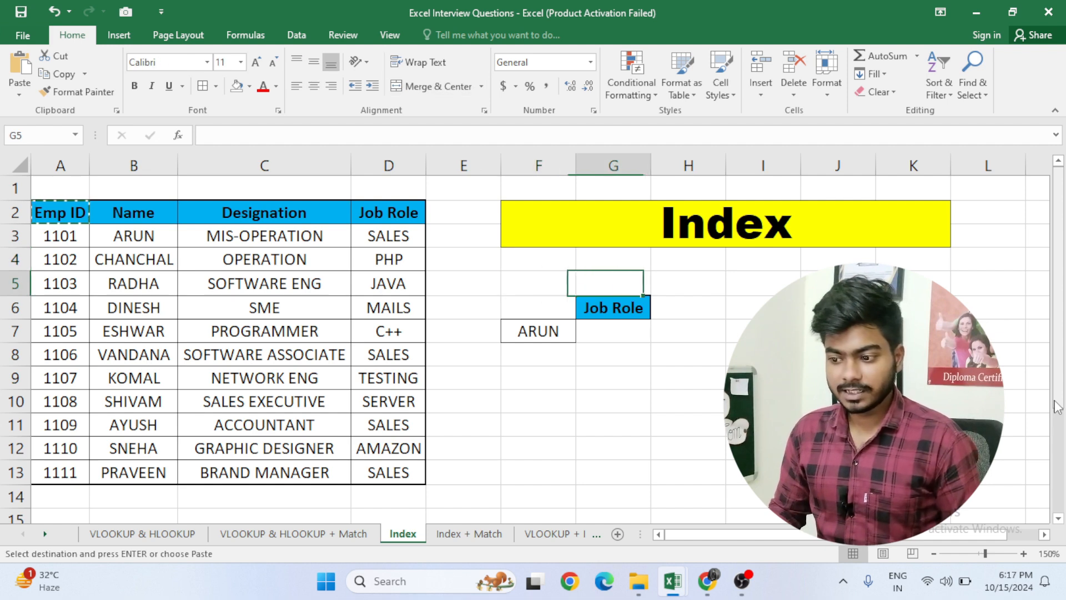
pyautogui.press('Down')
pyautogui.hotkey('ctrl', 'v')
# - Start an INDEX formula in G7 under the copied Job Role header, with the whole employee table A2:D13 as the array
pyautogui.press('Down')
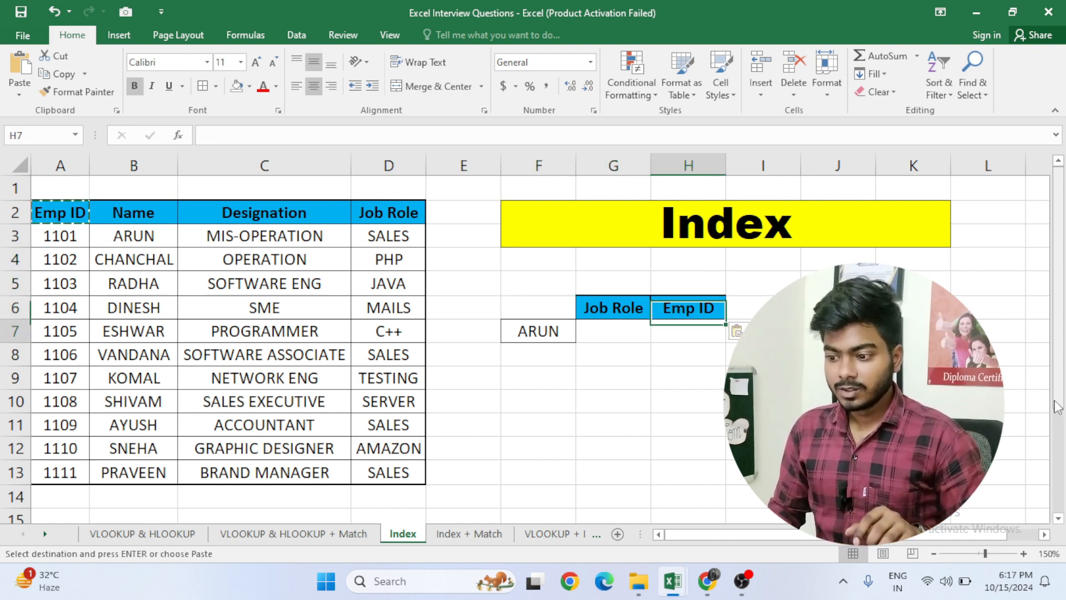
pyautogui.press('Left')
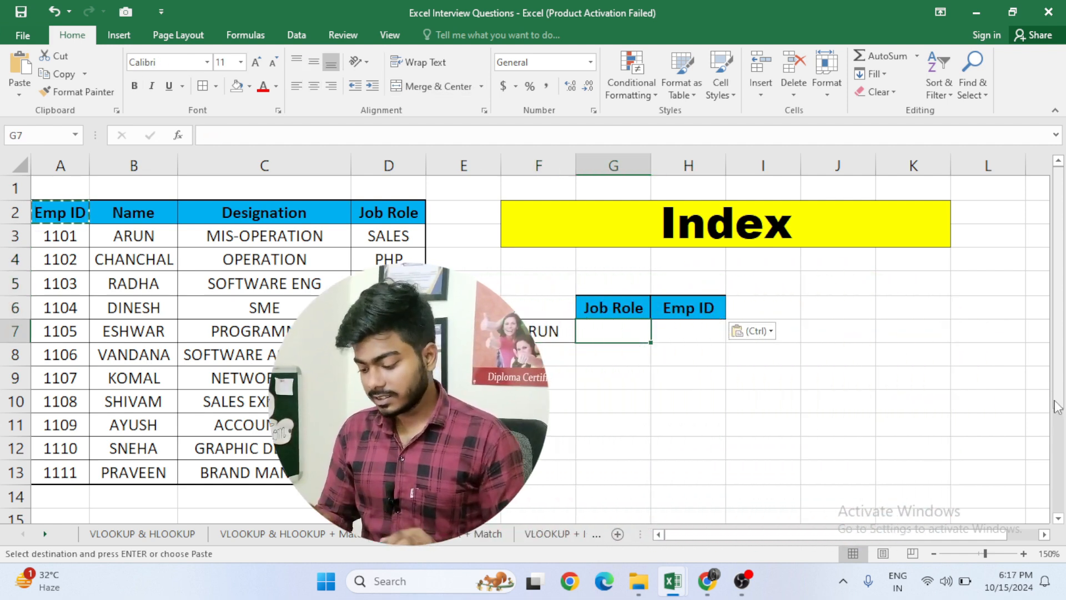
pyautogui.write('=index')
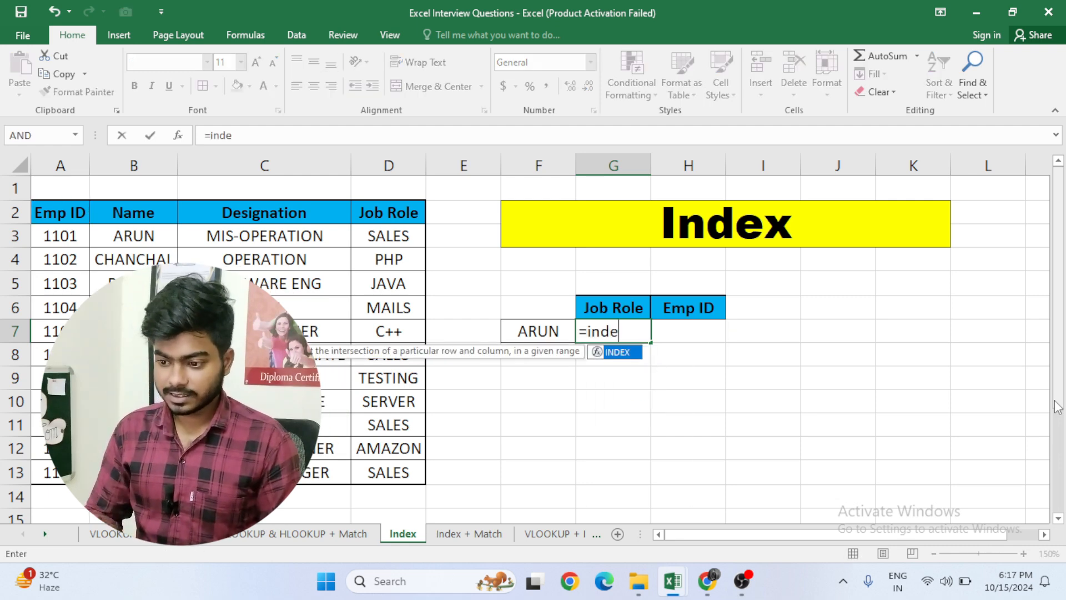
pyautogui.press('Tab')
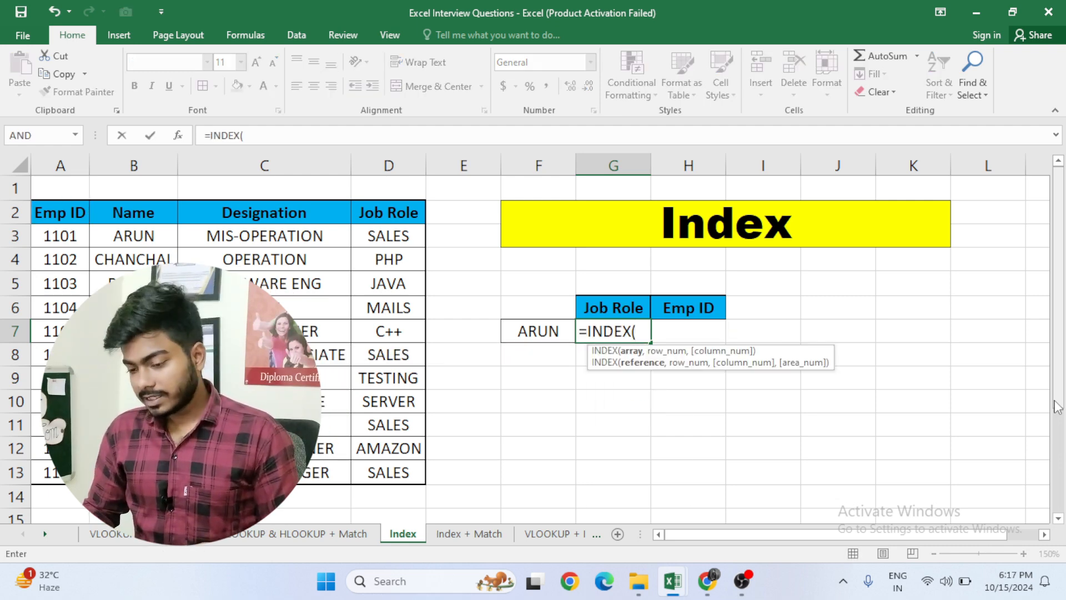
pyautogui.press('Left')
pyautogui.press('Left')
pyautogui.press('Left')
pyautogui.press('Up')
pyautogui.press('Up')
pyautogui.press('Up')
pyautogui.press('Up')
pyautogui.press('Up')
pyautogui.hotkey('shift', 'Left')
pyautogui.hotkey('shift', 'Left')
pyautogui.hotkey('shift', 'Left')
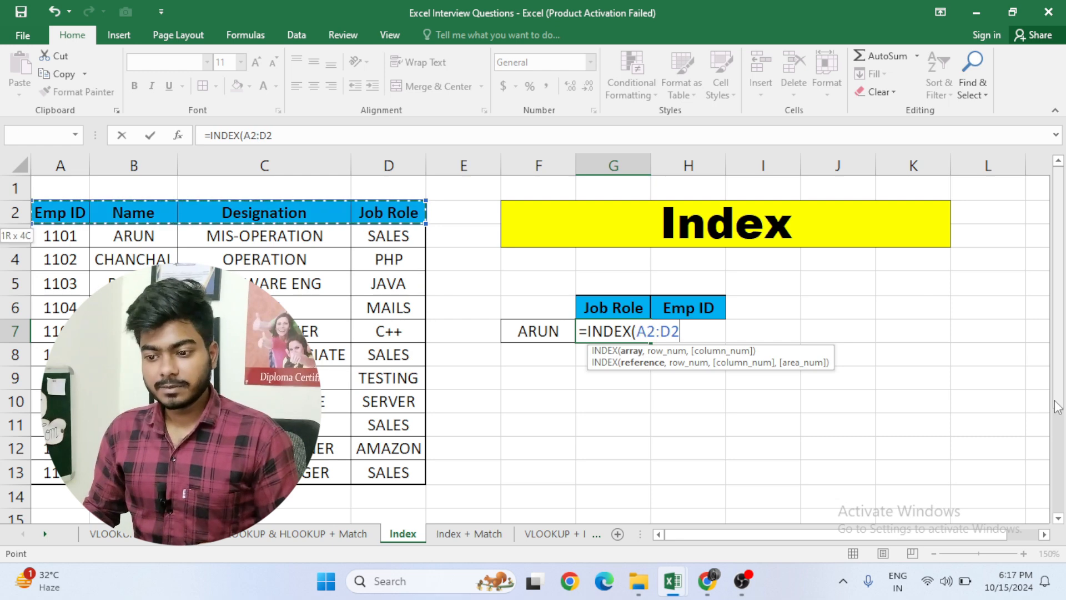
pyautogui.hotkey('ctrl', 'shift', 'Down')
pyautogui.write(',')
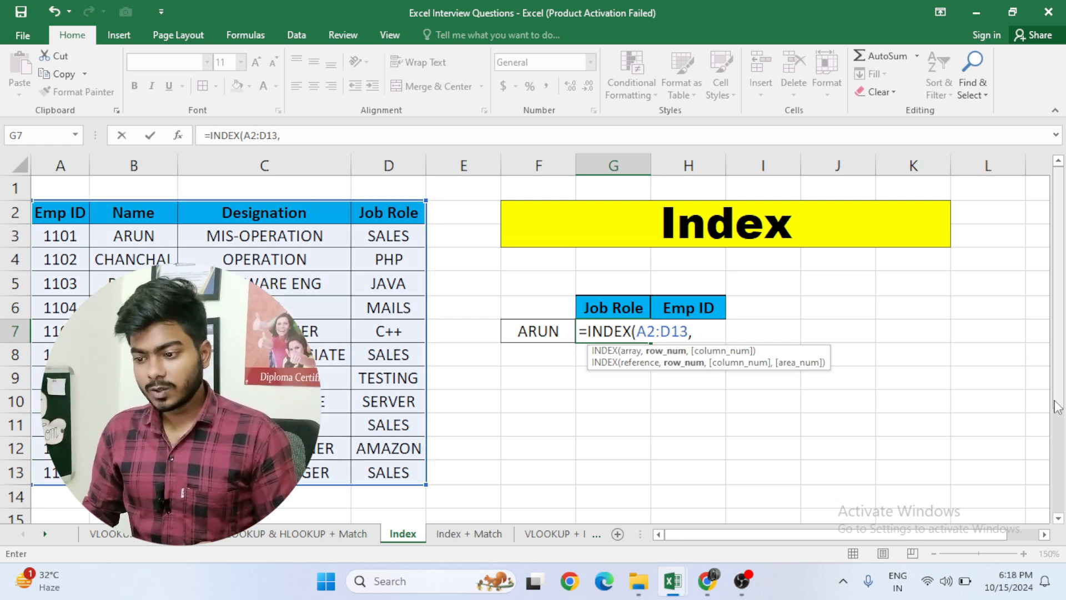
pyautogui.press('Left')
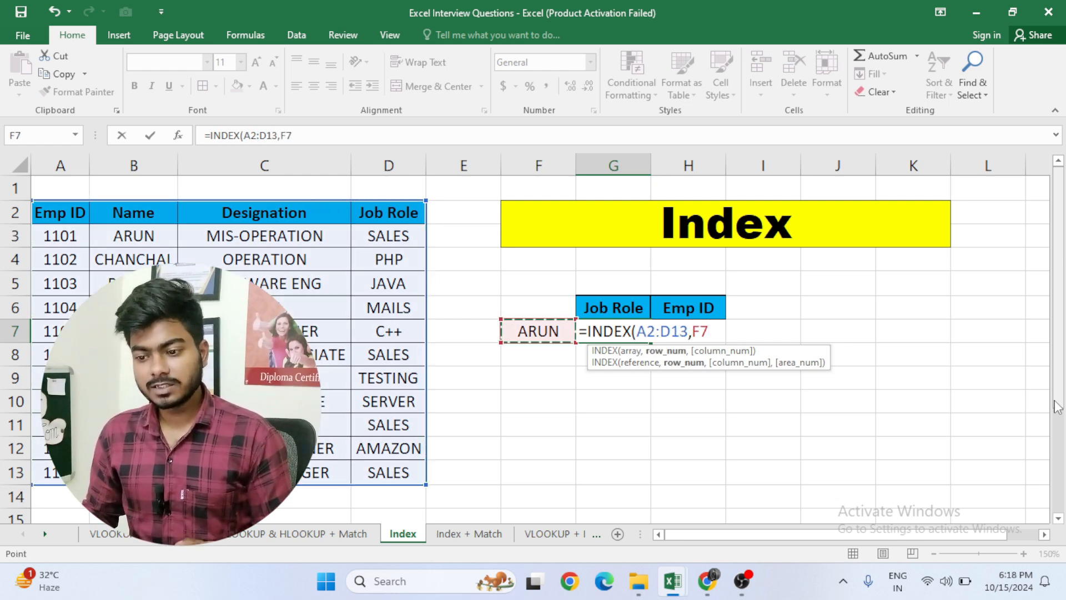
pyautogui.press('Left')
pyautogui.press('Left')
pyautogui.press('Left')
pyautogui.press('Up')
pyautogui.press('Up')
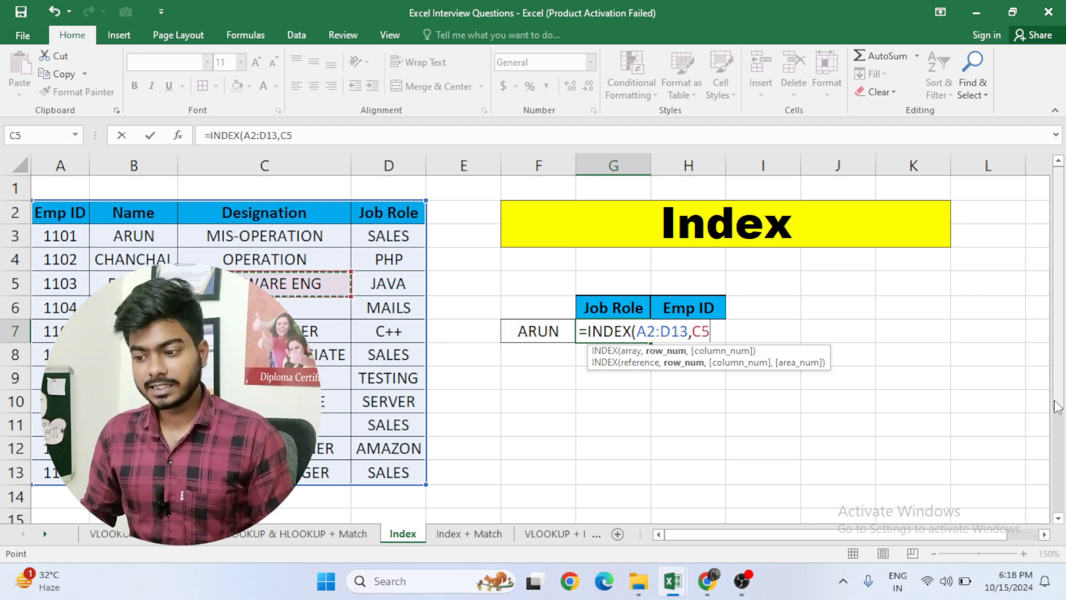
pyautogui.press('BackSpace')
pyautogui.press('BackSpace')
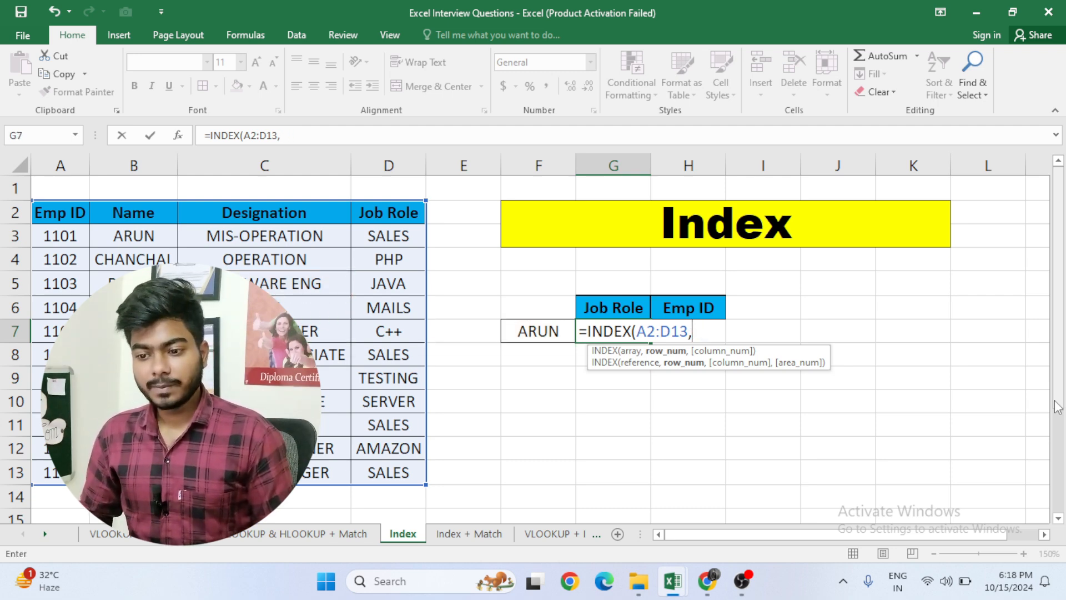
# - Set the row number of the INDEX formula in G7 to 2
pyautogui.write('2')
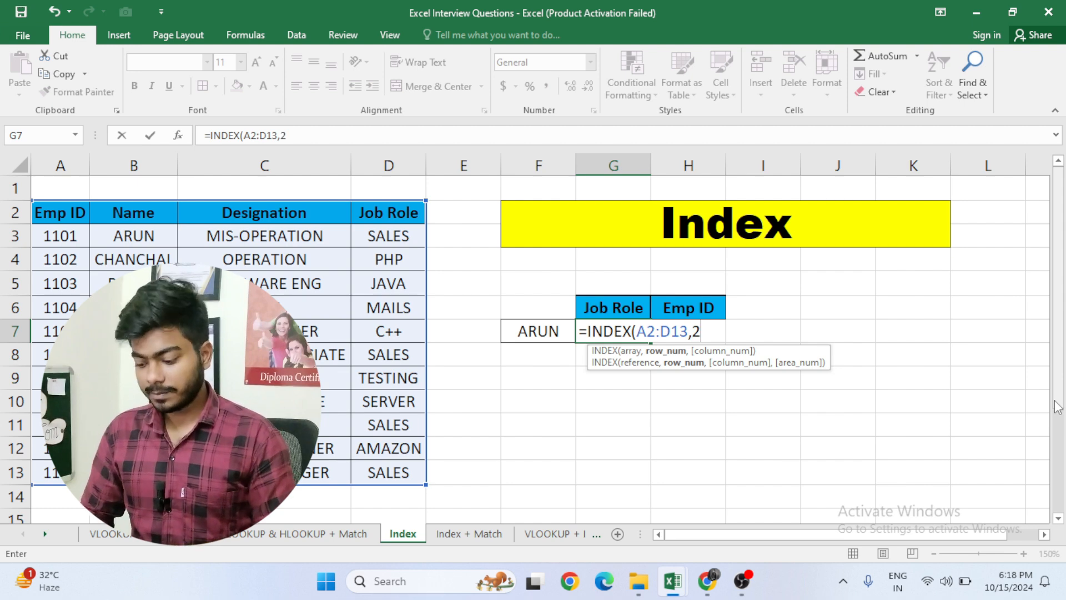
pyautogui.write(',')
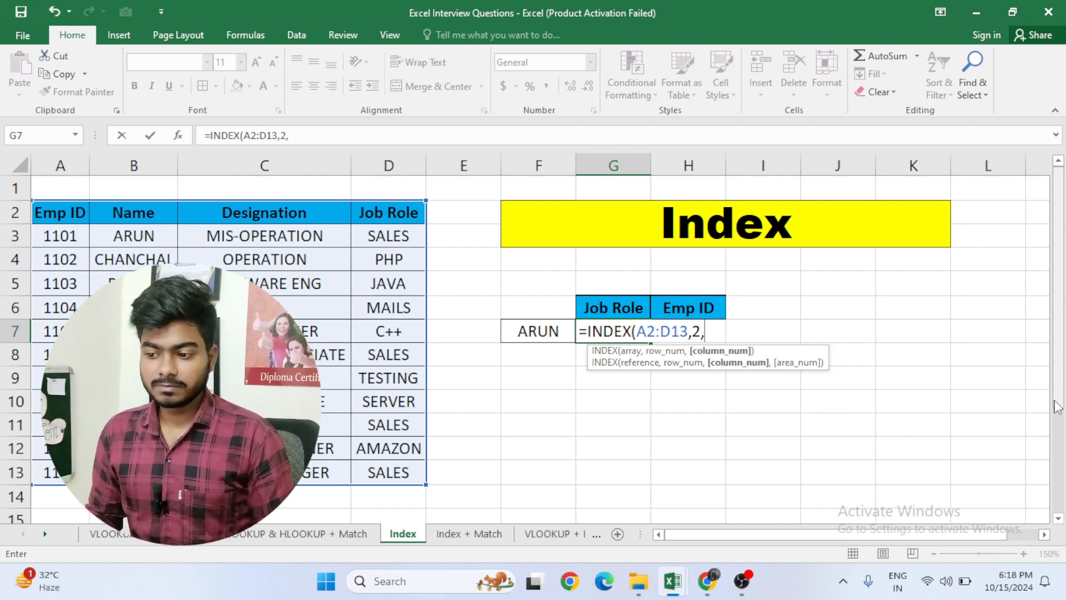
pyautogui.press('Up')
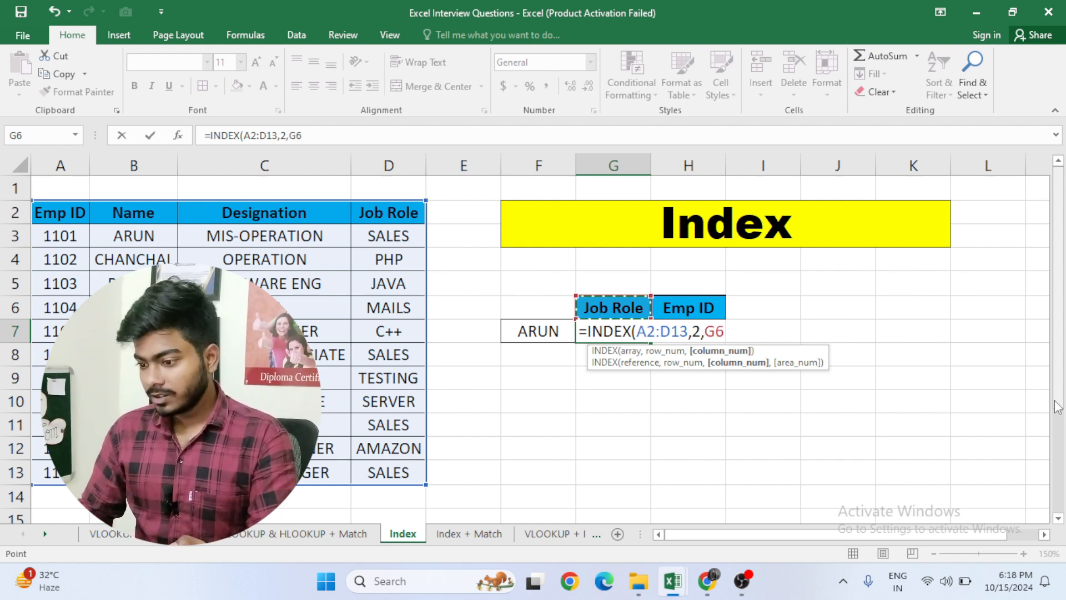
pyautogui.press('BackSpace')
pyautogui.press('BackSpace')
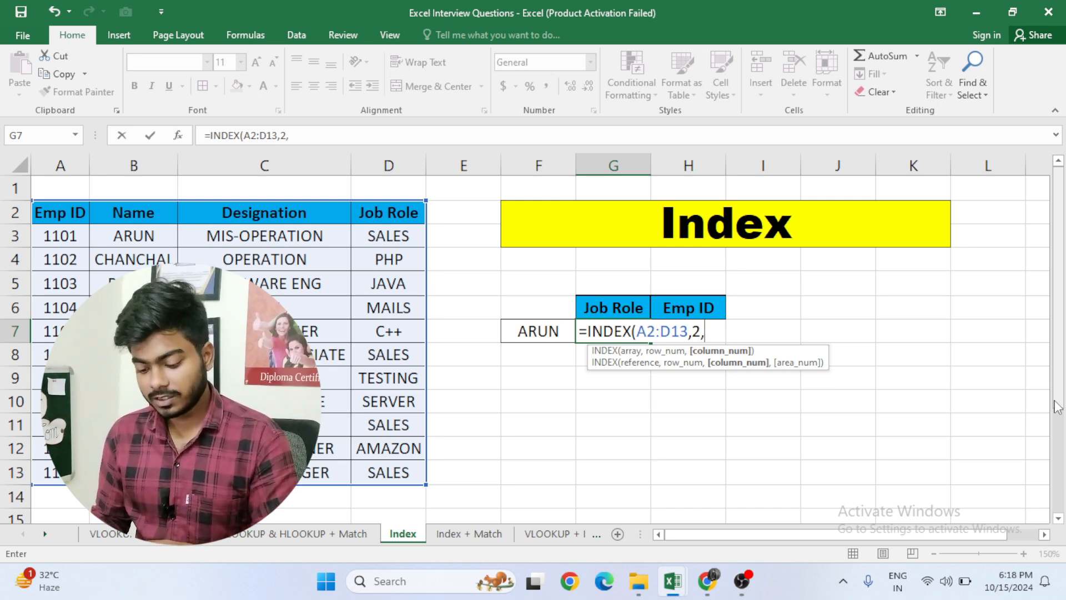
# - Set the INDEX column number to 4 and complete the formula in G7
pyautogui.write('4')
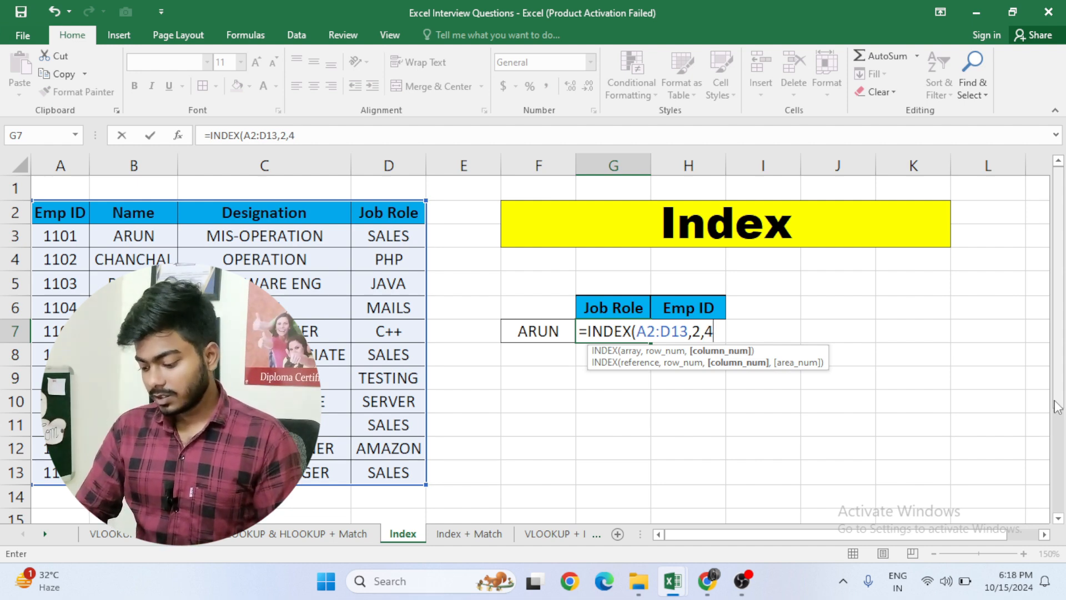
pyautogui.write(')')
pyautogui.press('Return')
pyautogui.press('Up')
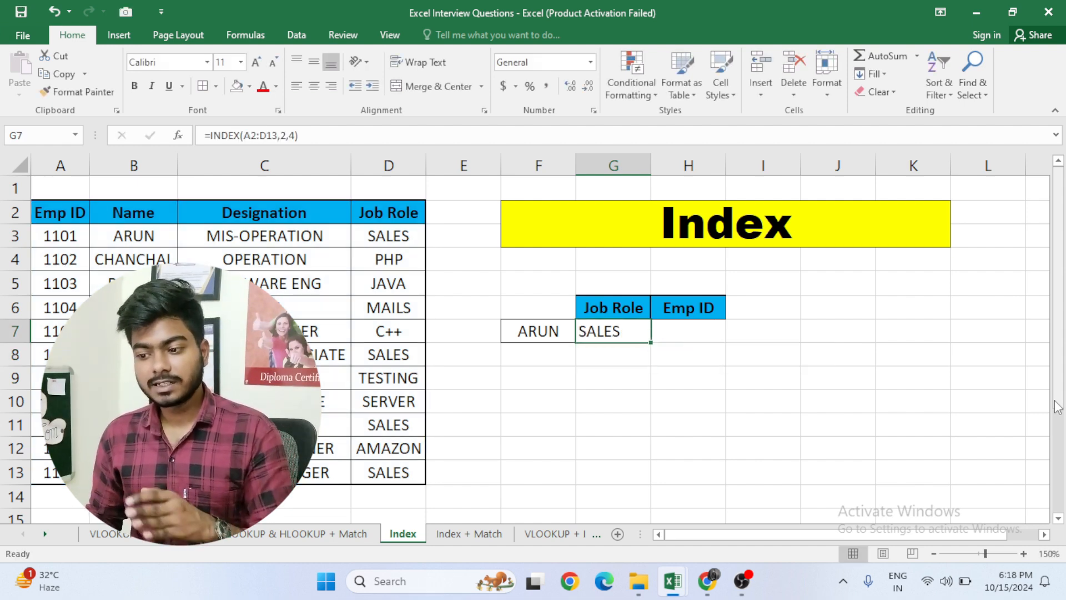
# - Start an INDEX formula in H7 under the copied Emp ID header, with the employee table A2:D13 as the array
pyautogui.press('Right')
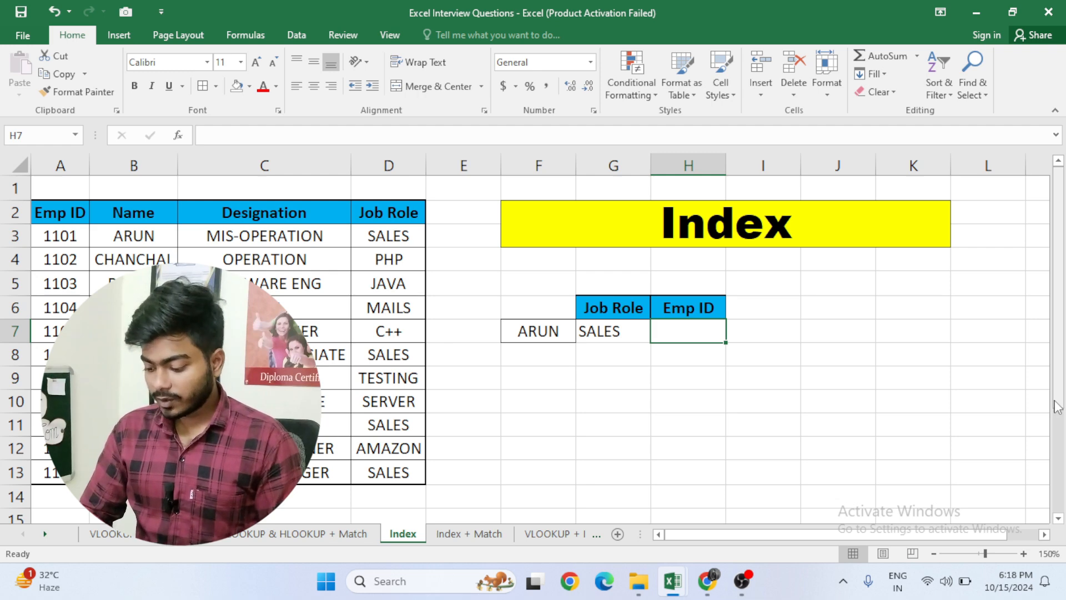
pyautogui.write('=')
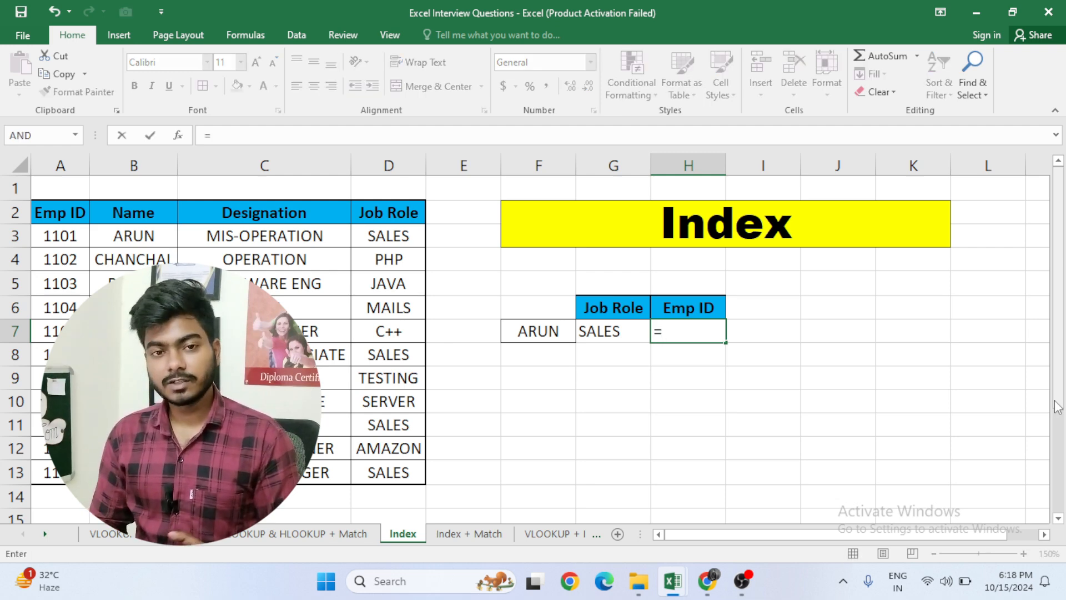
pyautogui.write('in')
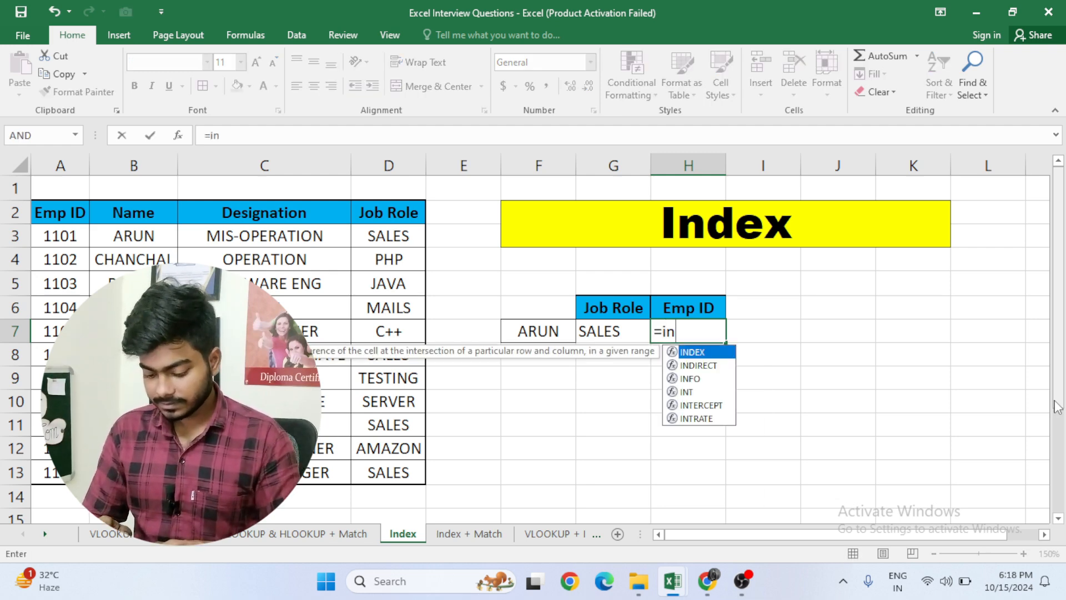
pyautogui.write('dex(')
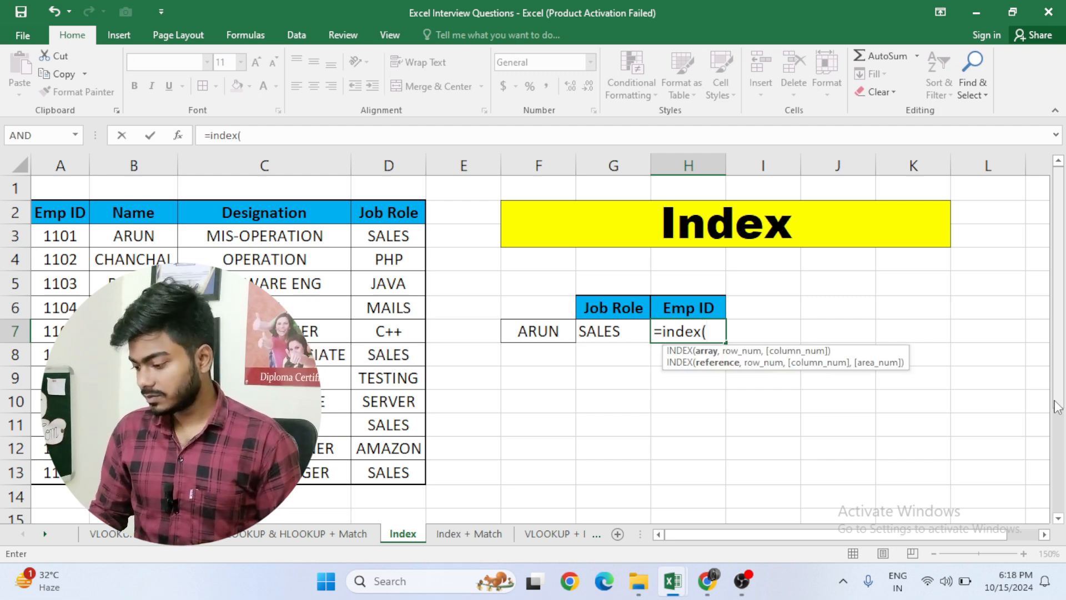
pyautogui.press('Left')
pyautogui.press('Left')
pyautogui.press('Left')
pyautogui.press('Left')
pyautogui.press('Up')
pyautogui.press('Up')
pyautogui.press('Up')
pyautogui.press('Up')
pyautogui.press('Up')
pyautogui.hotkey('shift', 'Left')
pyautogui.hotkey('shift', 'Left')
pyautogui.hotkey('shift', 'Left')
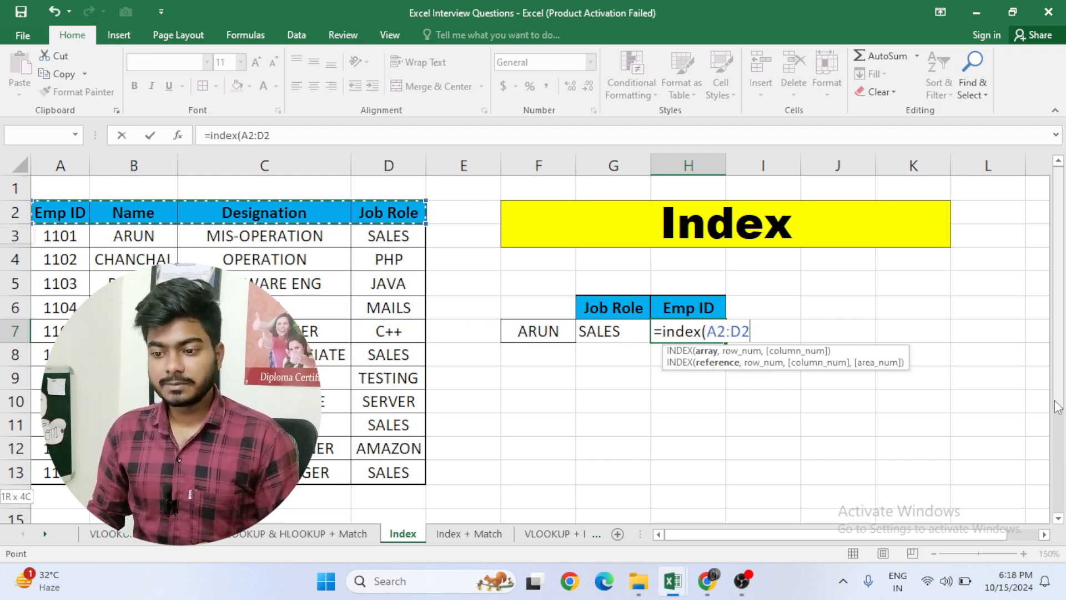
pyautogui.hotkey('ctrl', 'shift', 'Down')
pyautogui.write(',')
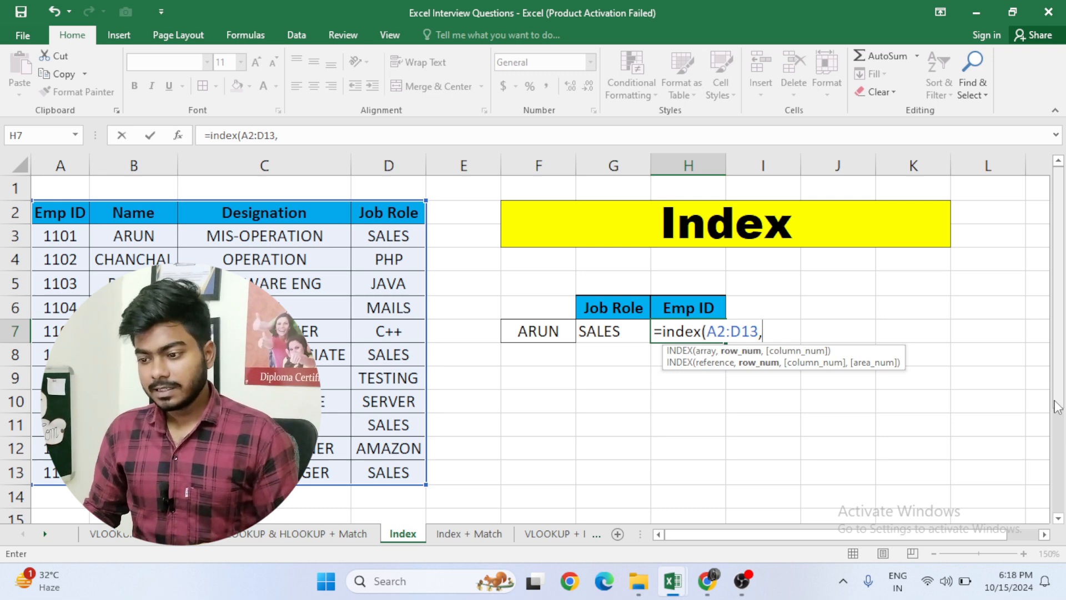
# - Set the row number to 2 and the column number to 1, and complete the INDEX formula in H7
pyautogui.write('2')
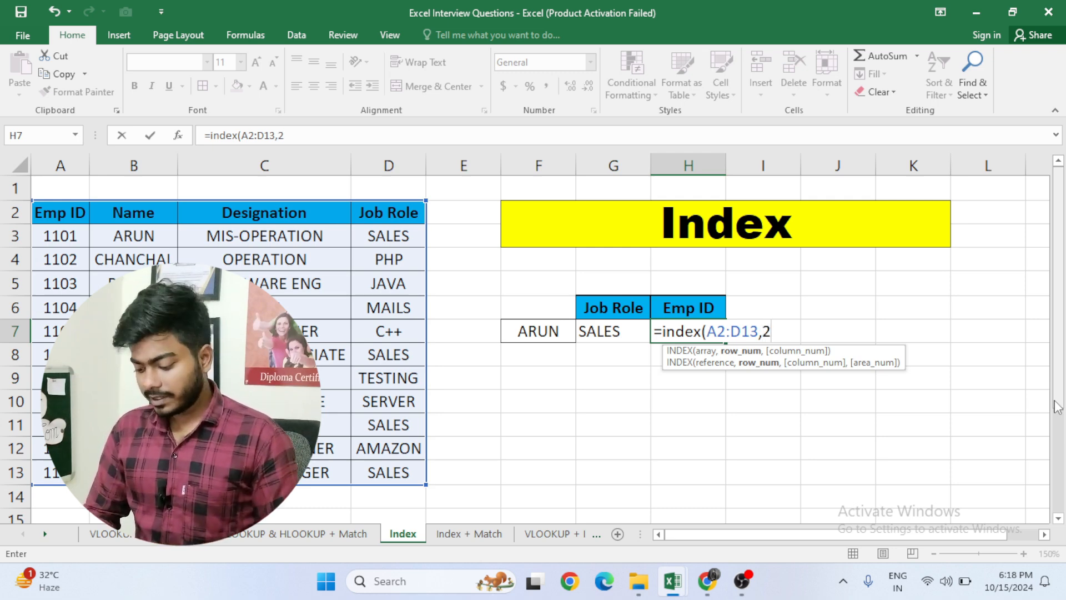
pyautogui.write(',')
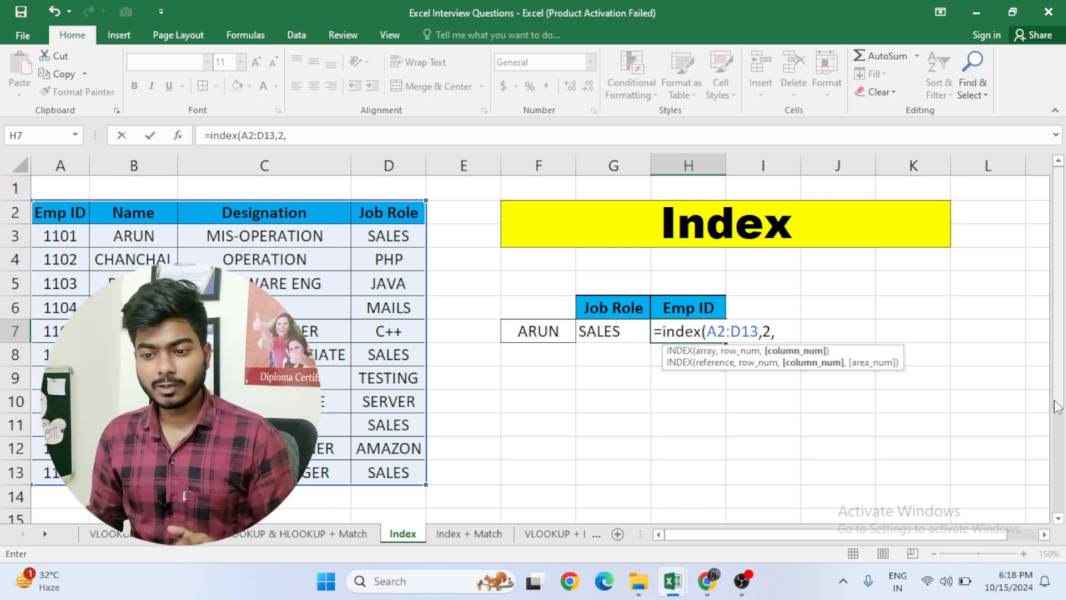
pyautogui.write('1')
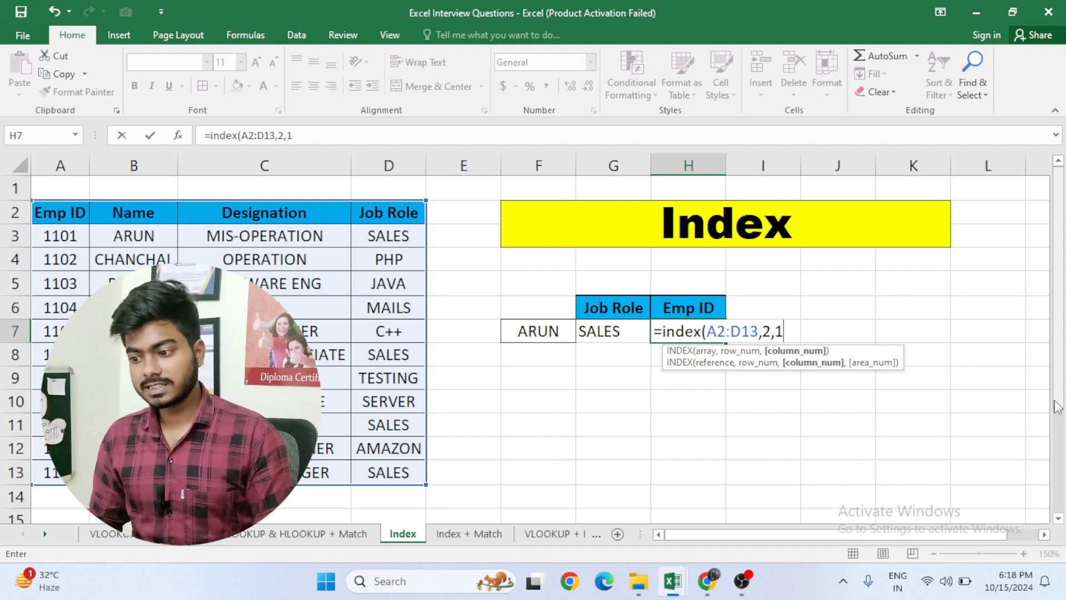
pyautogui.write('(')
pyautogui.press('BackSpace')
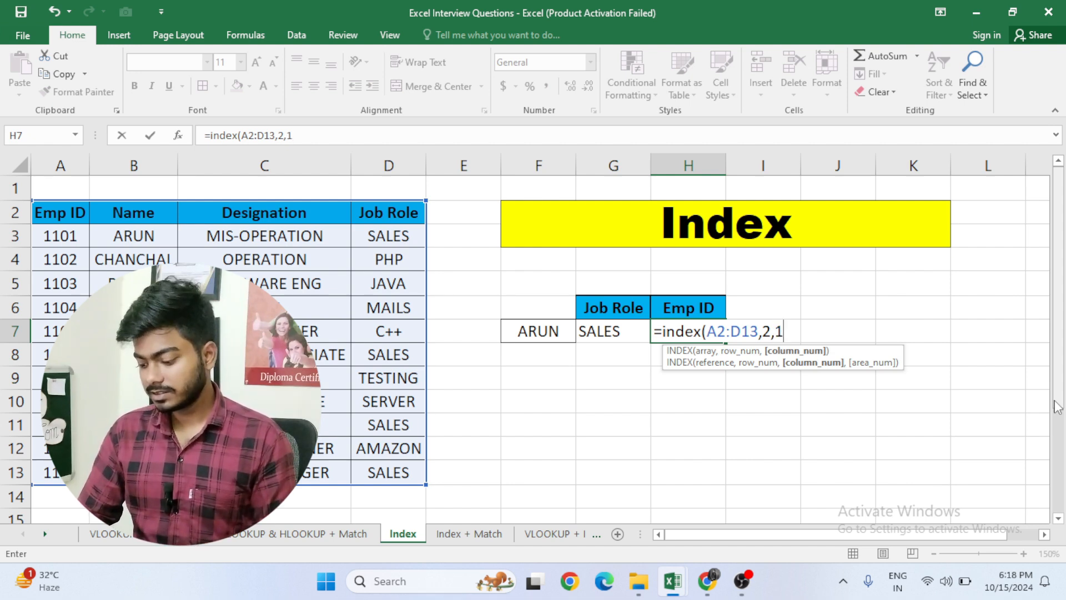
pyautogui.write(')')
pyautogui.press('Return')
pyautogui.press('Up')
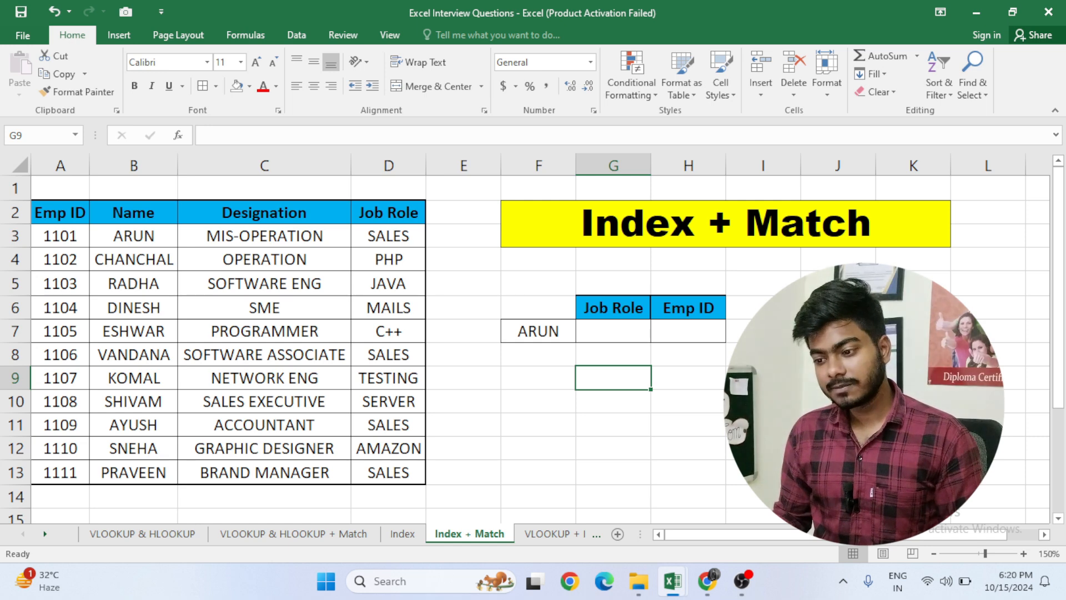
# - Start an INDEX formula in G7 on the Index + Match sheet, with the whole employee table A2:D13 as the array
pyautogui.press('Up')
pyautogui.press('Up')
pyautogui.write('=index')
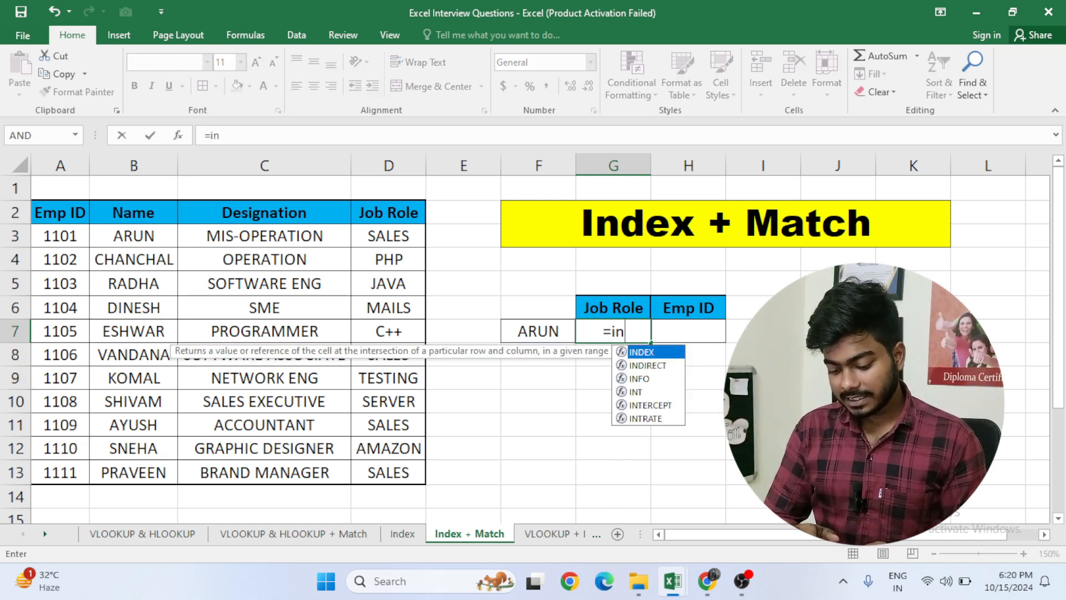
pyautogui.press('Tab')
pyautogui.press('Left')
pyautogui.press('Left')
pyautogui.press('Left')
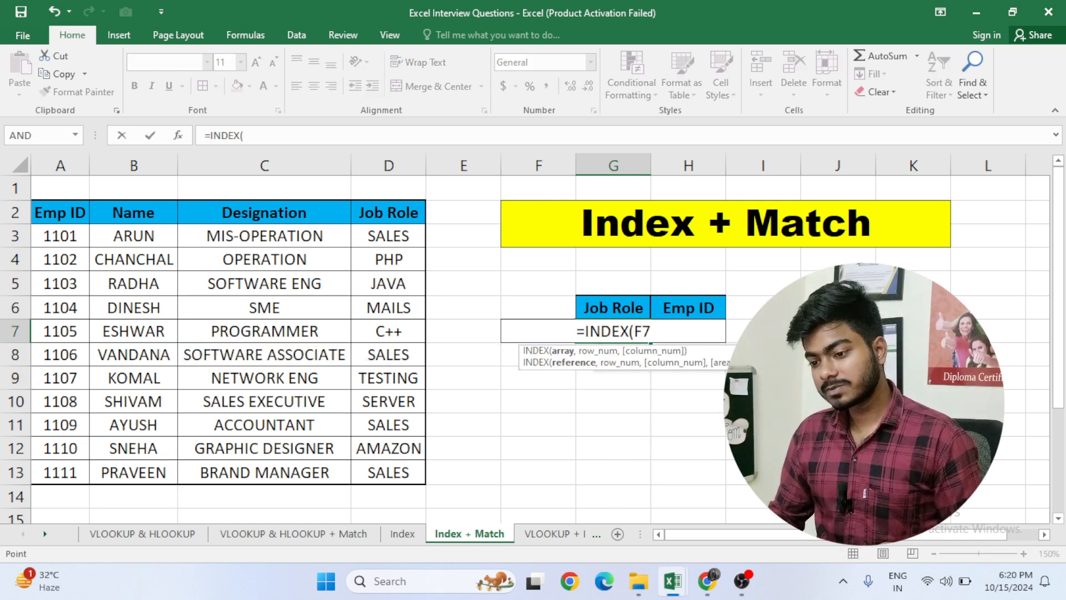
pyautogui.press('Up')
pyautogui.press('Up')
pyautogui.press('Up')
pyautogui.press('Up')
pyautogui.press('Up')
pyautogui.hotkey('ctrl', 'shift', 'Left')
pyautogui.hotkey('ctrl', 'shift', 'Down')
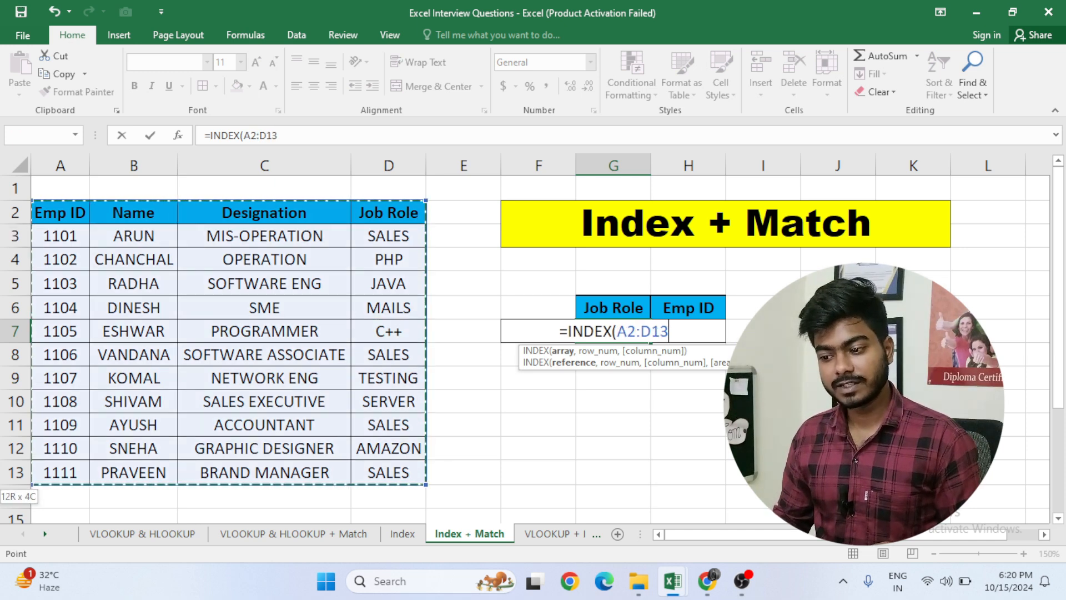
pyautogui.write(',')
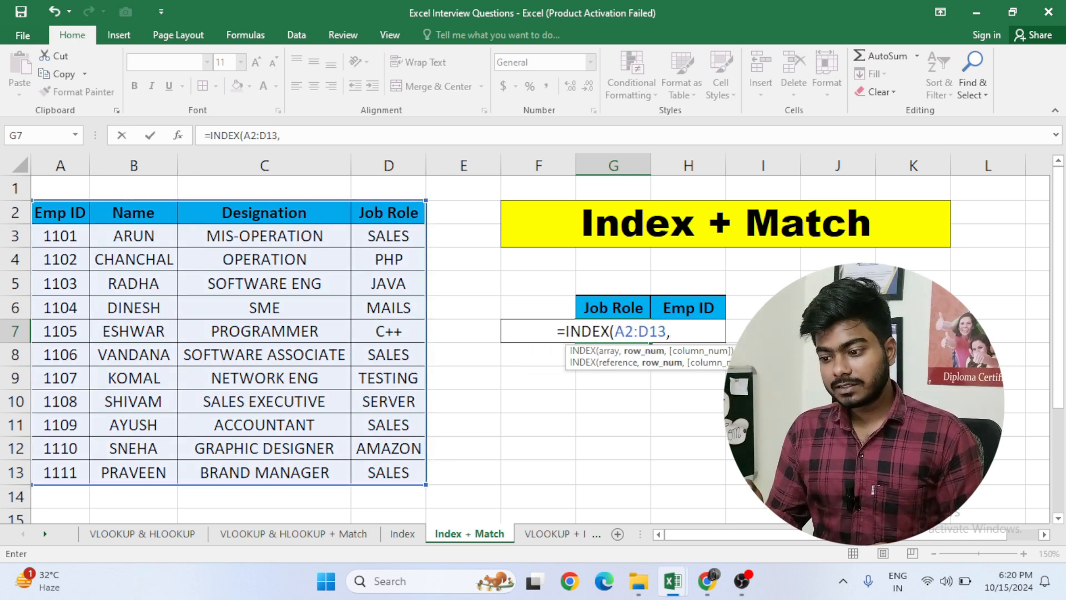
# - Nest a MATCH function as the row number, looking up F7 in the Name column B2:B13 with match type 0
pyautogui.write('matc')
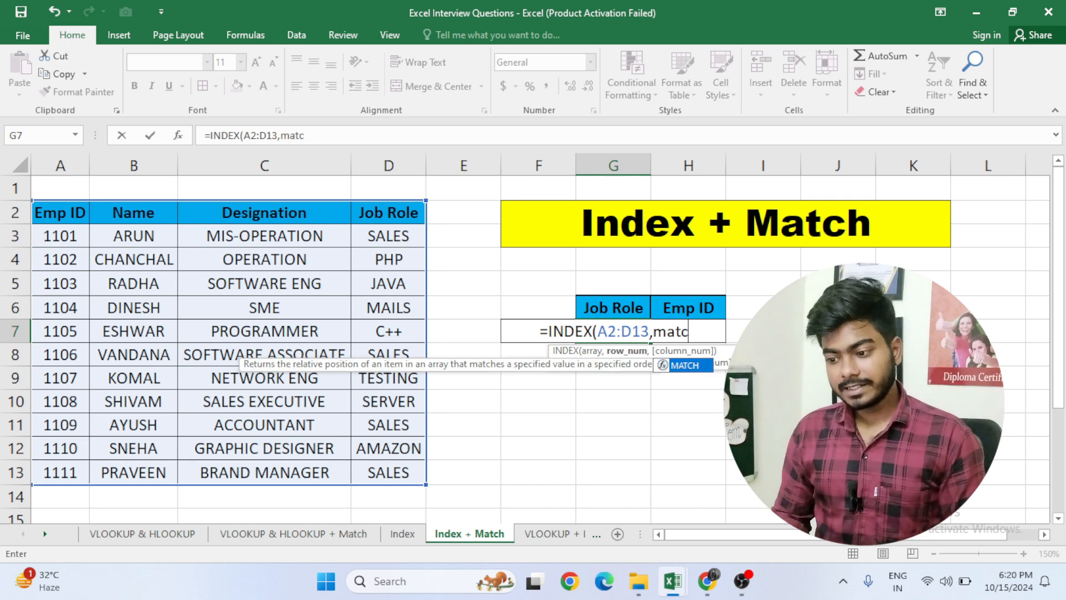
pyautogui.press('Tab')
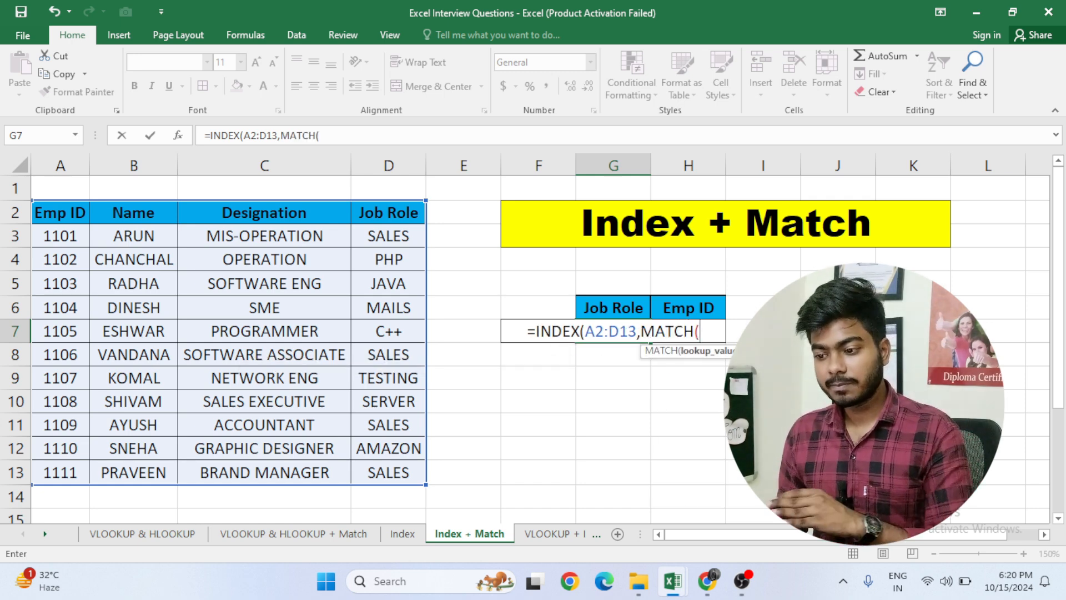
pyautogui.press('Left')
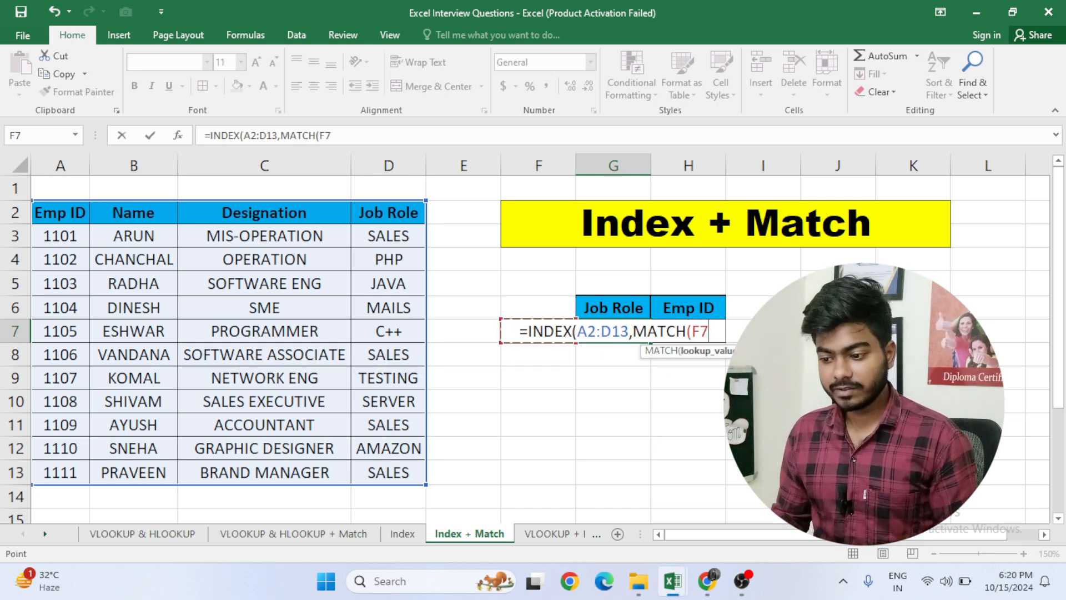
pyautogui.write(',')
pyautogui.press('Left')
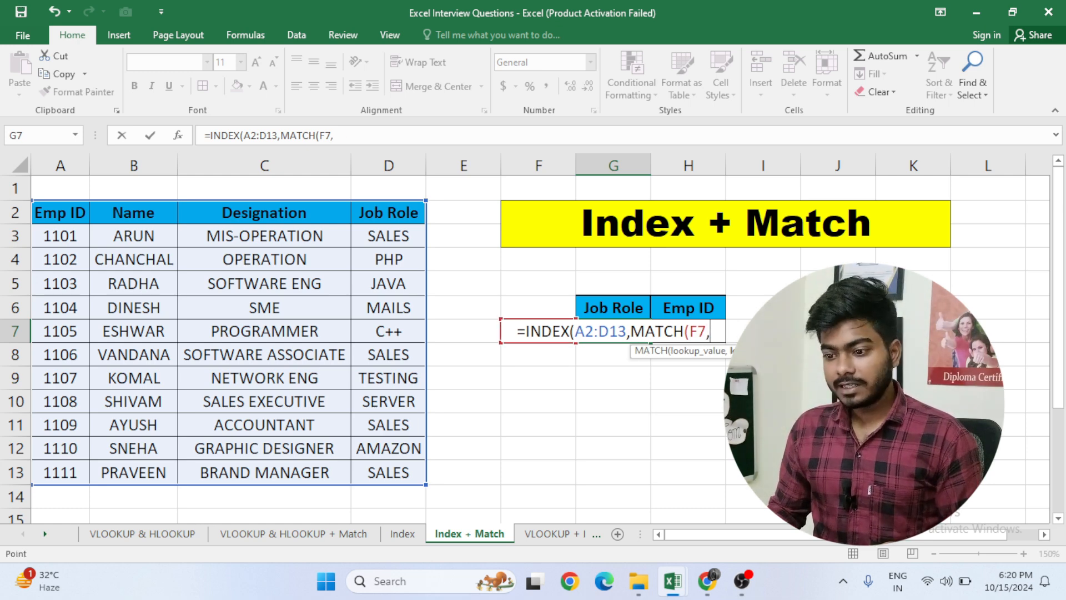
pyautogui.press('Left')
pyautogui.press('Left')
pyautogui.press('Left')
pyautogui.press('Up')
pyautogui.press('Up')
pyautogui.press('Up')
pyautogui.press('Up')
pyautogui.press('Left')
pyautogui.press('Up')
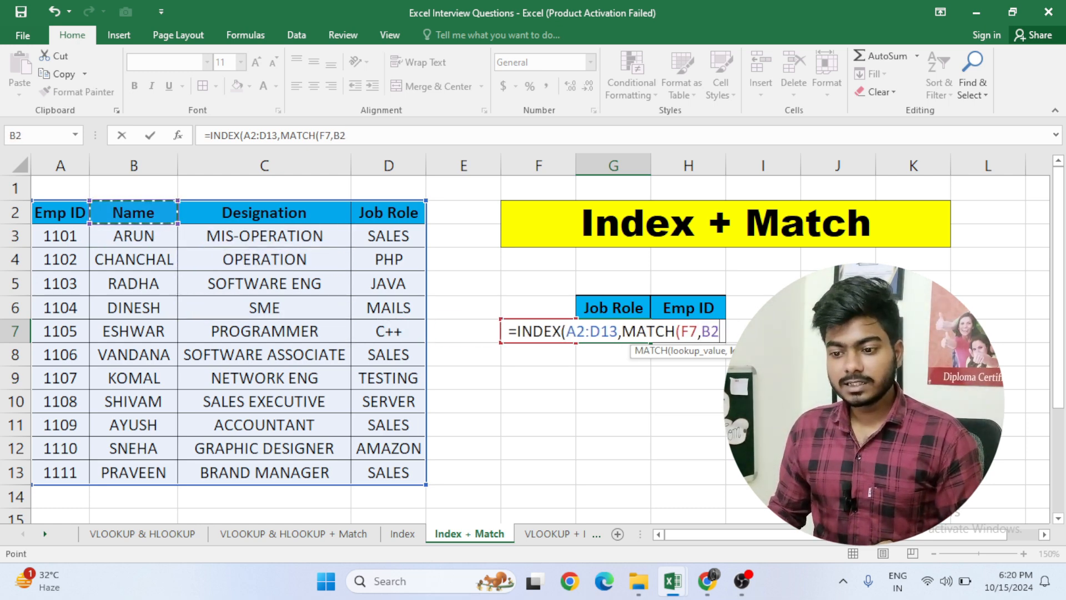
pyautogui.hotkey('ctrl', 'shift', 'Down')
pyautogui.write(',0)')
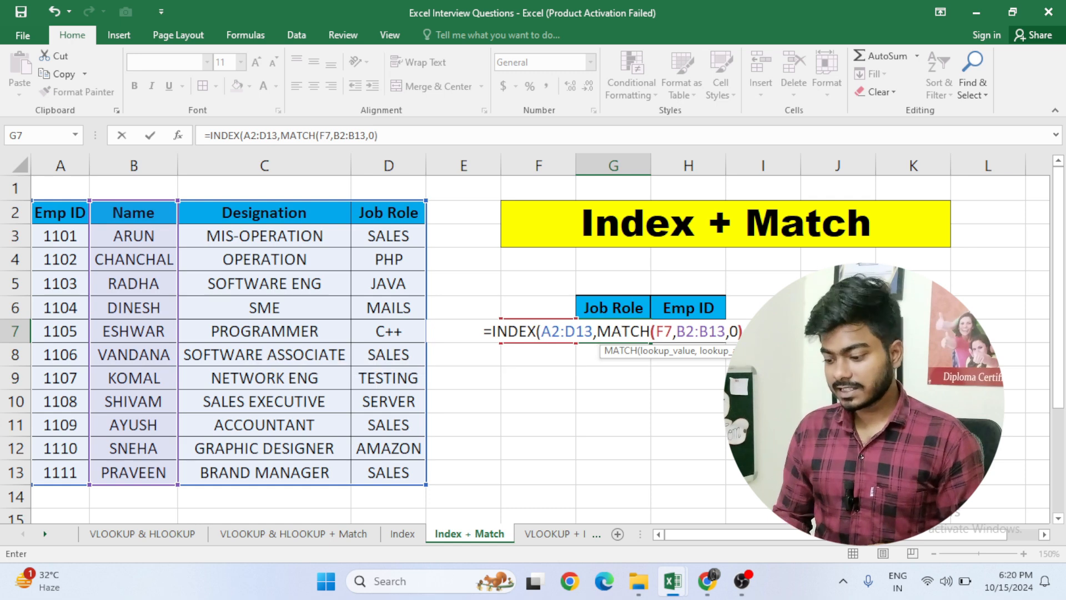
# - Nest a second MATCH as the column number, looking up G6 in the header row A2:D2 with match type 0, and complete the formula in G7
pyautogui.write(',matc')
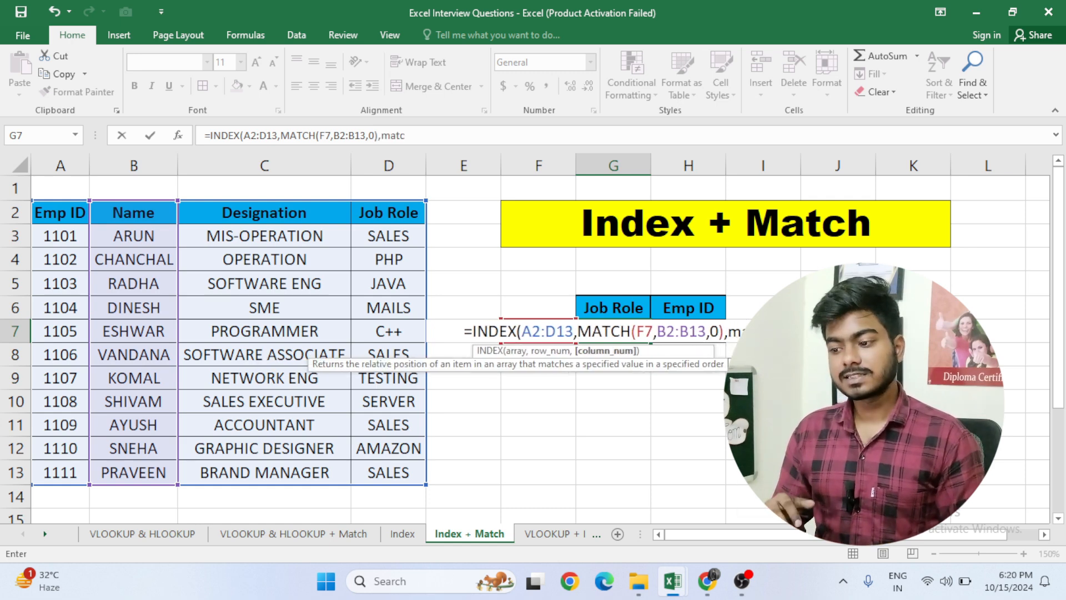
pyautogui.press('Tab')
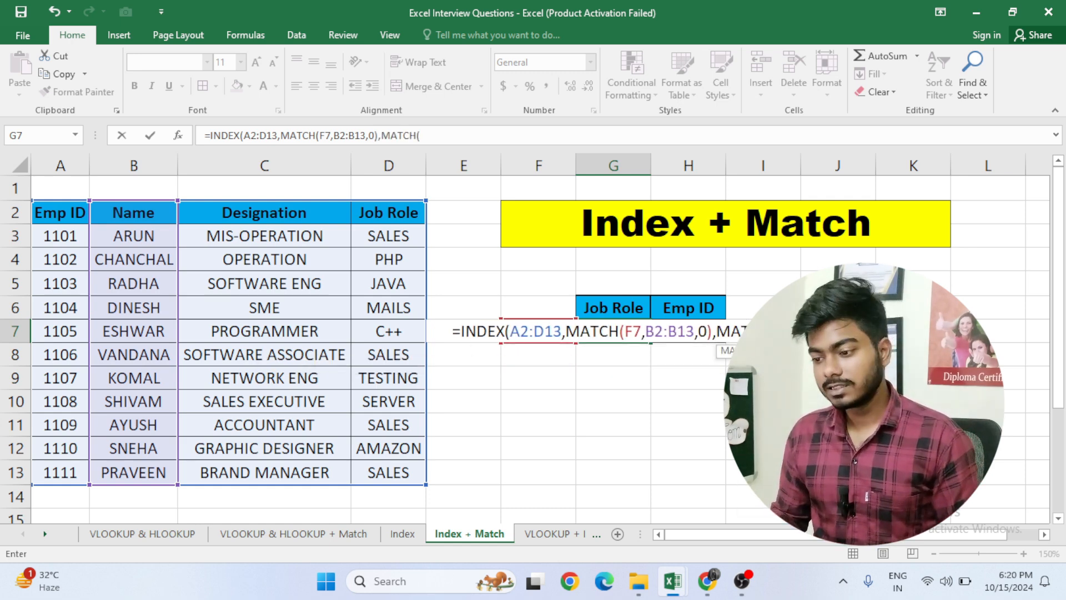
pyautogui.press('Up')
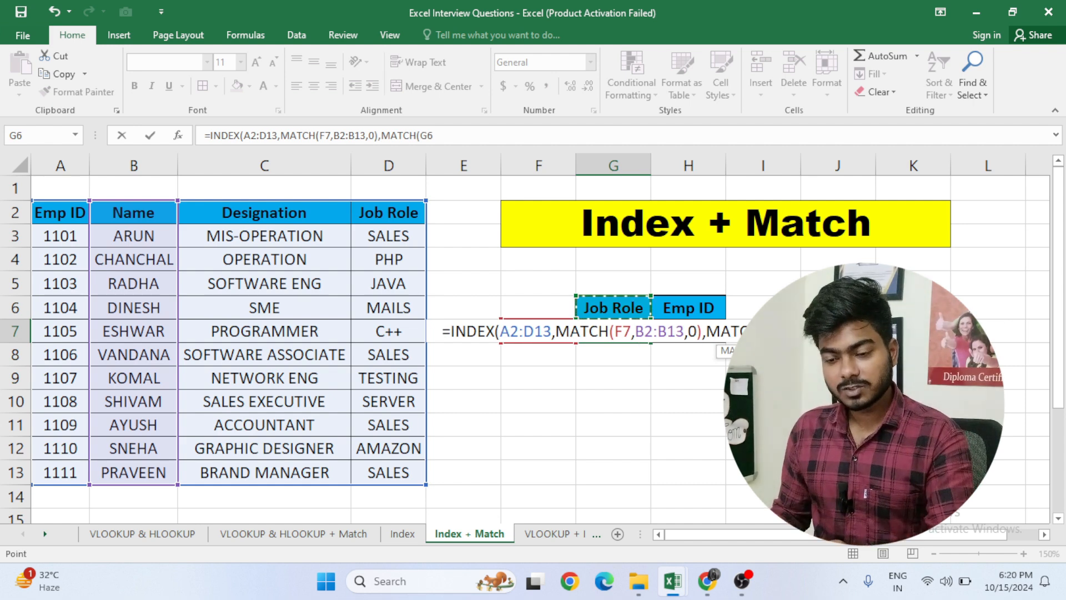
pyautogui.write(',')
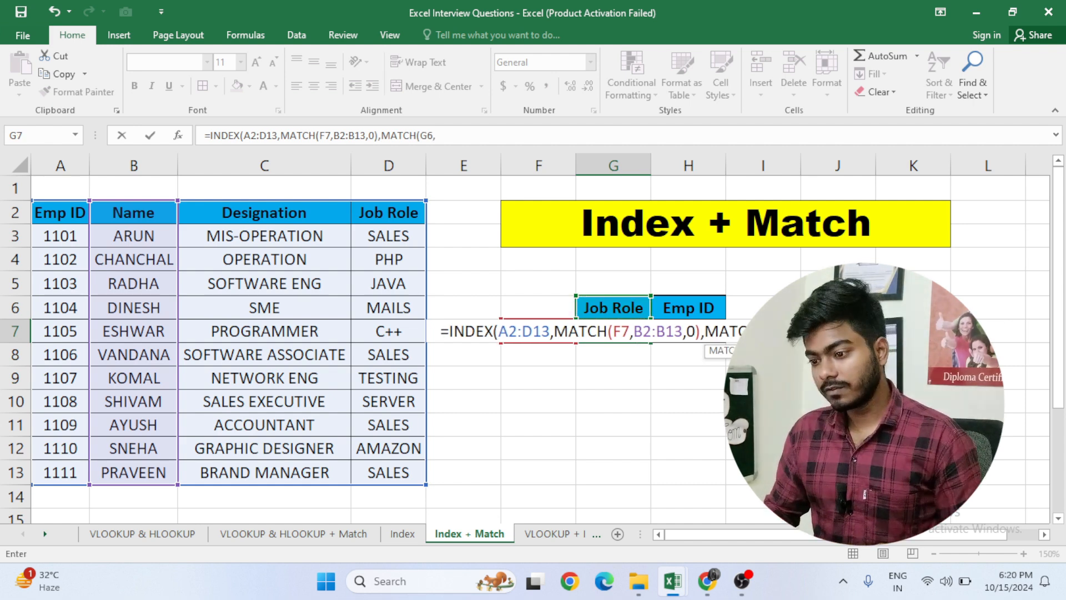
pyautogui.press('Up')
pyautogui.hotkey('ctrl', 'Left')
pyautogui.hotkey('ctrl', 'Left')
pyautogui.hotkey('ctrl', 'Up')
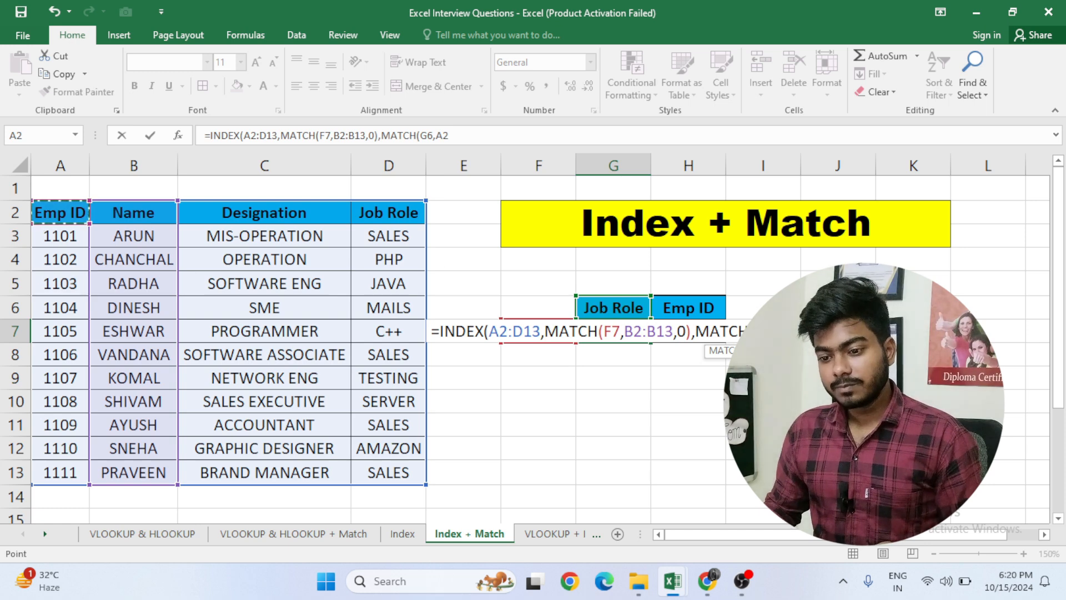
pyautogui.hotkey('ctrl', 'shift', 'Right')
pyautogui.write(',0')
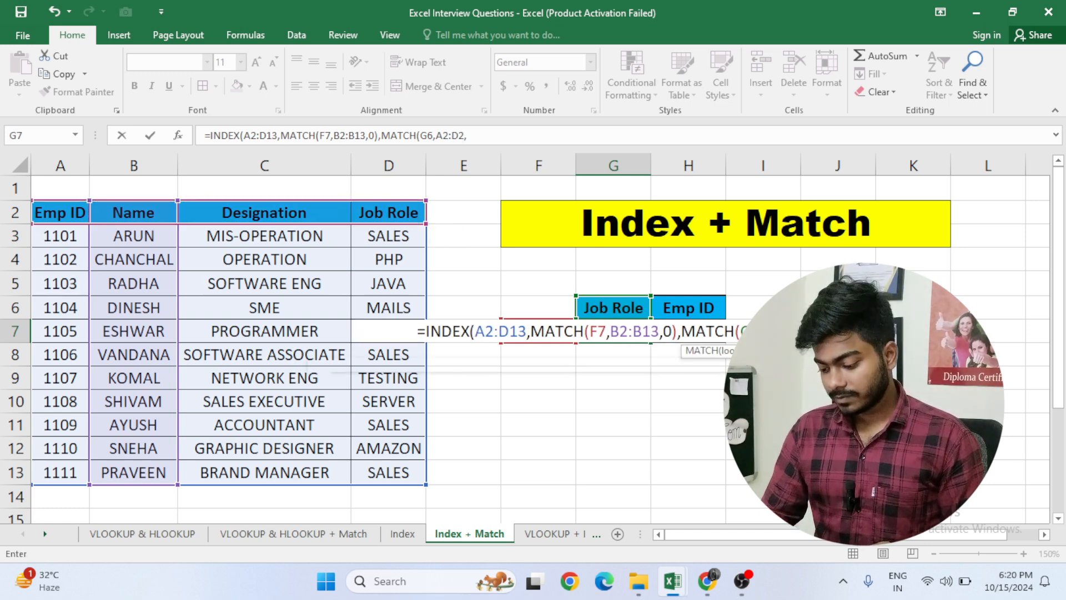
pyautogui.write('))')
pyautogui.press('Return')
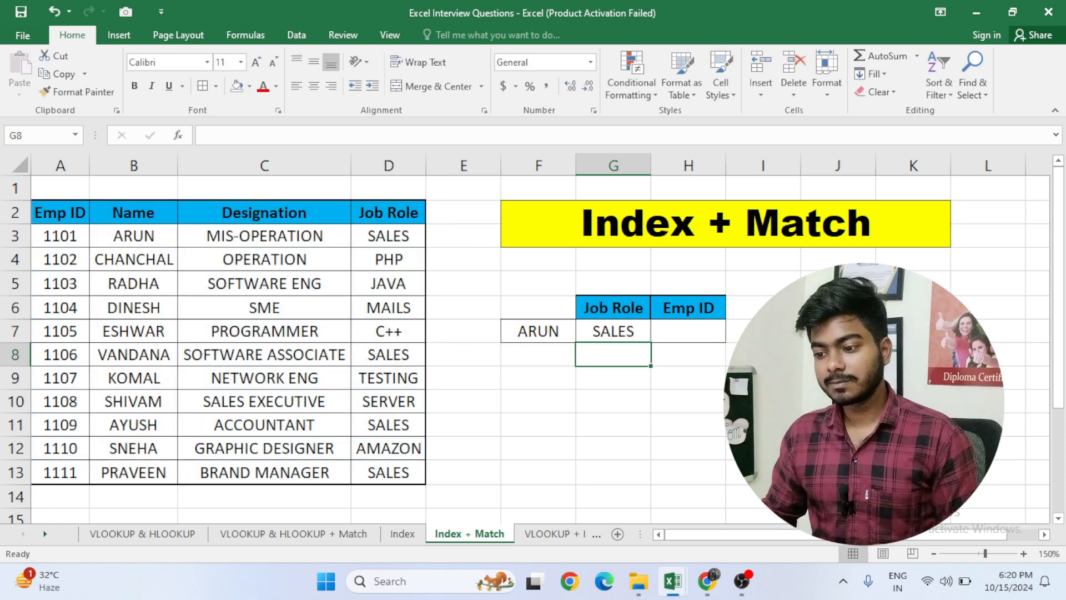
pyautogui.press('Up')
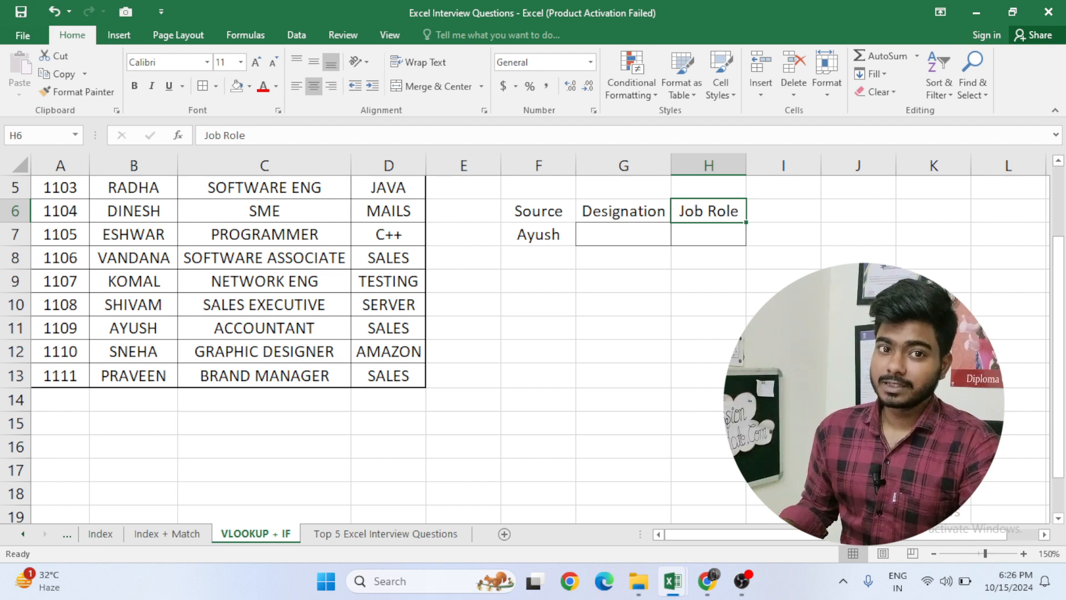
# - Examine the employee table and the Source, Designation and Job Role lookup block on the VLOOKUP + IF sheet
pyautogui.press('Up')
pyautogui.press('Up')
pyautogui.press('Up')
pyautogui.press('Up')
pyautogui.press('Up')
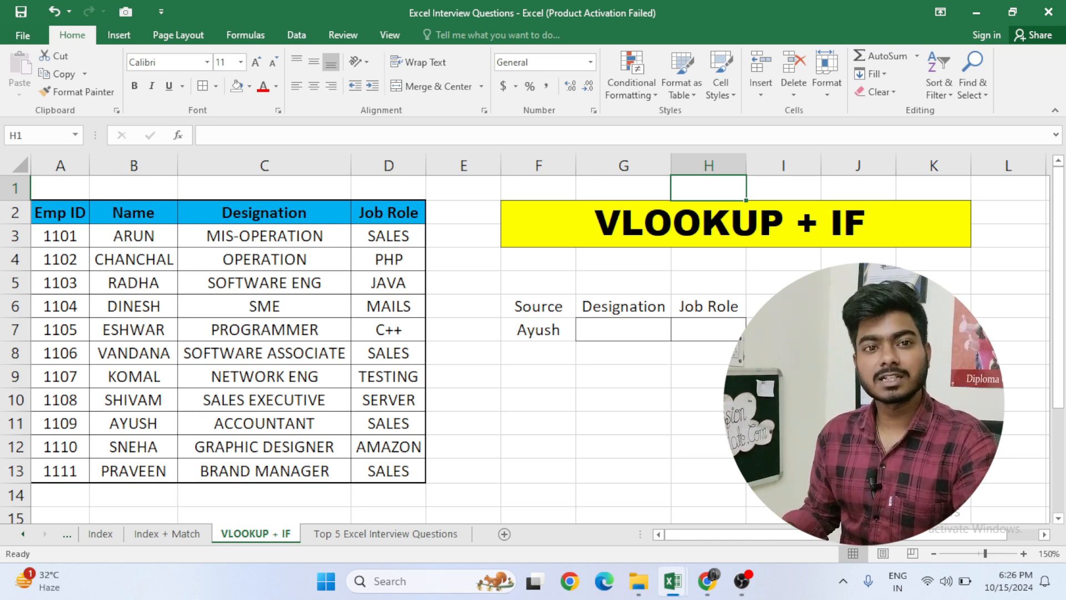
pyautogui.press('Down')
pyautogui.press('Down')
pyautogui.press('Down')
pyautogui.press('Down')
pyautogui.press('Down')
pyautogui.press('Down')
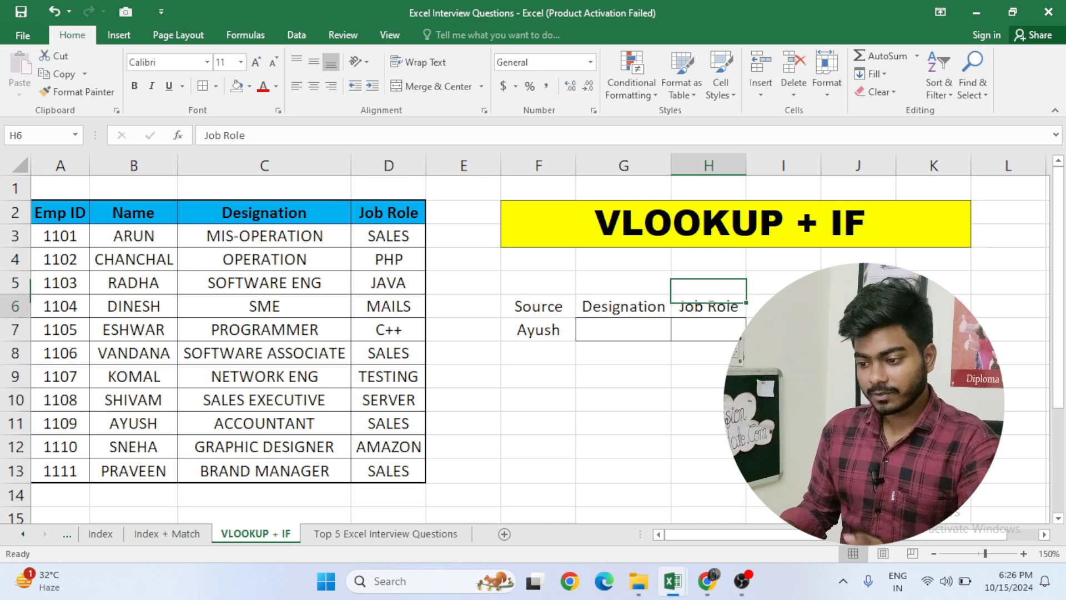
pyautogui.press('Left')
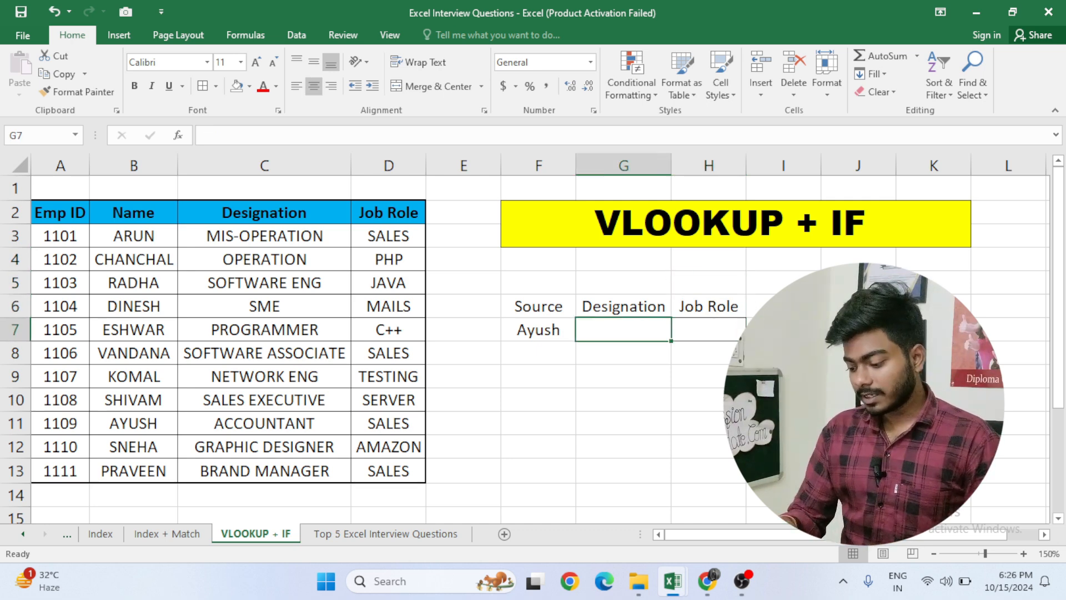
pyautogui.write('=')
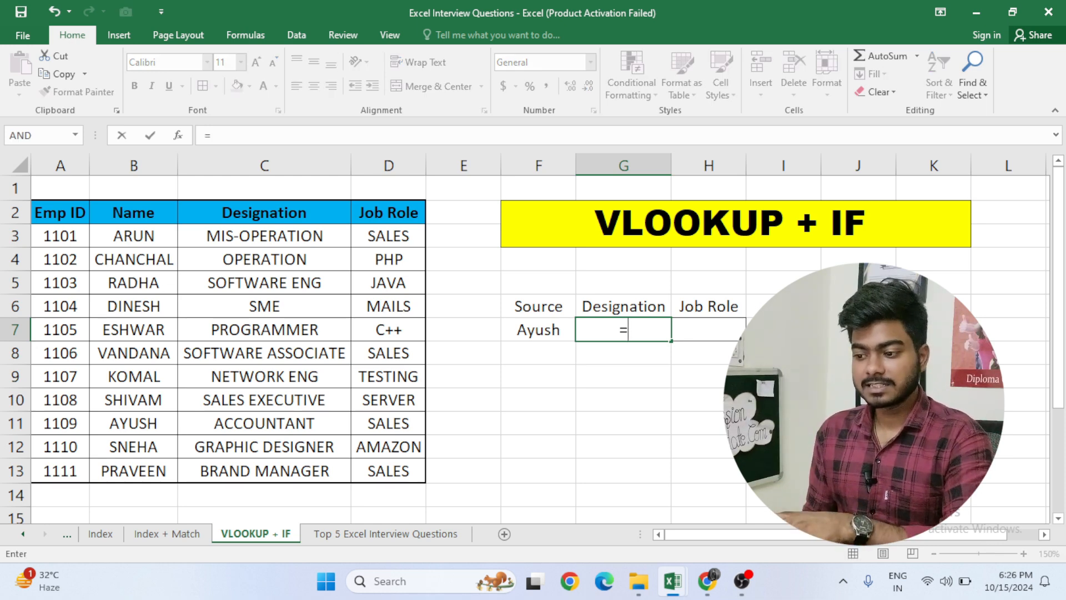
pyautogui.press('BackSpace')
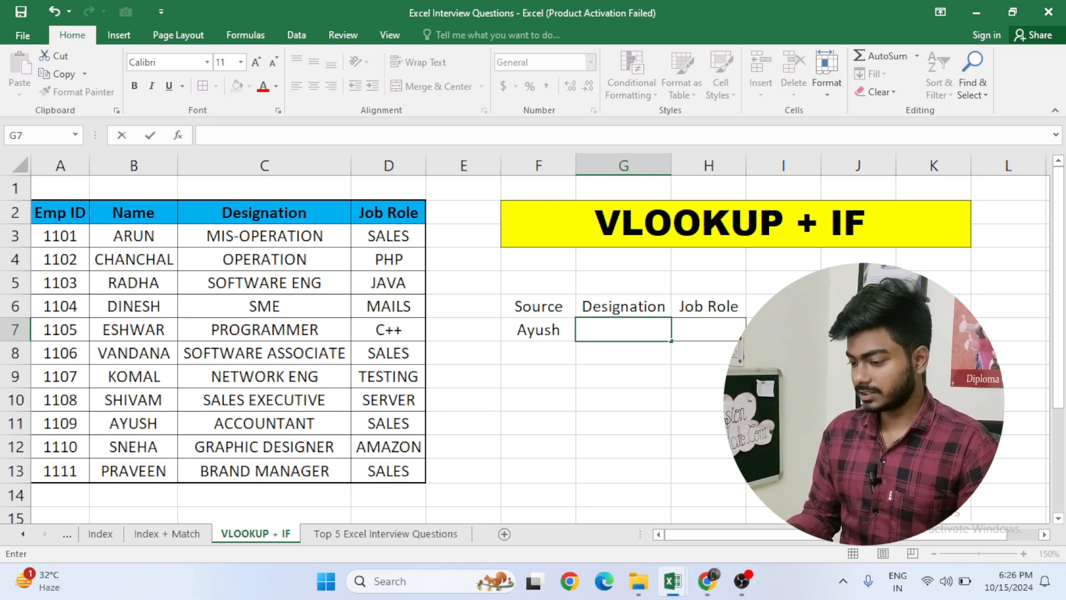
pyautogui.press('Left')
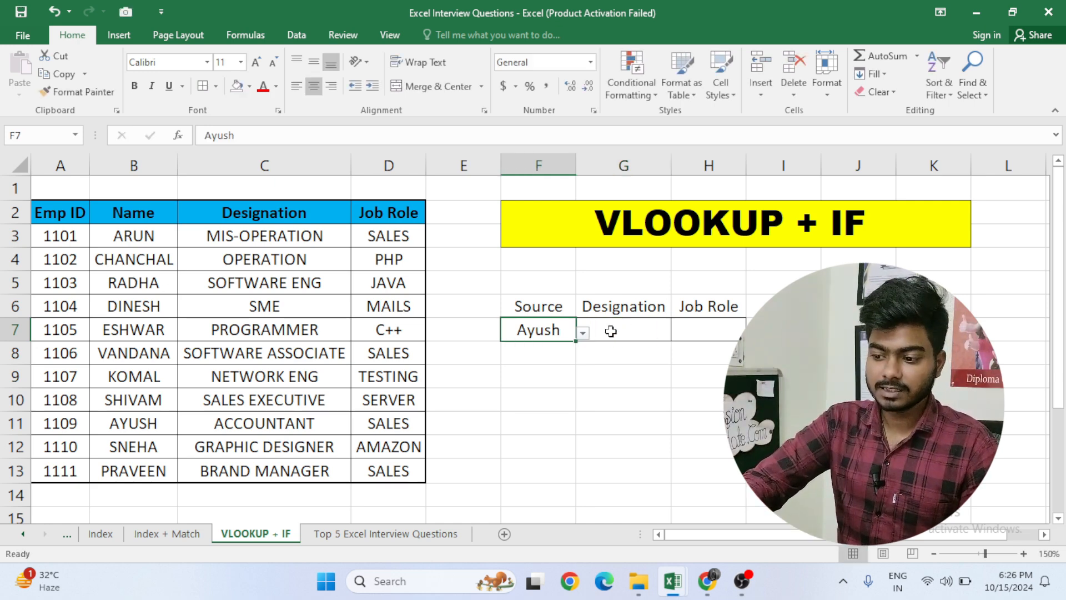
# - Switch the Source in F7 to the employee ID from A7, and finally to the employee name from B12
pyautogui.click(582, 332)
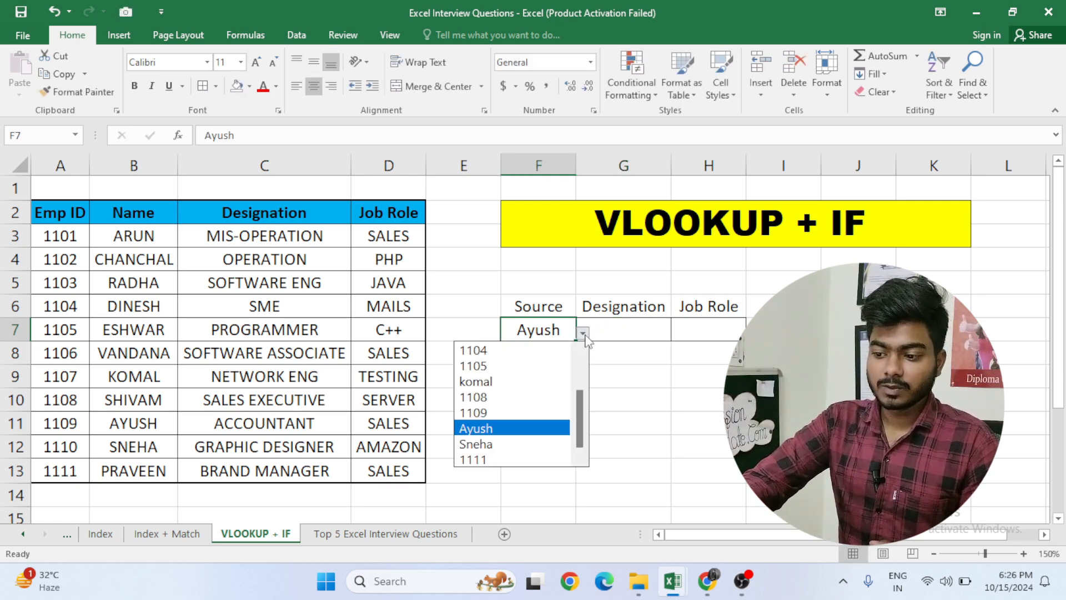
pyautogui.click(504, 365)
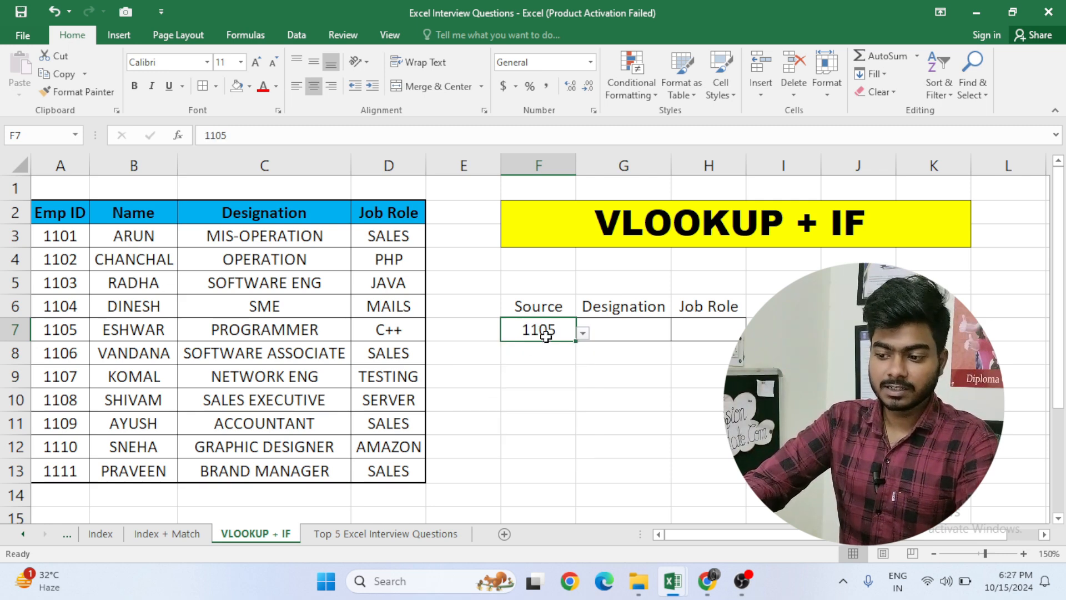
pyautogui.click(582, 332)
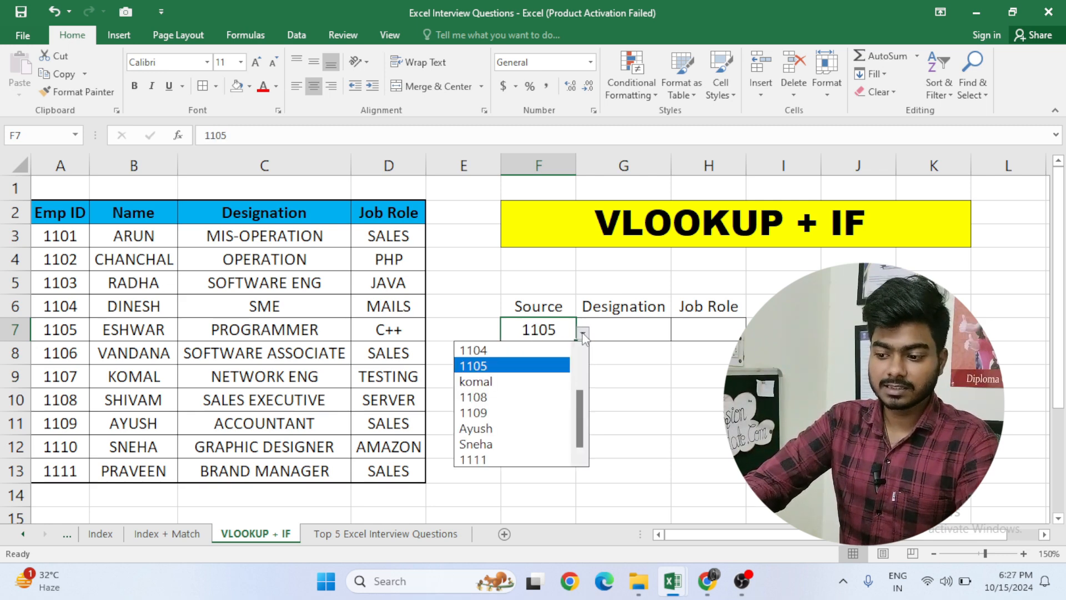
pyautogui.click(509, 445)
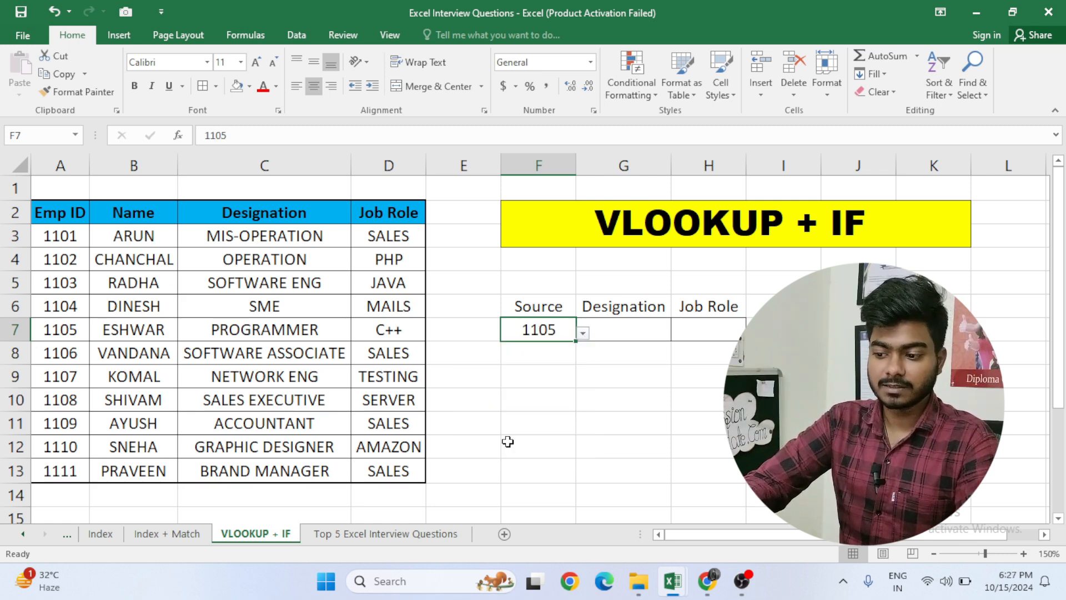
# - Start an IF formula in G7 with ISNUMBER(F7) as the logical test
pyautogui.click(620, 323)
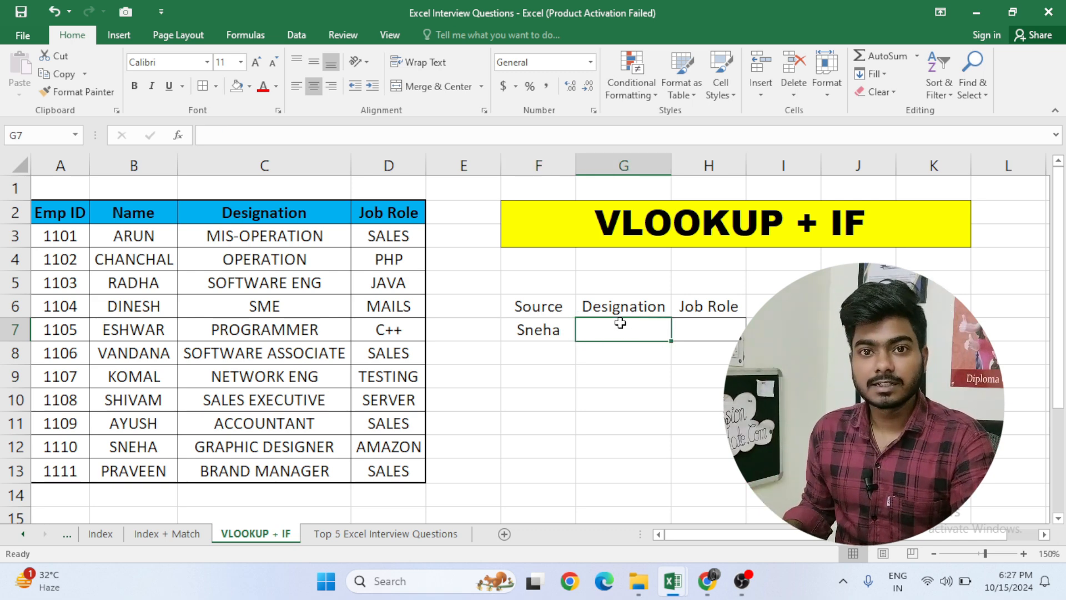
pyautogui.write('=')
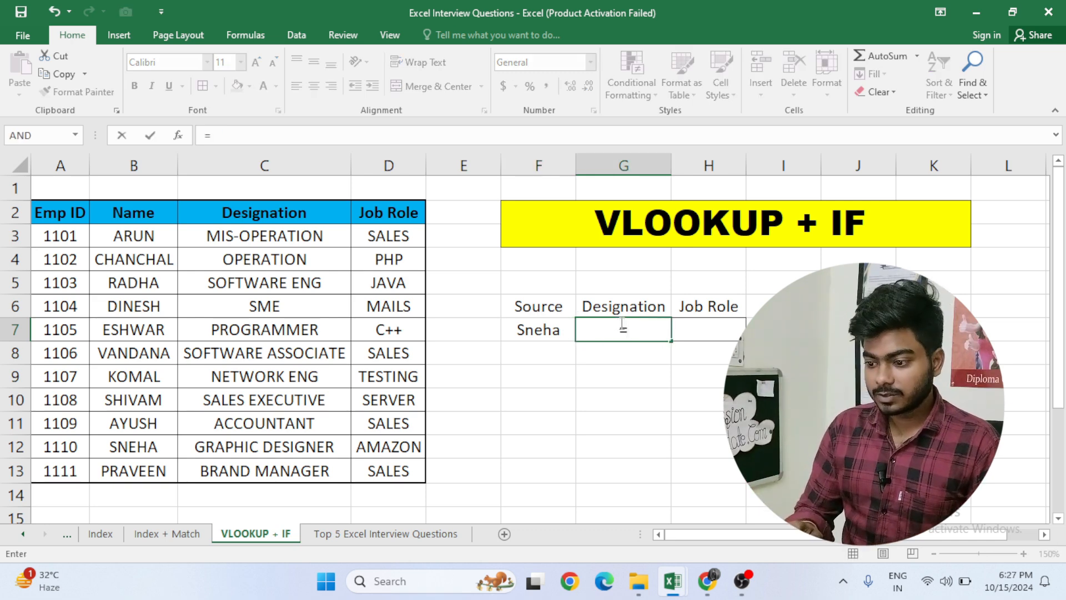
pyautogui.write('if(')
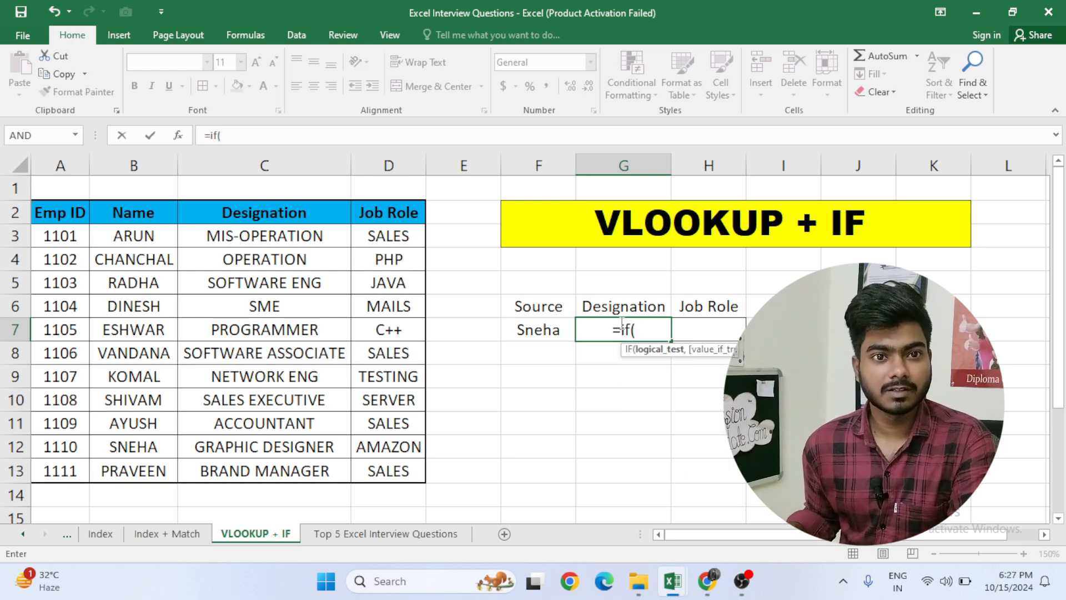
pyautogui.write('isnumber')
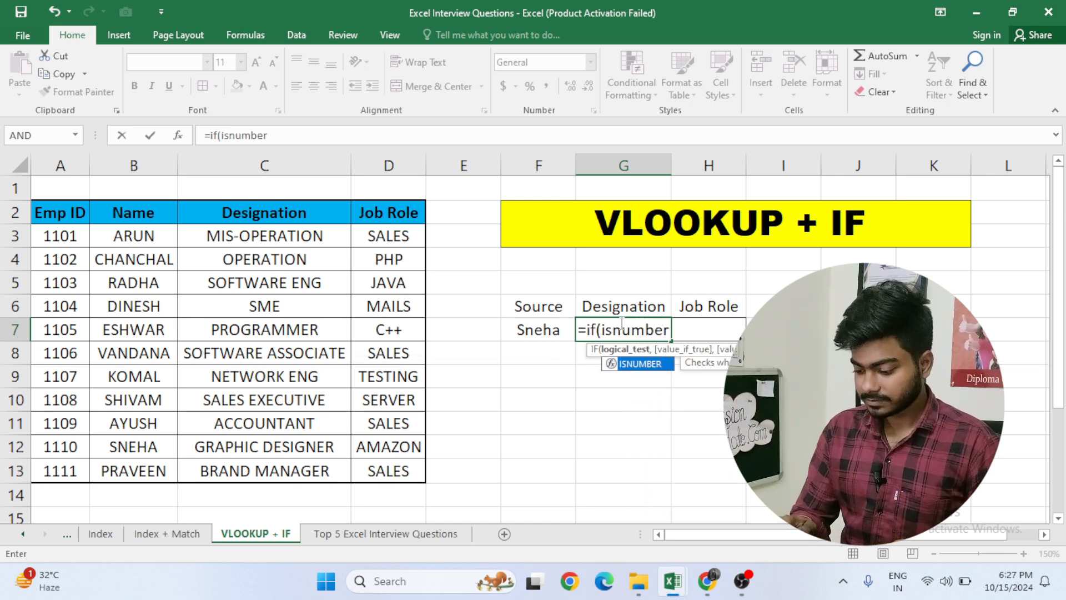
pyautogui.write('(')
pyautogui.press('Left')
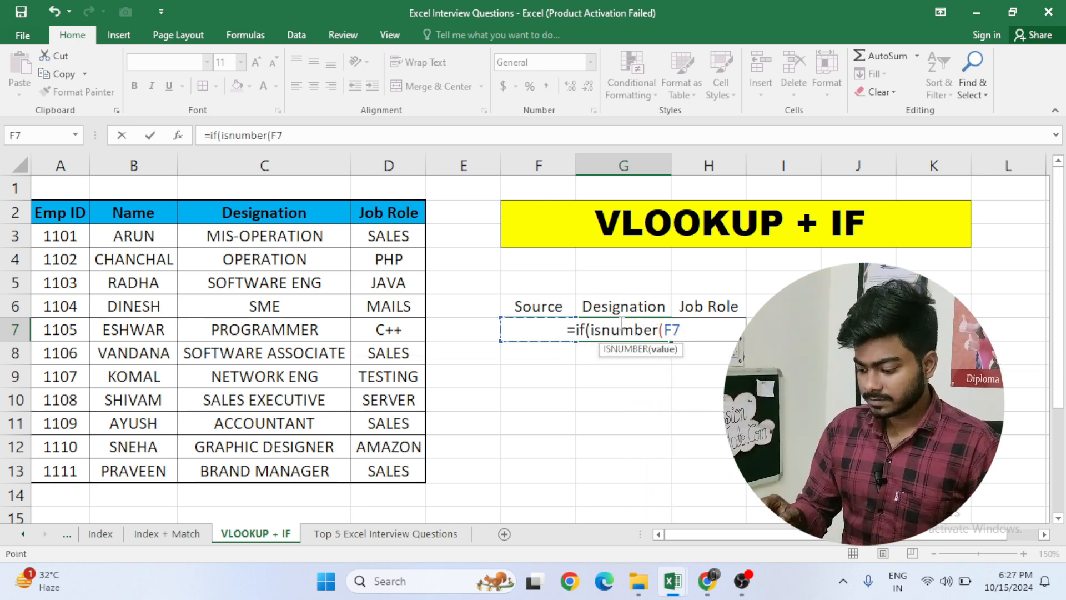
pyautogui.write('),')
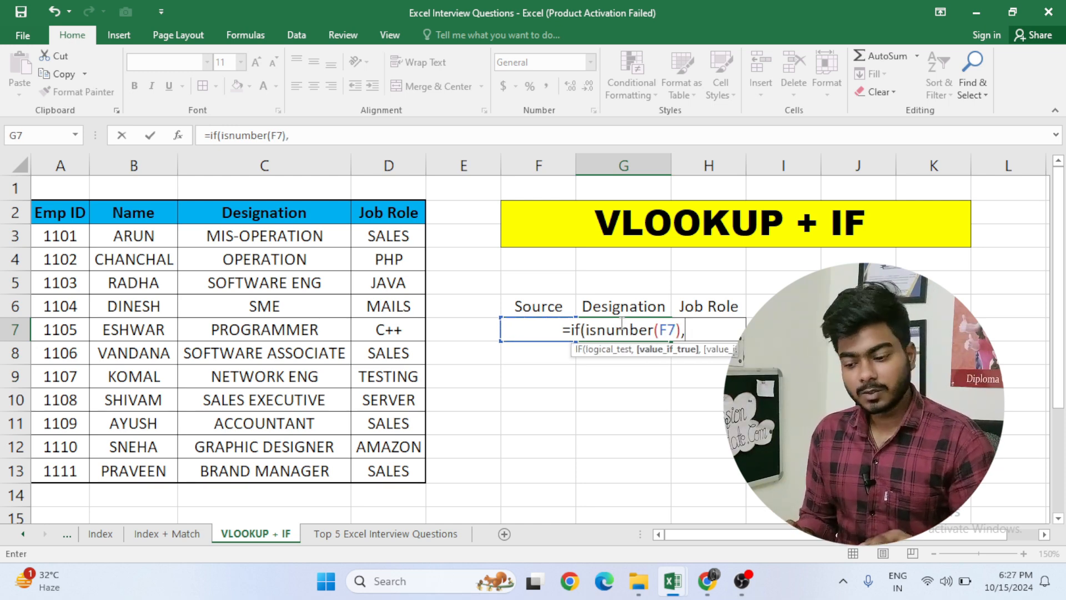
# - Add a VLOOKUP as the value if true, looking up F7 in A2:D13 with column index 3 and exact match 0
pyautogui.write('vloo')
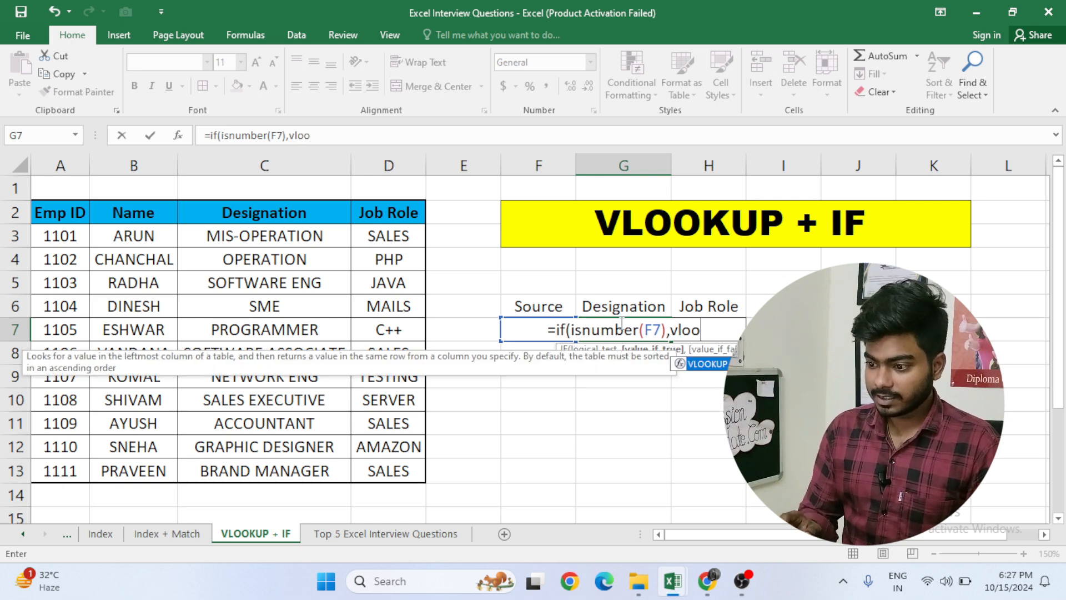
pyautogui.press('Tab')
pyautogui.press('Left')
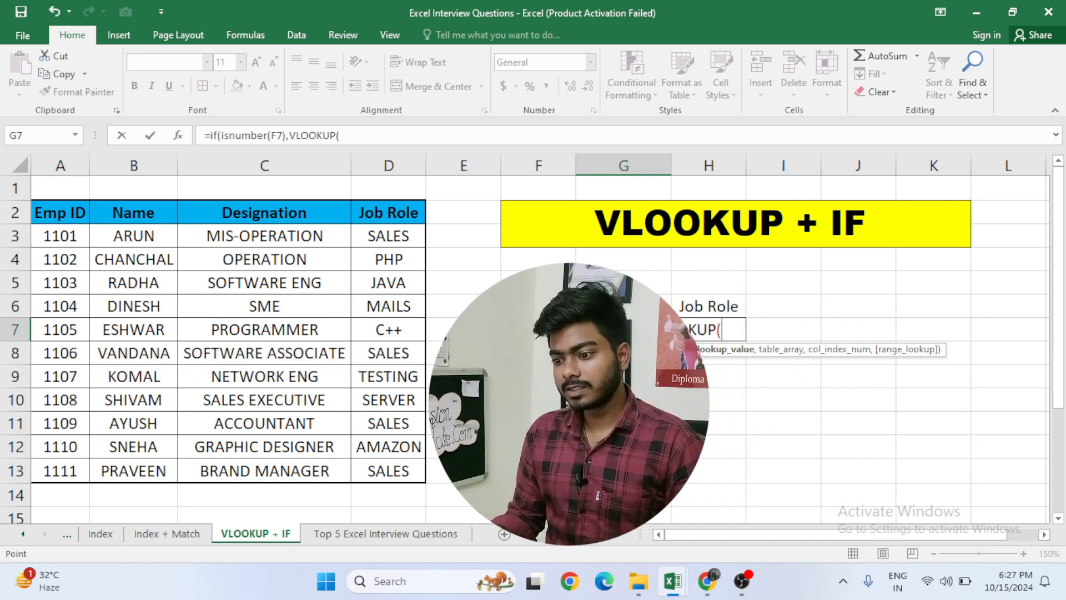
pyautogui.write(',')
pyautogui.press('Left')
pyautogui.press('Left')
pyautogui.press('Left')
pyautogui.press('Left')
pyautogui.press('Left')
pyautogui.press('Left')
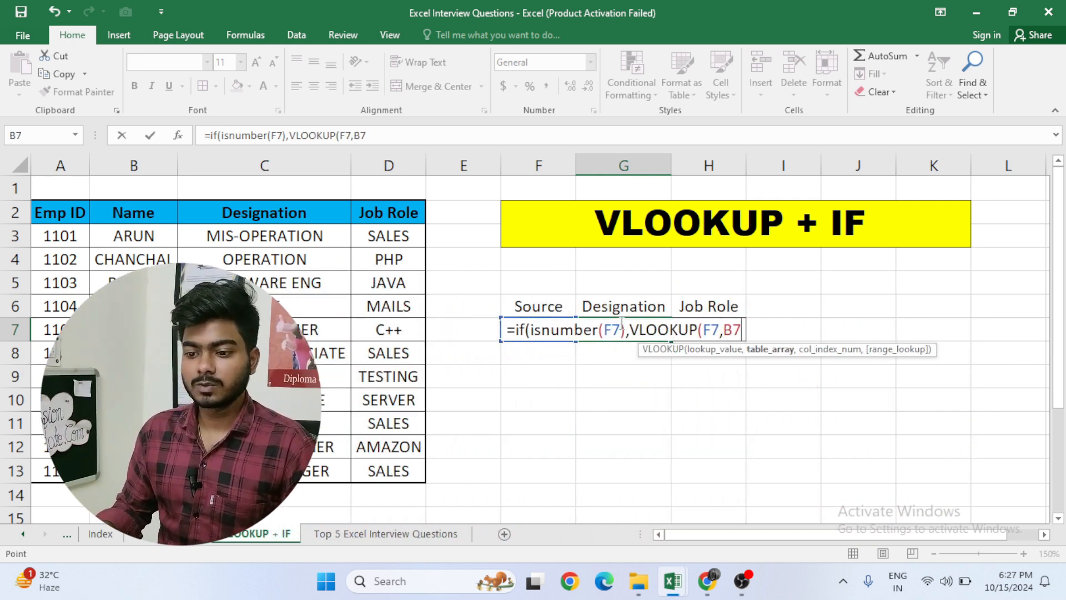
pyautogui.press('Up')
pyautogui.press('Up')
pyautogui.press('Up')
pyautogui.press('Up')
pyautogui.press('Up')
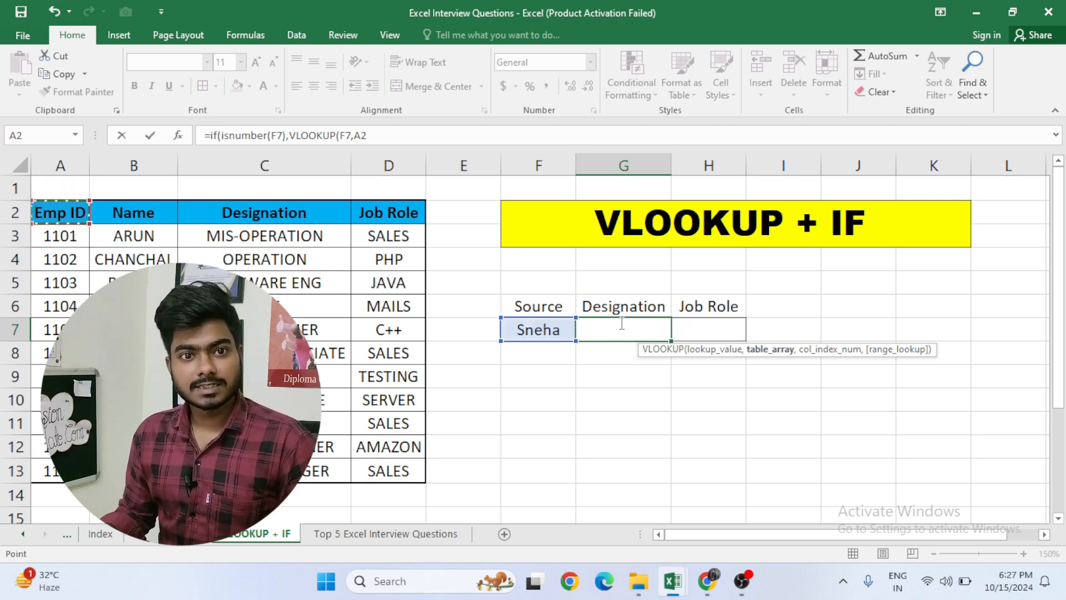
pyautogui.hotkey('ctrl', 'shift', 'Down')
pyautogui.hotkey('ctrl', 'shift', 'Right')
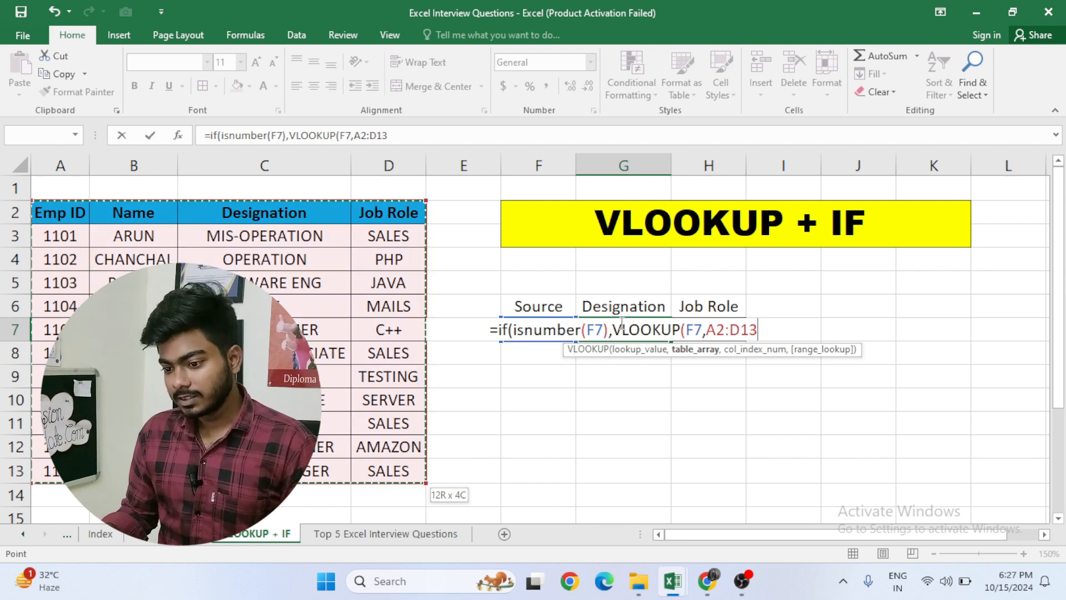
pyautogui.write('m')
pyautogui.press('BackSpace')
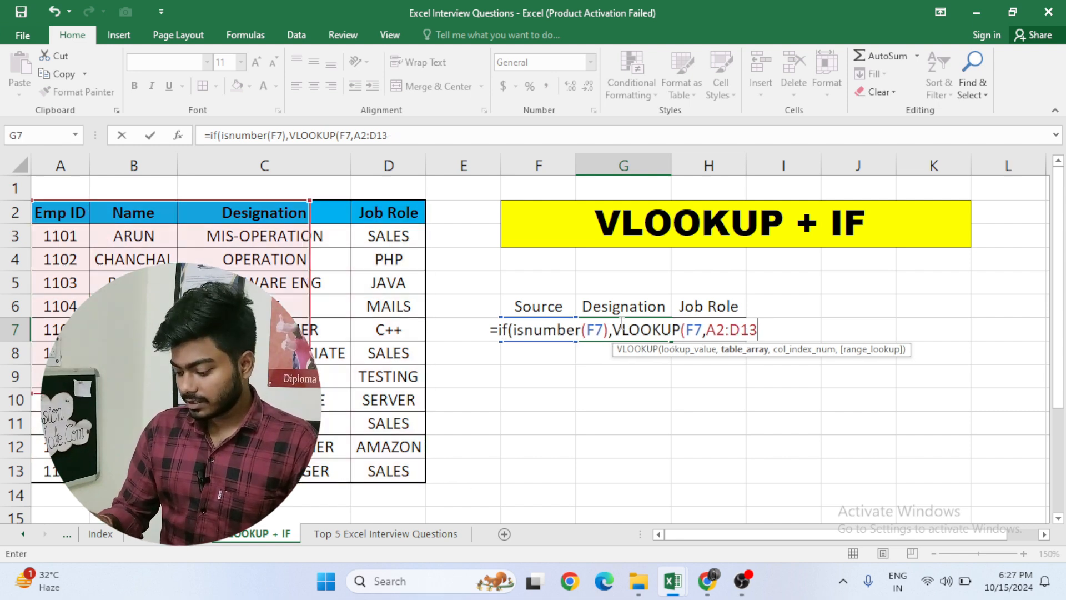
pyautogui.write(',')
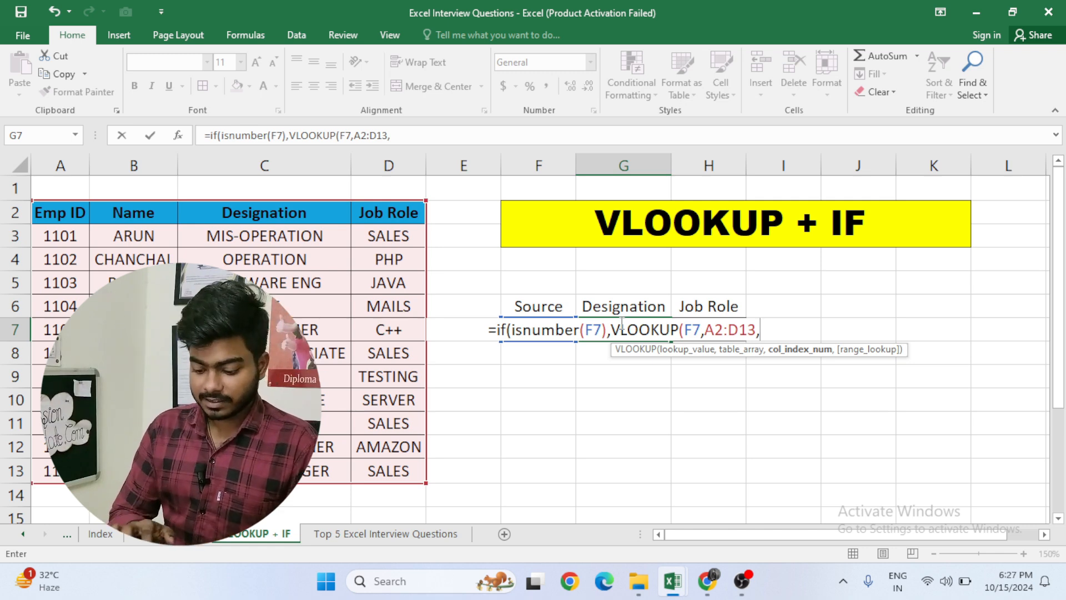
pyautogui.write('3,0)')
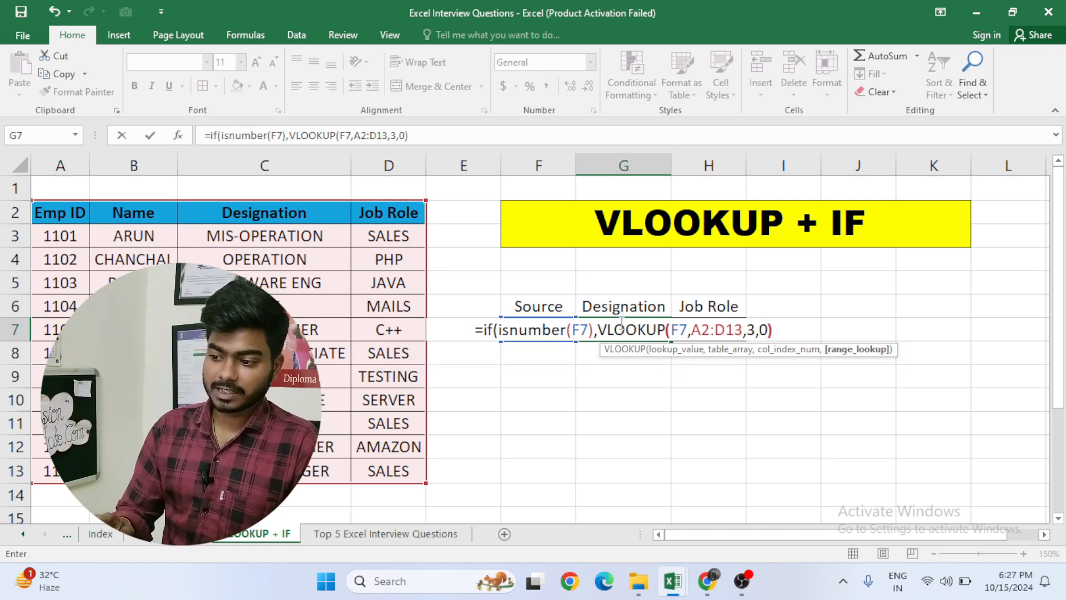
# - Add a VLOOKUP as the value if false, looking up F7 in B2:D13 with column index 2 and match 0, and complete the formula
pyautogui.write(',vl')
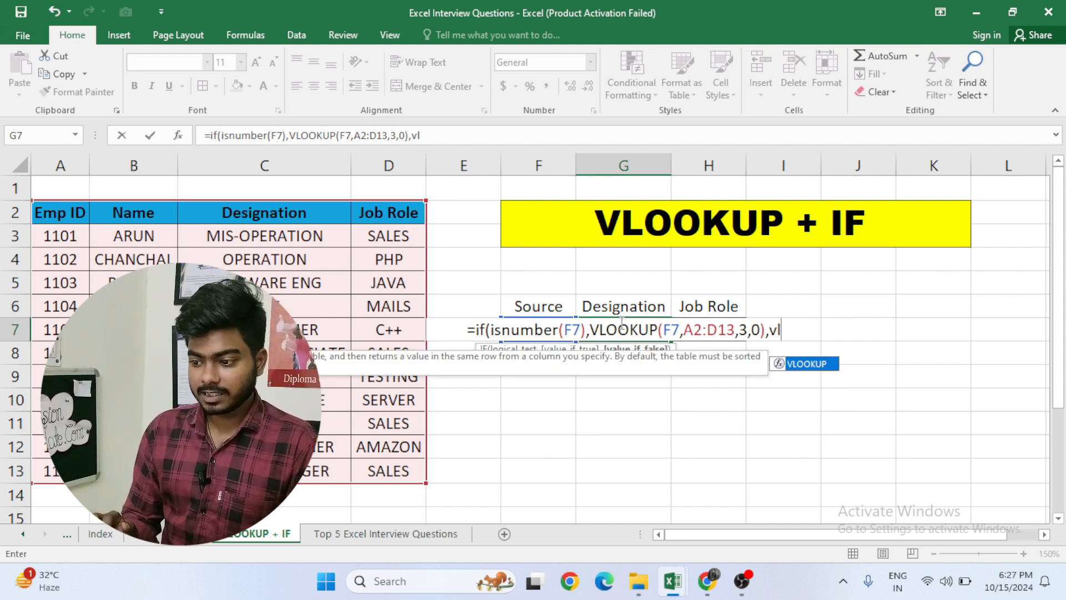
pyautogui.press('Tab')
pyautogui.press('Left')
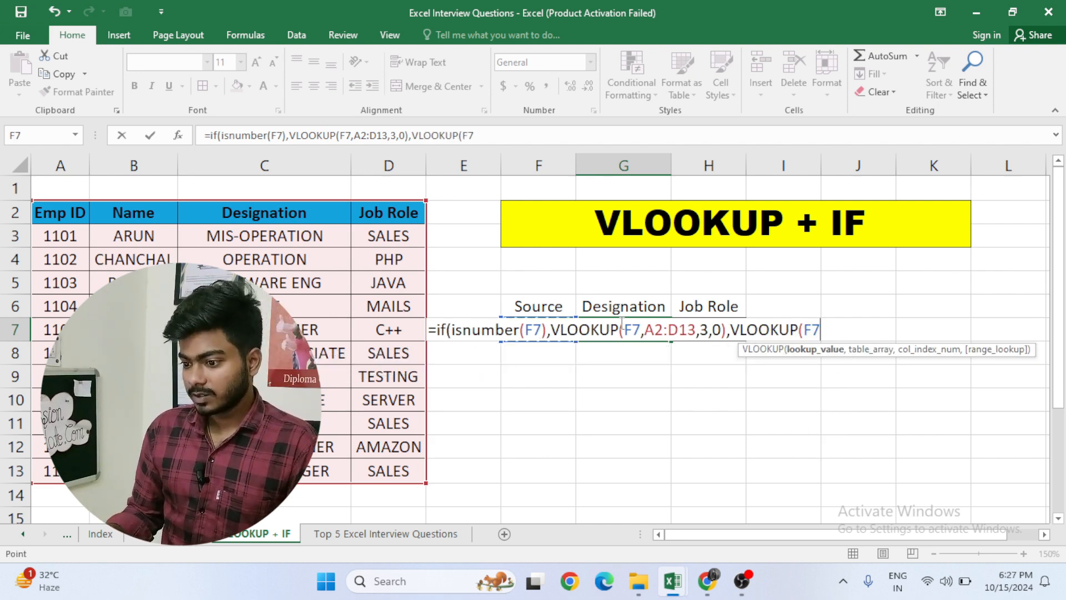
pyautogui.write(',')
pyautogui.press('Left')
pyautogui.press('Left')
pyautogui.press('Left')
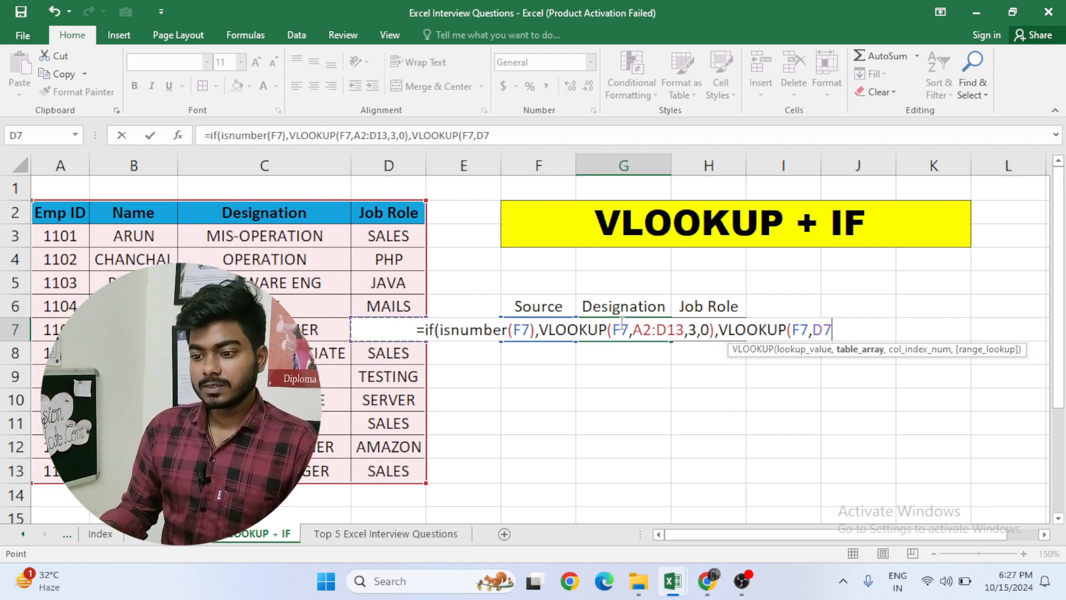
pyautogui.press('Left')
pyautogui.press('Up')
pyautogui.press('Up')
pyautogui.press('Up')
pyautogui.press('Up')
pyautogui.press('Up')
pyautogui.press('Left')
pyautogui.hotkey('ctrl', 'shift', 'Down')
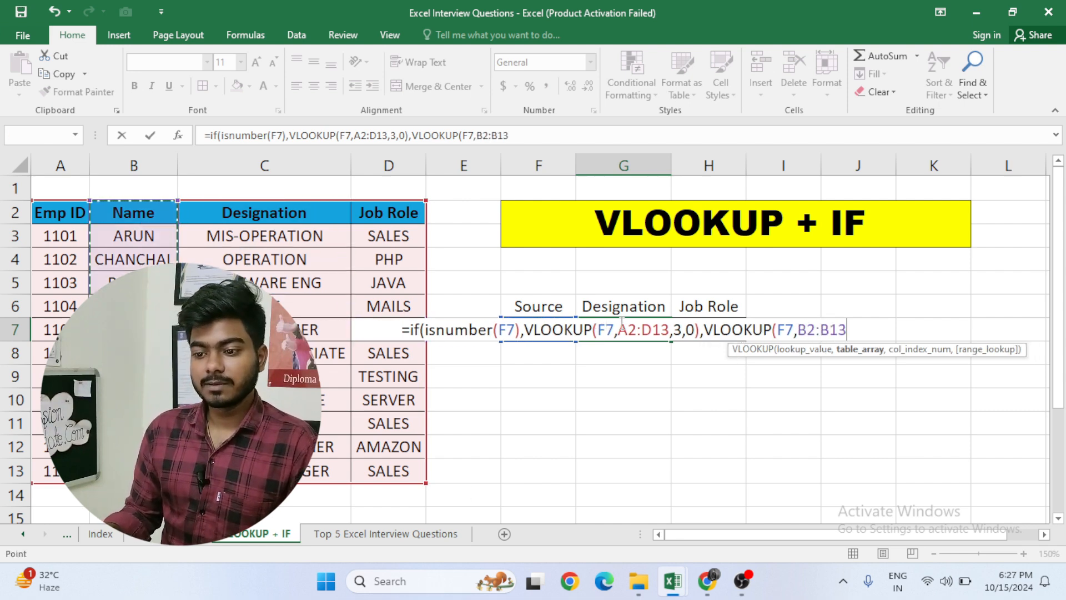
pyautogui.hotkey('ctrl', 'shift', 'Right')
pyautogui.write(',')
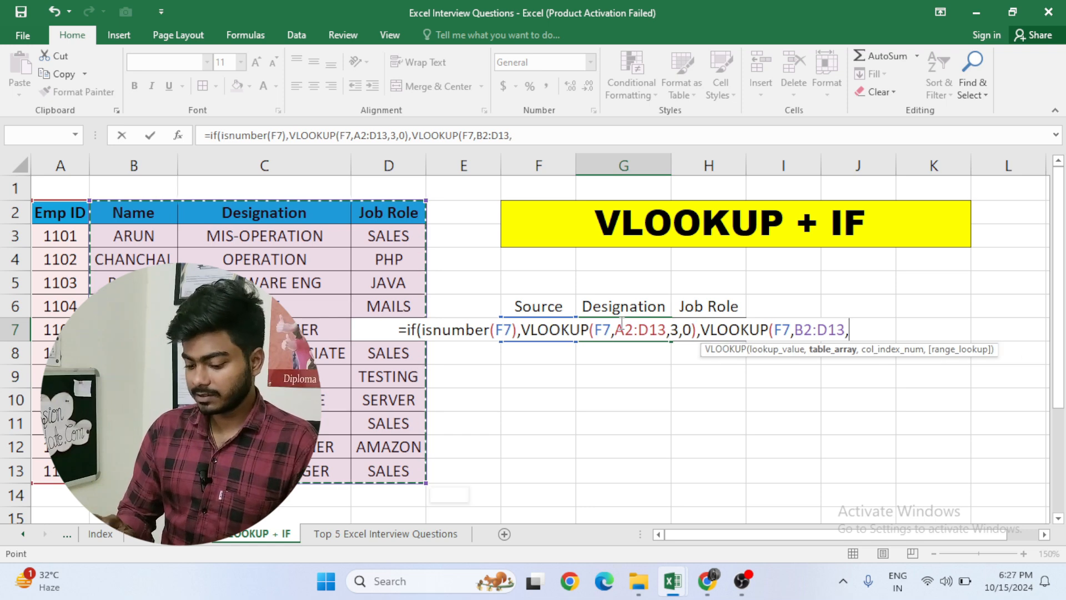
pyautogui.write('2')
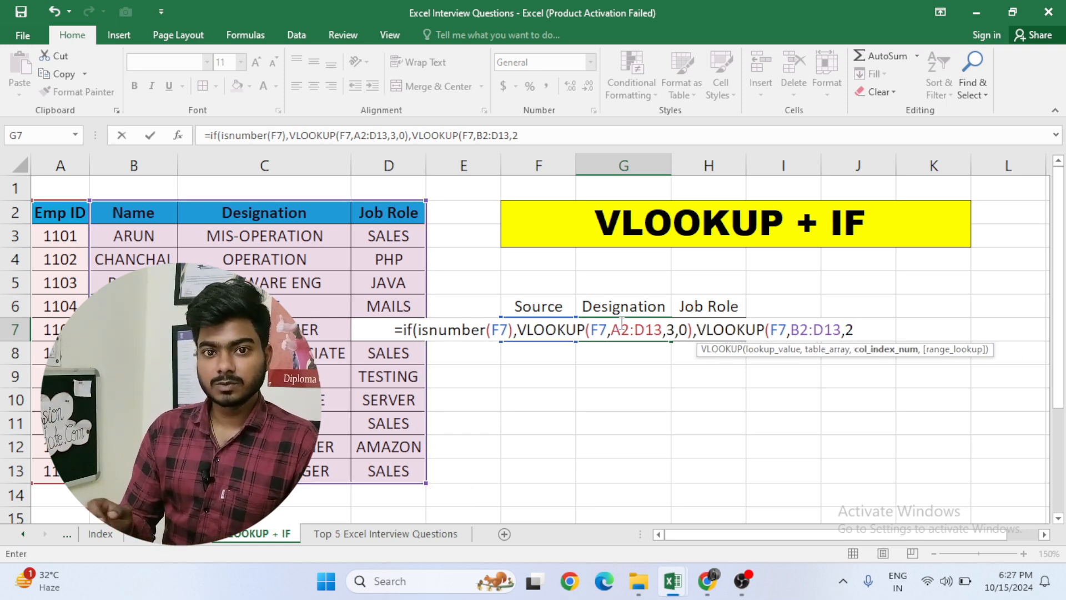
pyautogui.write(',0))')
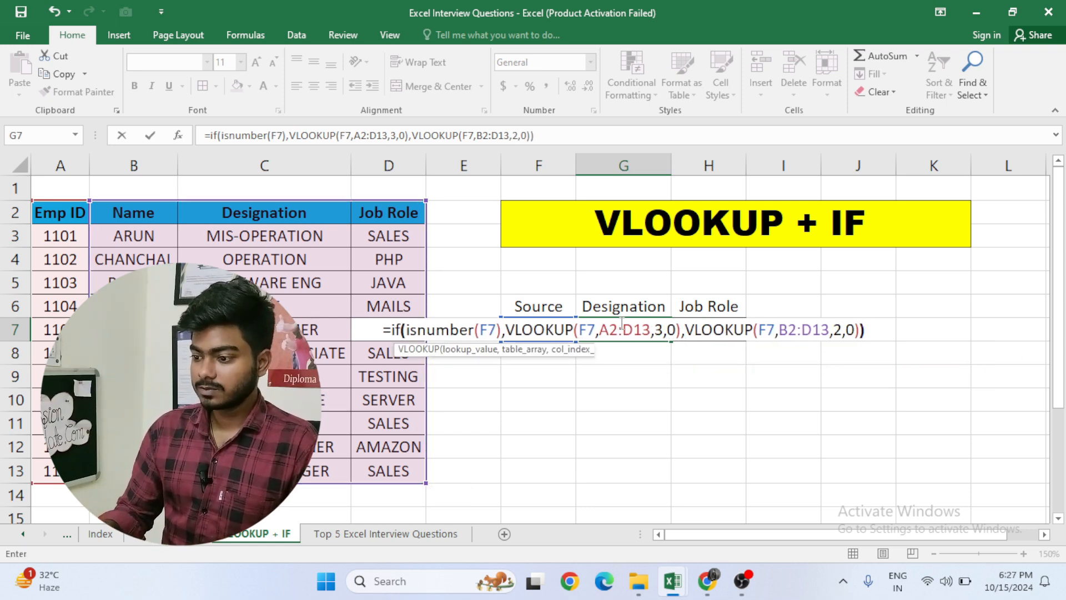
pyautogui.press('Return')
# - Autofit the width of column G to the Designation result
pyautogui.click(620, 322)
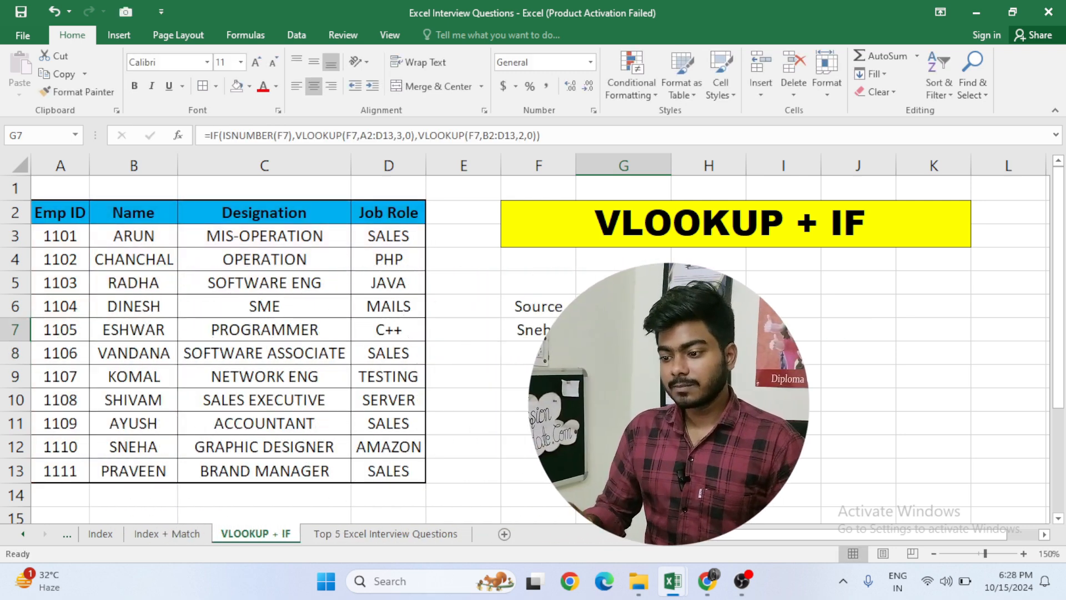
pyautogui.doubleClick(670, 165)
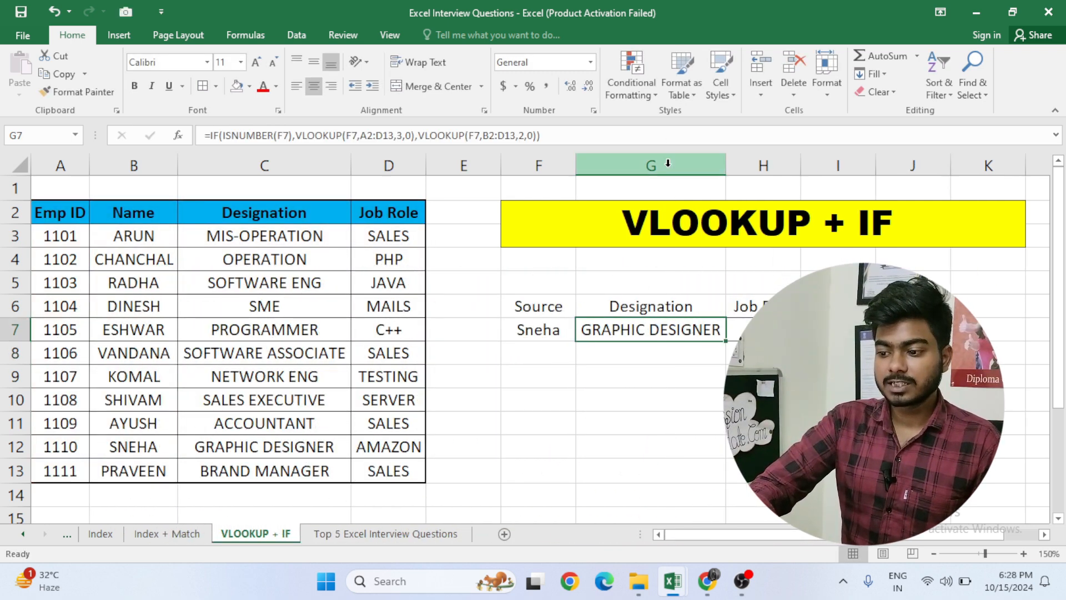
pyautogui.click(671, 353)
# - Test the formula by switching the Source in F7 to the employee ID from A7, and finally to the employee name from B11
pyautogui.click(544, 328)
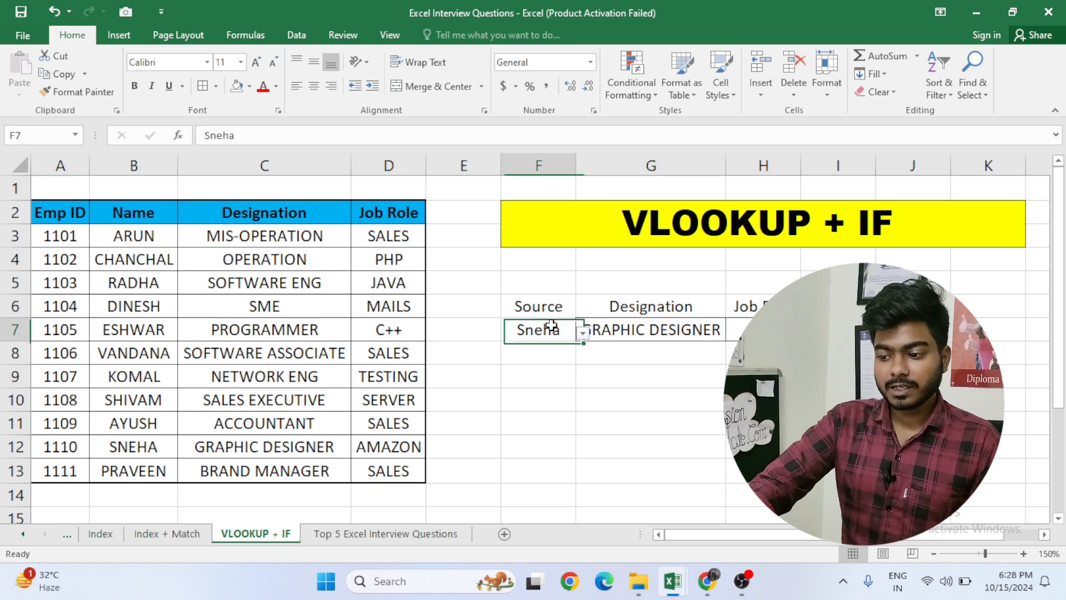
pyautogui.click(582, 328)
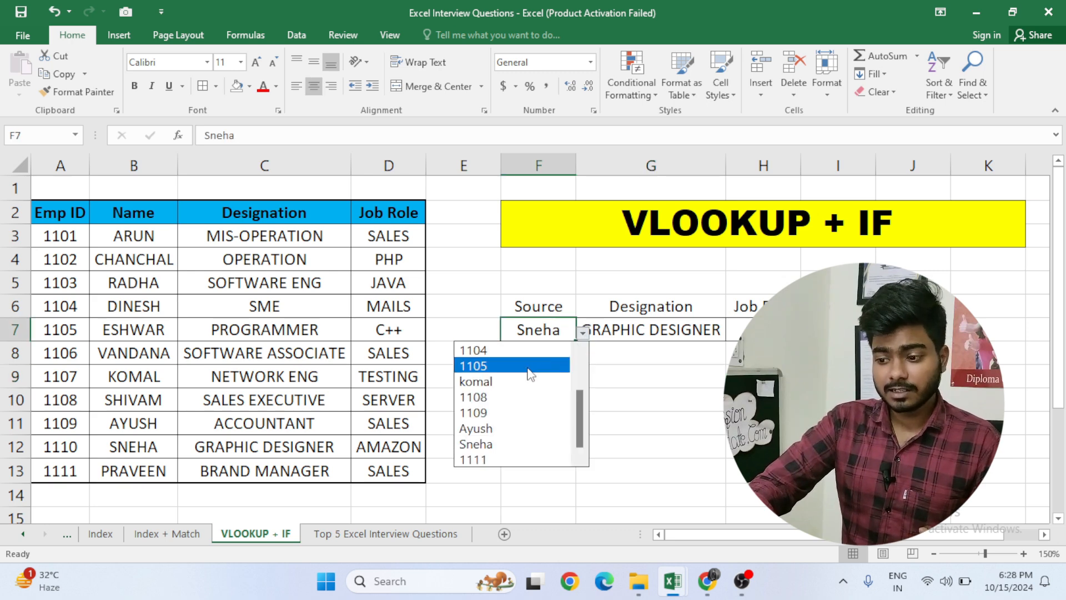
pyautogui.press('Escape')
pyautogui.click(582, 332)
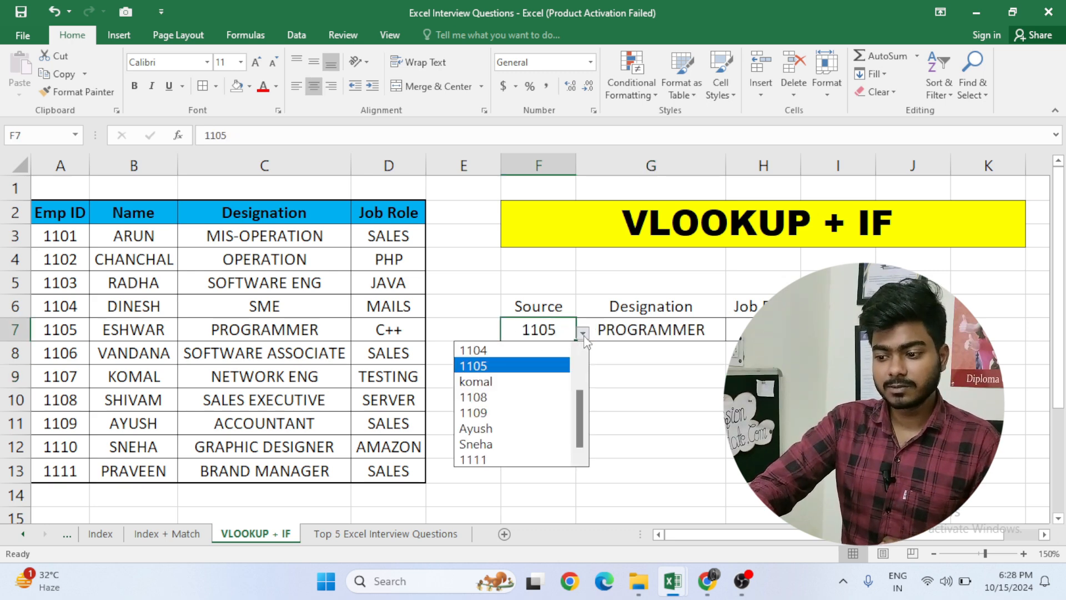
pyautogui.click(519, 428)
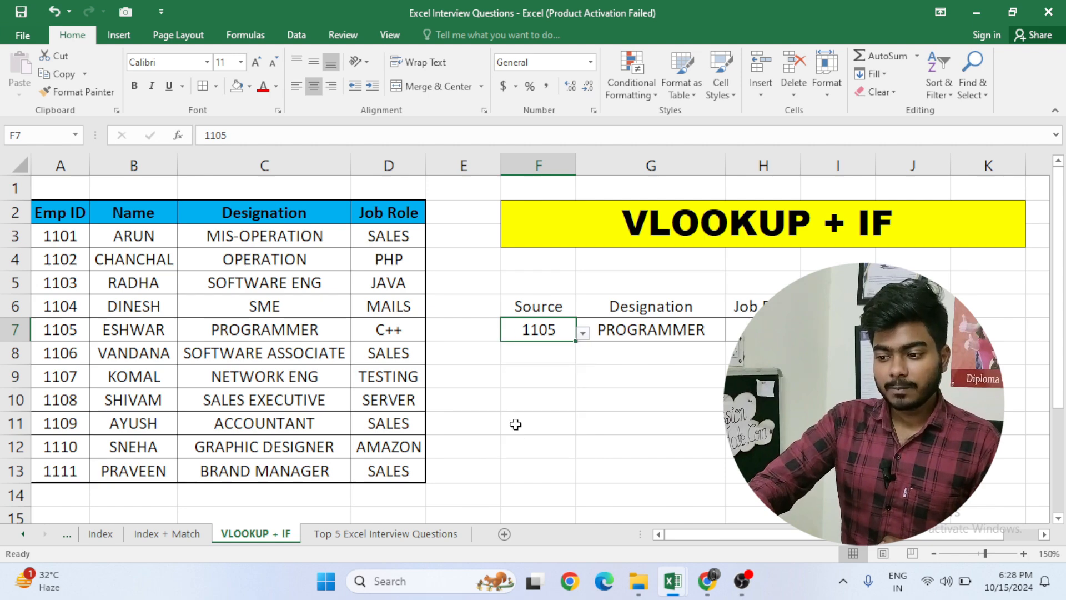
pyautogui.click(589, 408)
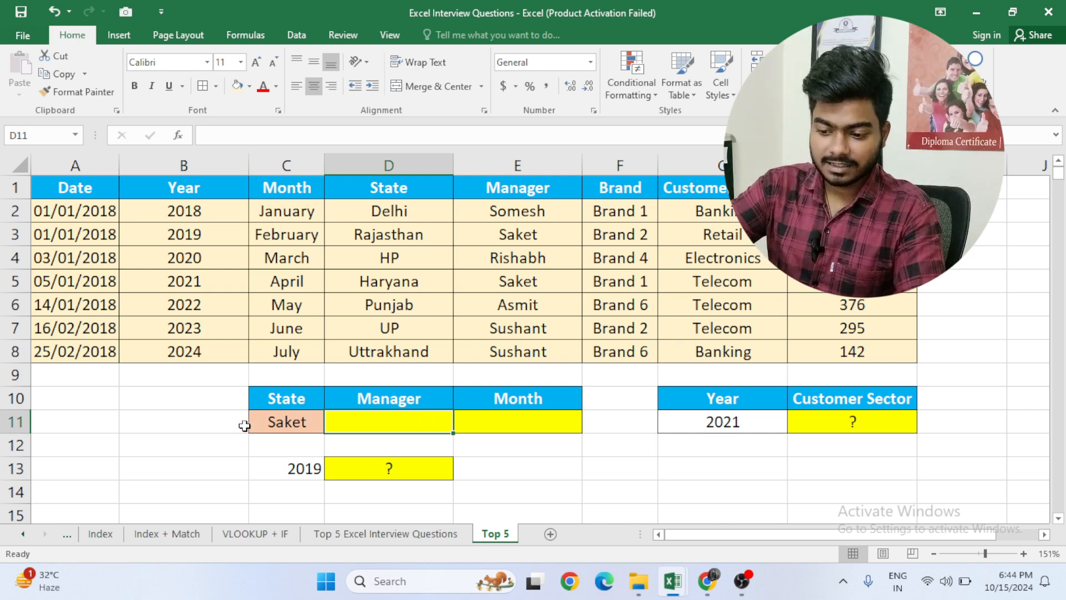
# - Set the State in C11 on the Top 5 sheet to Punjab and select the Manager cell D11
pyautogui.click(283, 420)
pyautogui.click(331, 425)
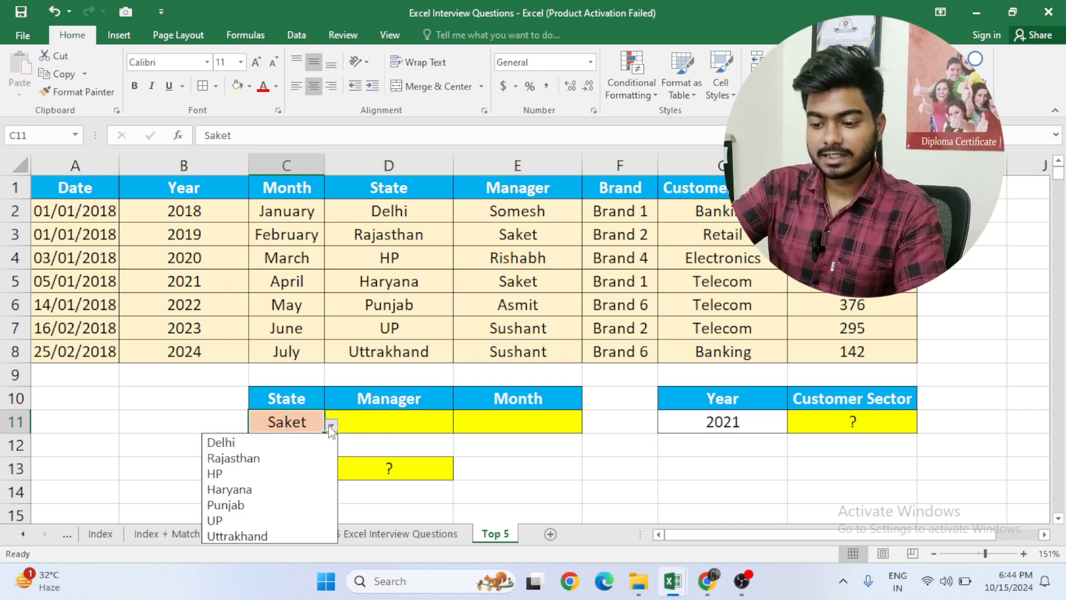
pyautogui.click(245, 503)
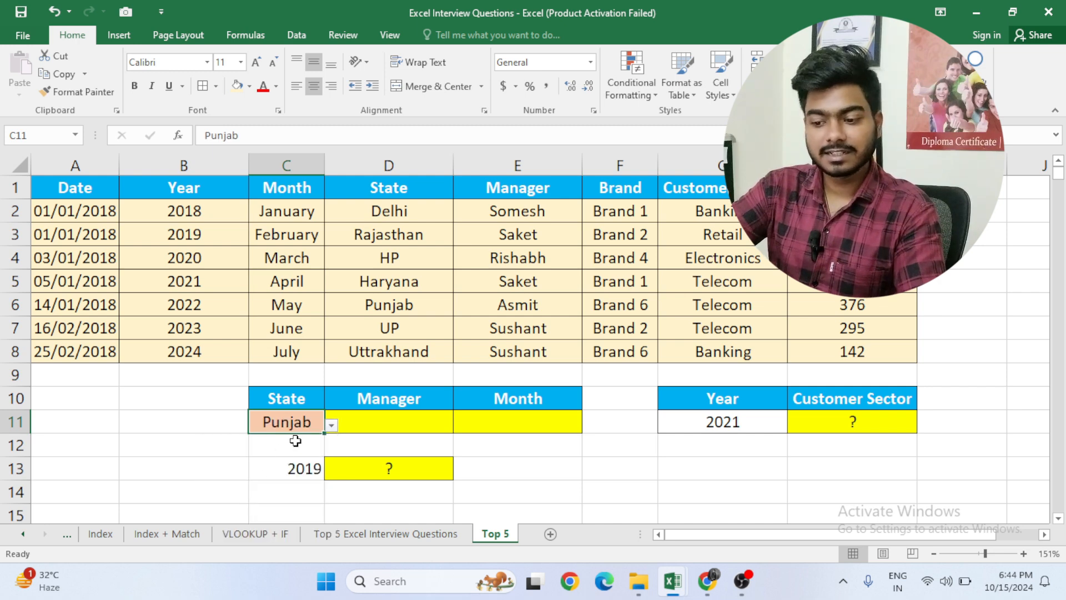
pyautogui.click(387, 423)
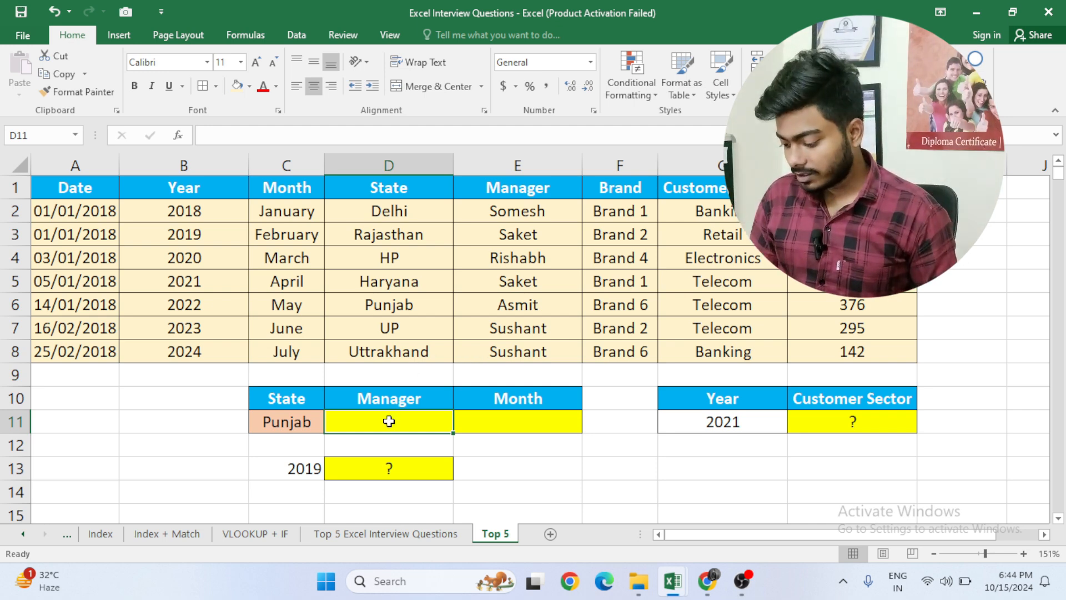
# - Start a VLOOKUP formula in the Manager cell D11 with the State in C11 as the lookup value
pyautogui.write('=vloo')
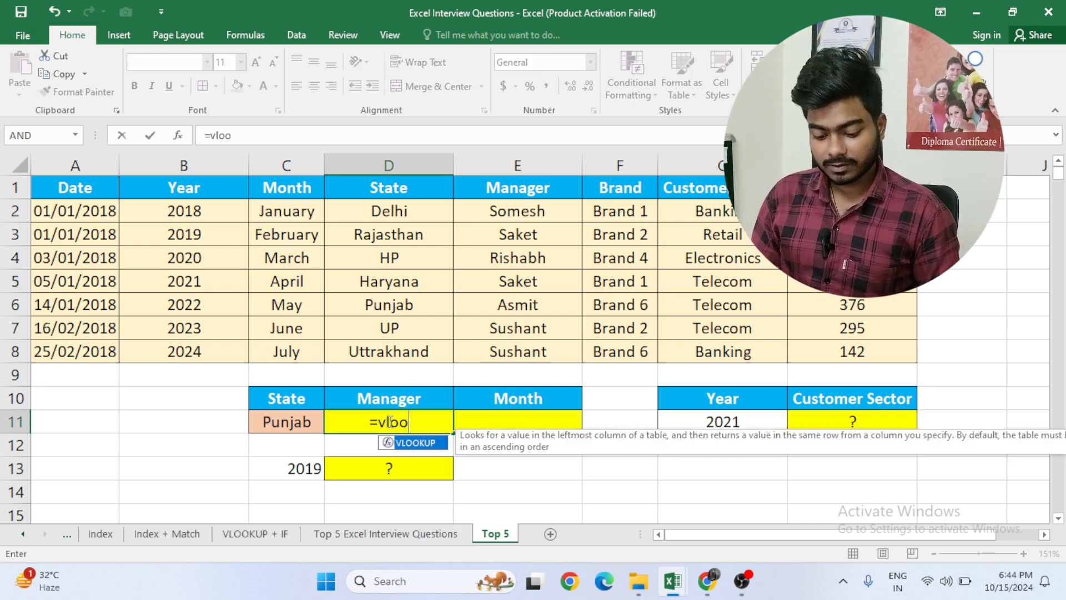
pyautogui.press('Tab')
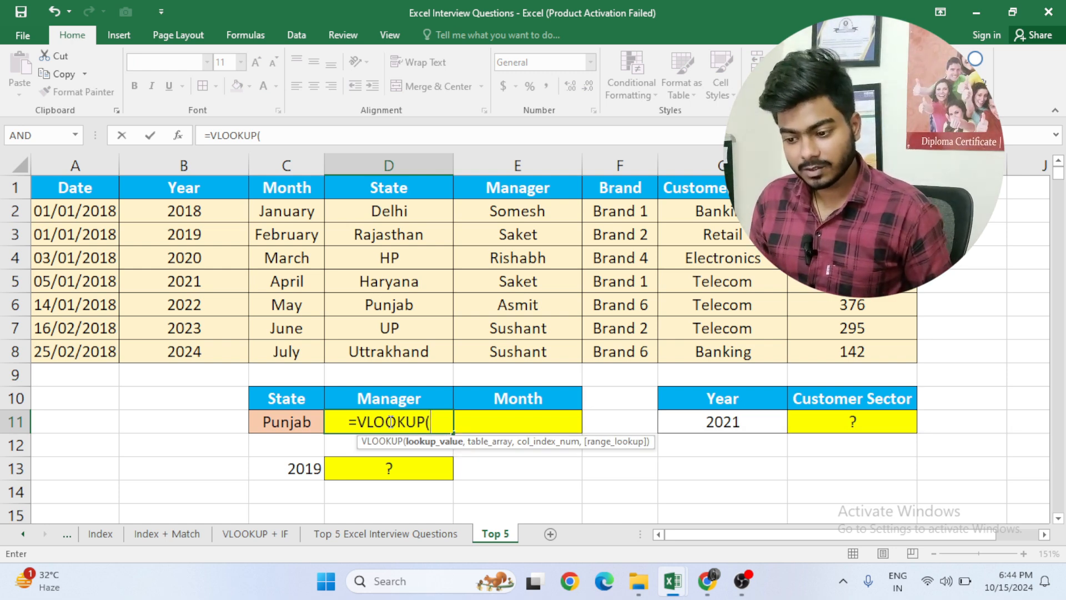
pyautogui.press('Up')
pyautogui.press('Left')
pyautogui.press('Down')
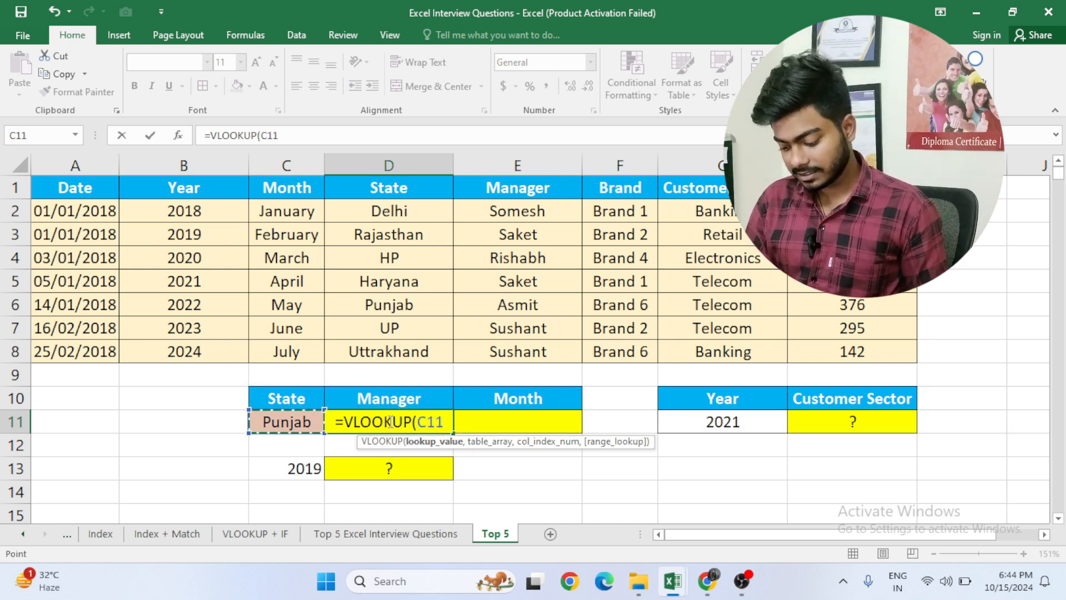
# - Set the Manager lookup's table array to D1:H8, from the State column to the last column of the data table
pyautogui.write(',')
pyautogui.press('Up')
pyautogui.press('Up')
pyautogui.press('Up')
pyautogui.press('Up')
pyautogui.press('Left')
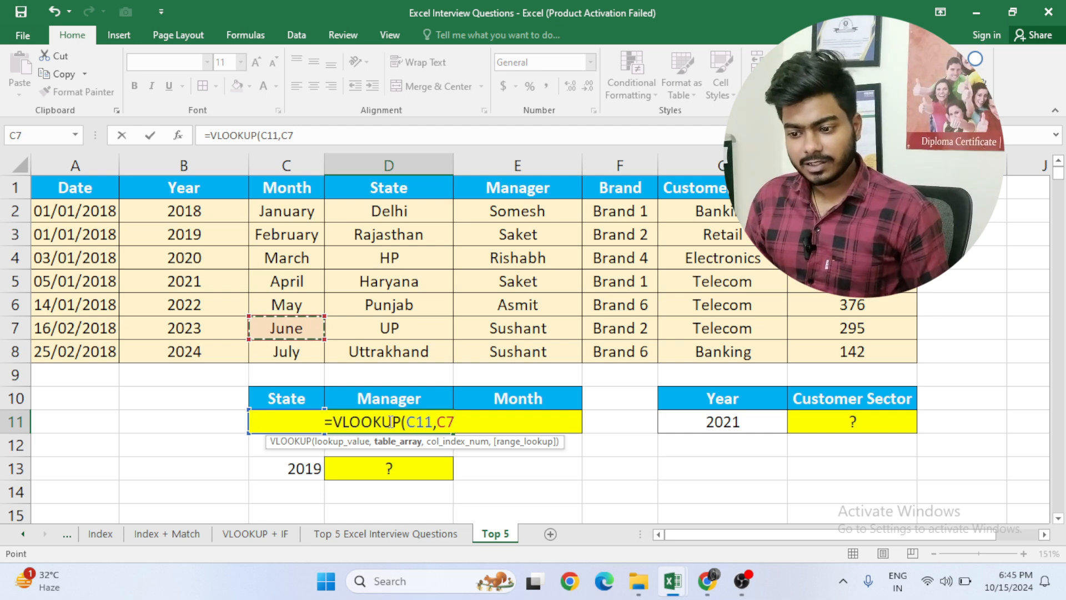
pyautogui.press('Up')
pyautogui.press('Up')
pyautogui.press('Up')
pyautogui.press('Up')
pyautogui.press('Up')
pyautogui.press('Right')
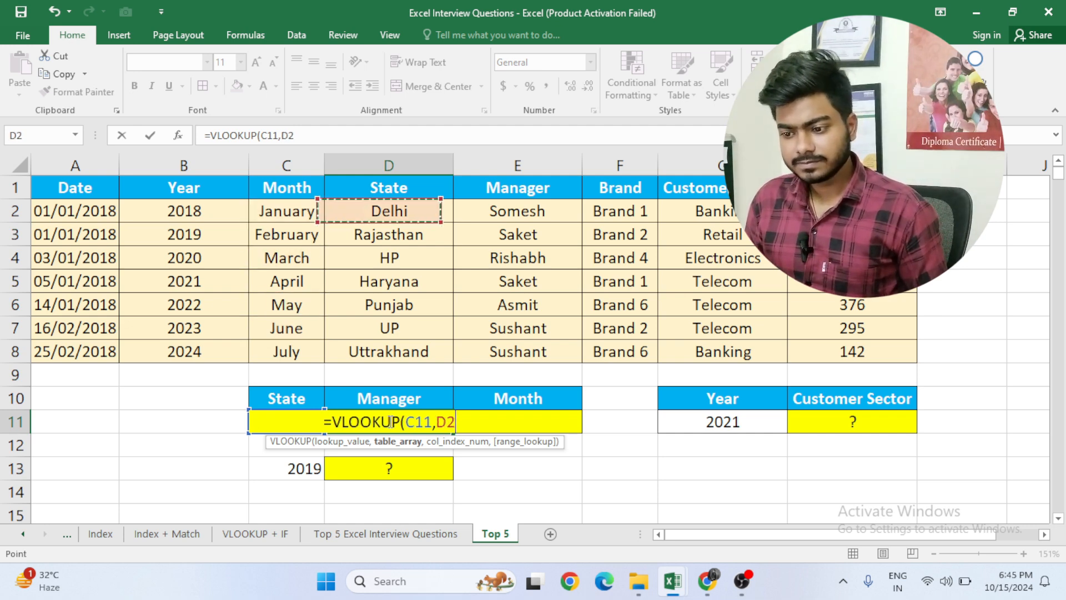
pyautogui.press('Up')
pyautogui.hotkey('ctrl', 'shift', 'Down')
pyautogui.hotkey('ctrl', 'shift', 'Right')
# - Complete the Manager VLOOKUP with column index 2 and exact match 0
pyautogui.write(',')
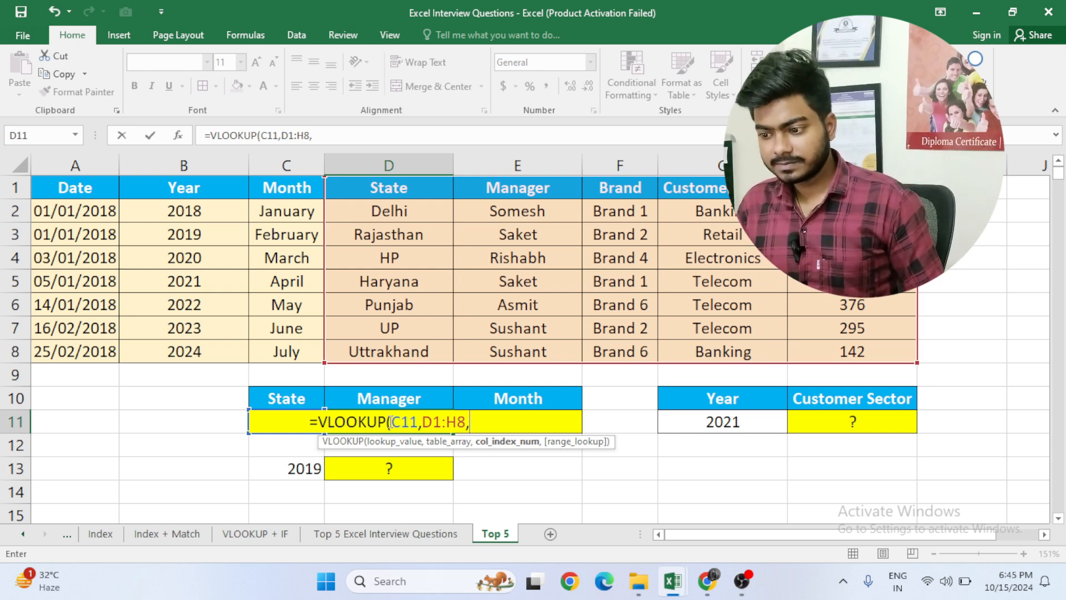
pyautogui.write('2,0)')
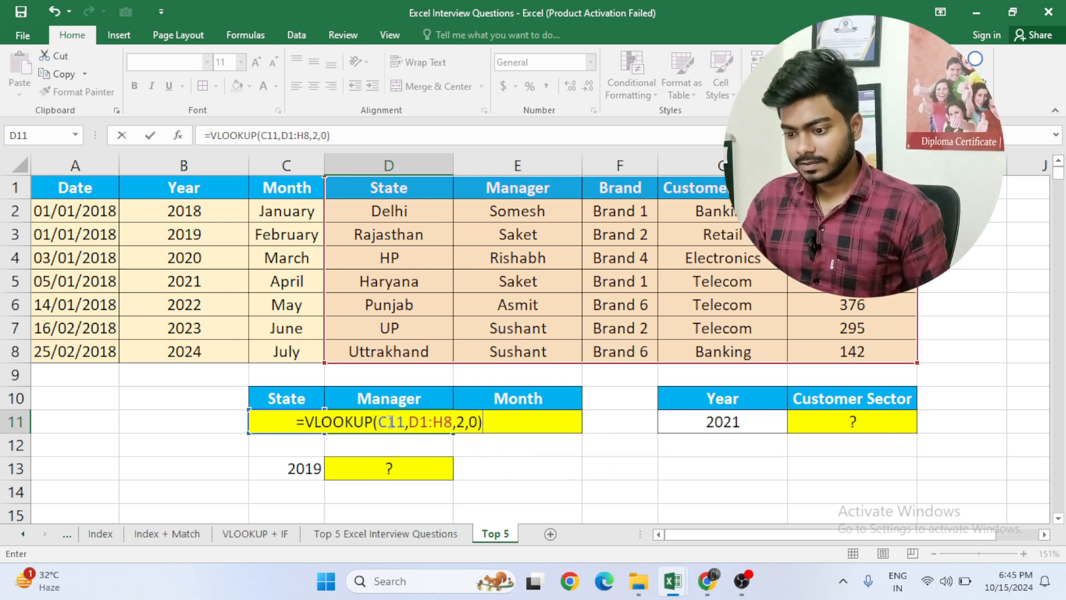
pyautogui.press('Return')
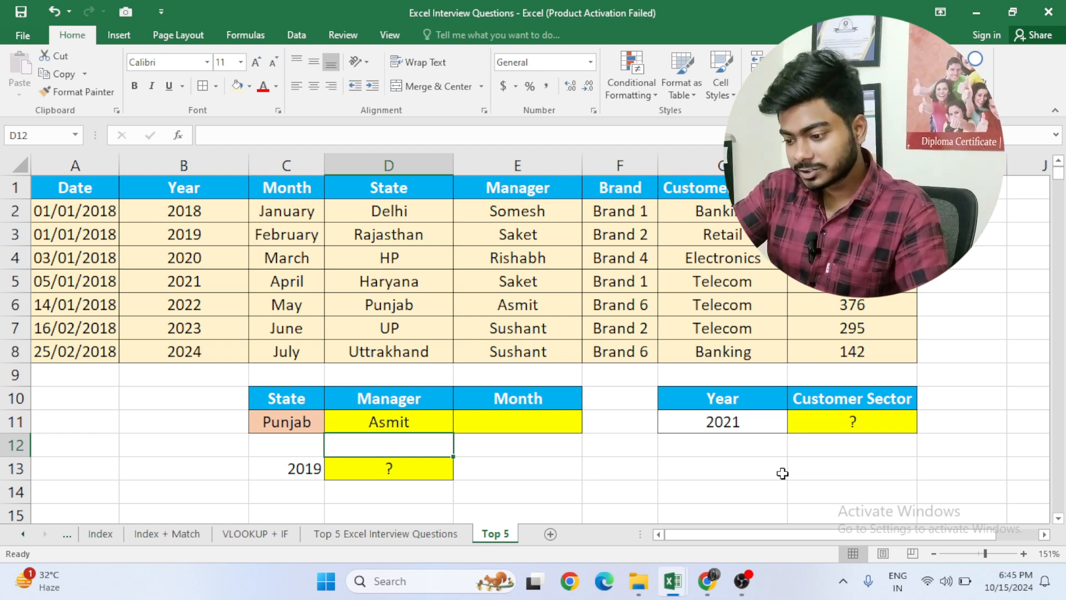
# - Set the Year in G11 to 2023
pyautogui.click(751, 425)
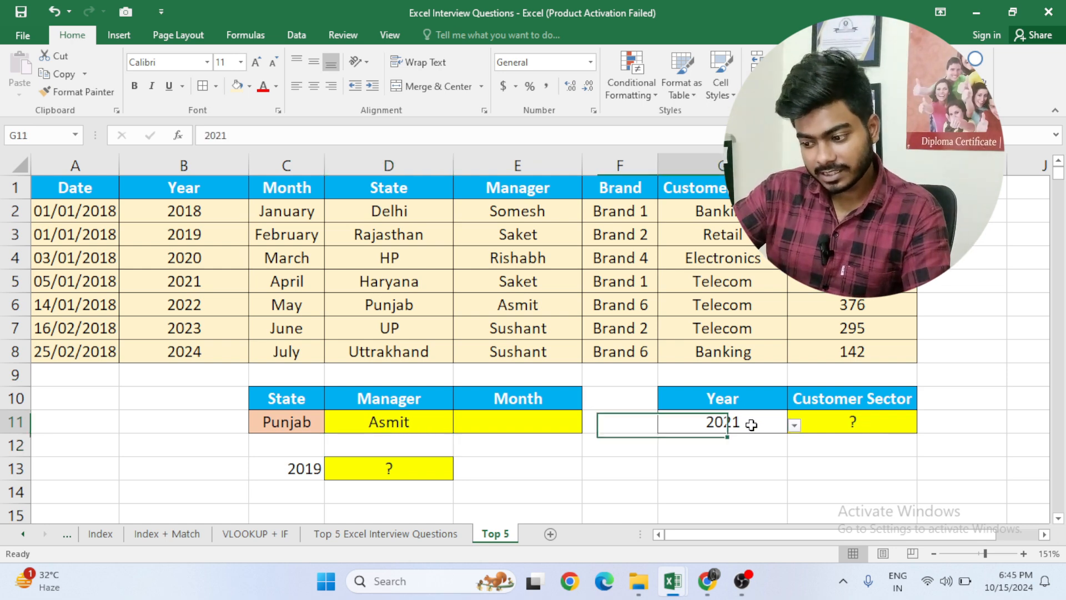
pyautogui.click(794, 426)
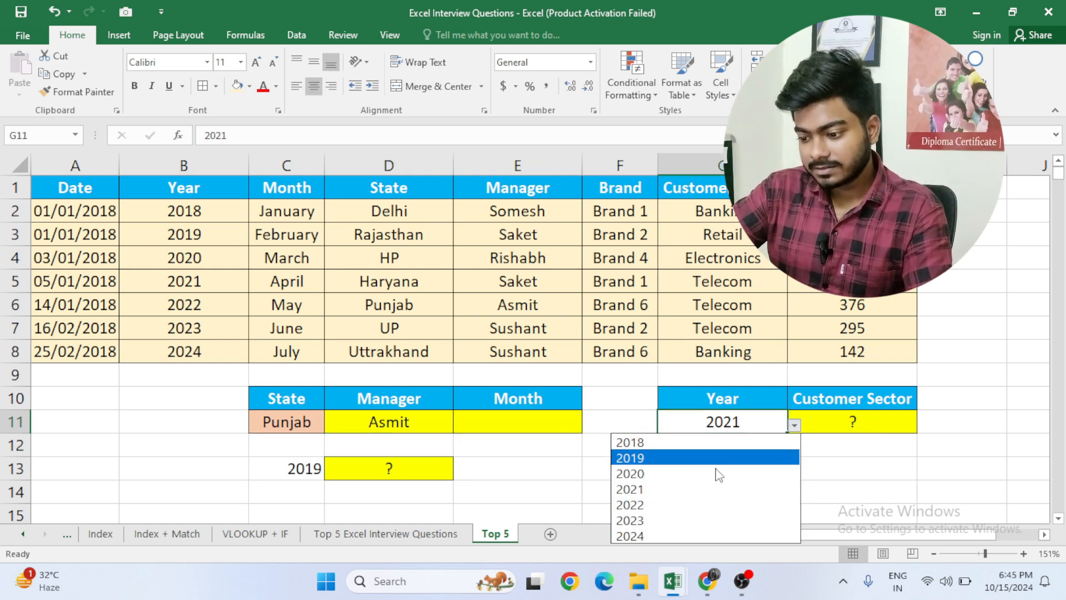
pyautogui.click(680, 516)
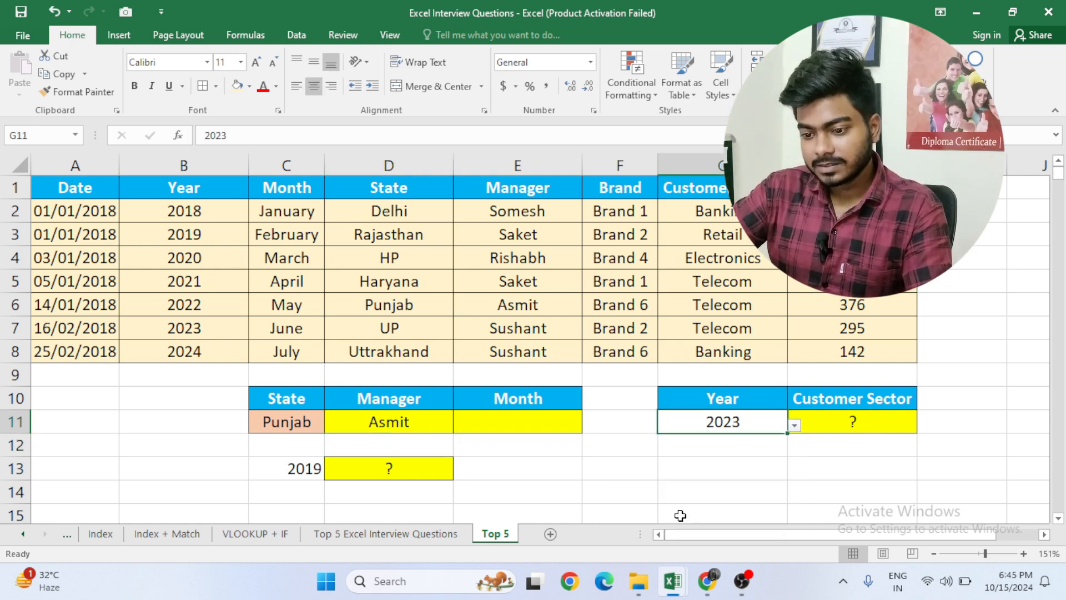
# - Review the arguments of the VLOOKUP formula in D11 as a reference for the Customer Sector lookup
pyautogui.click(841, 427)
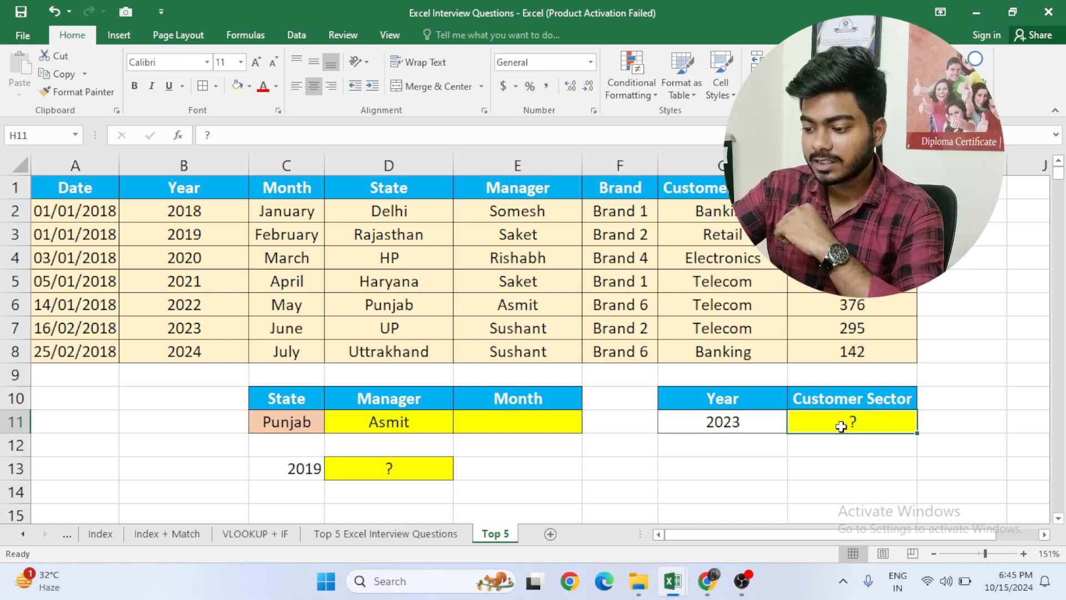
pyautogui.doubleClick(388, 420)
pyautogui.click(426, 422)
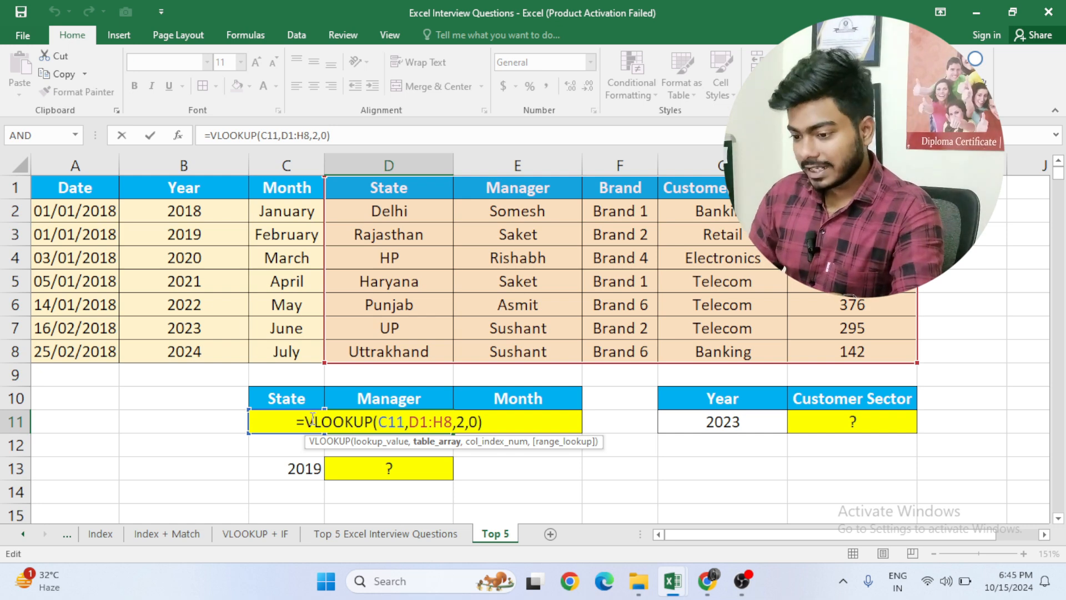
pyautogui.press('Return')
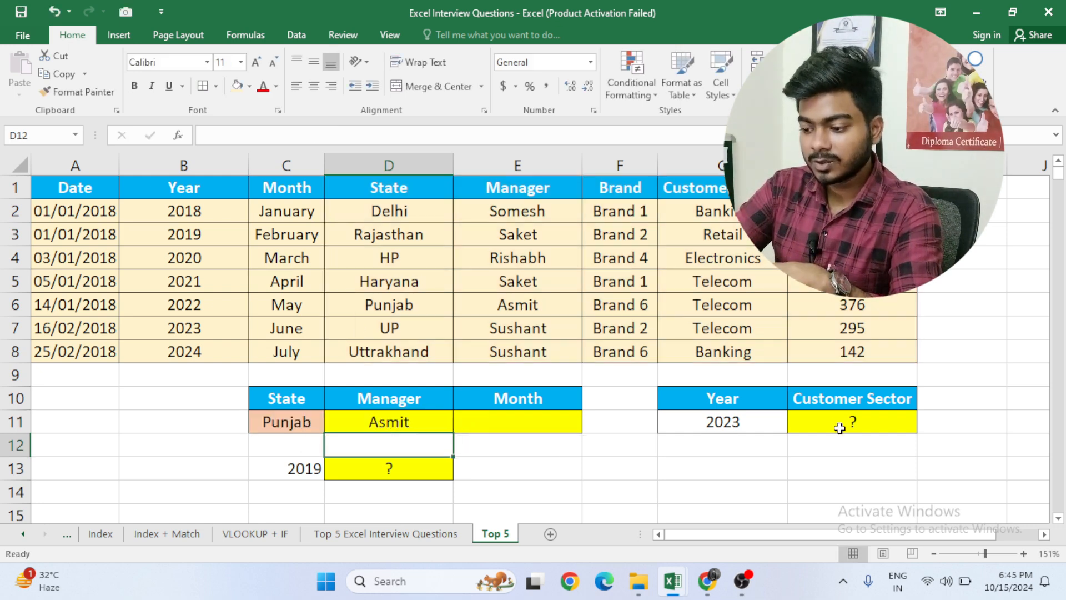
# - Start a VLOOKUP formula in the Customer Sector cell H11 with the Year in G11 as the lookup value
pyautogui.click(840, 428)
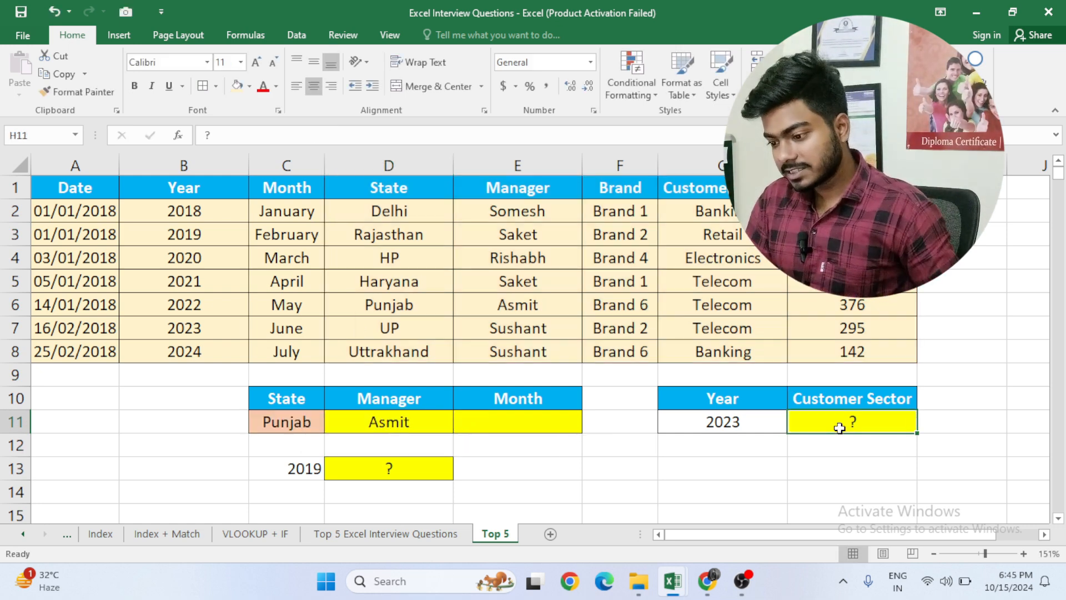
pyautogui.write('=')
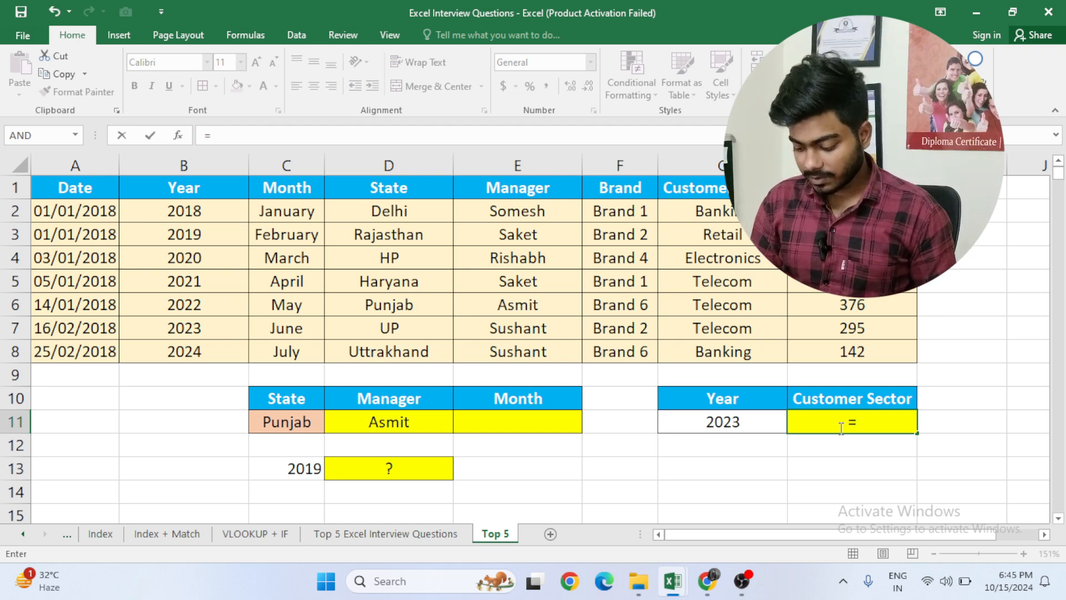
pyautogui.write('vloo')
pyautogui.press('Tab')
pyautogui.press('Left')
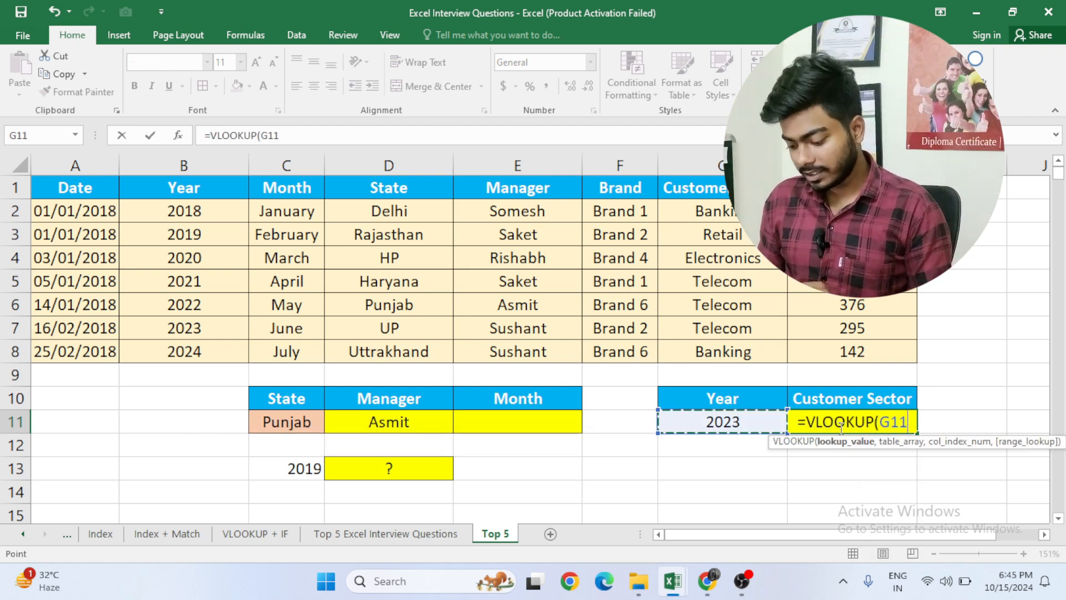
# - Set the Customer Sector lookup's table array to B1:H8, starting at the Year column
pyautogui.write(',')
pyautogui.press('Left')
pyautogui.press('Left')
pyautogui.press('Left')
pyautogui.press('Left')
pyautogui.press('Left')
pyautogui.press('Up')
pyautogui.press('Up')
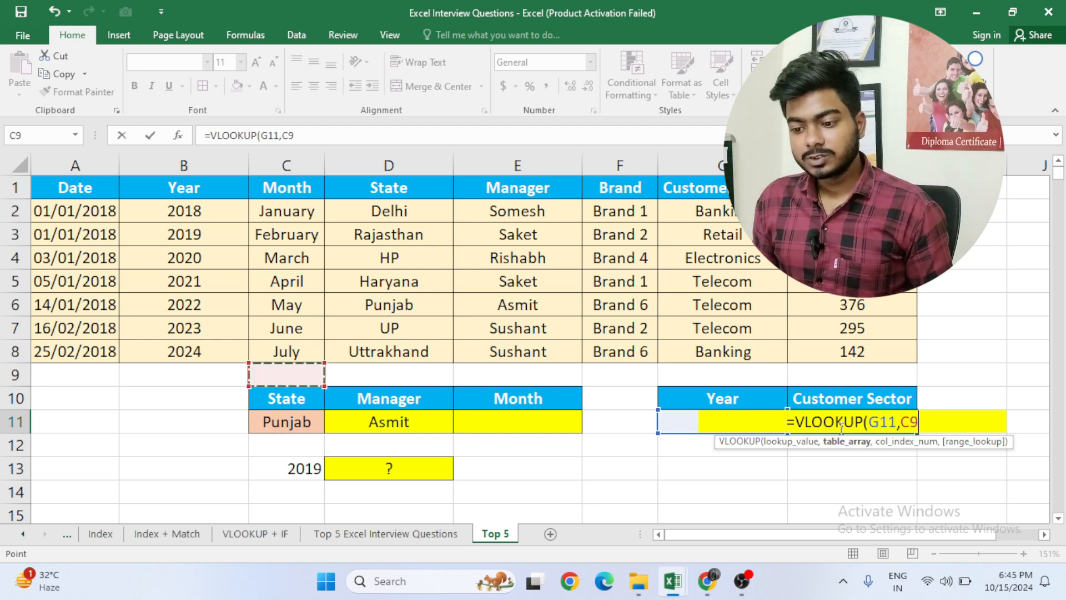
pyautogui.press('Up')
pyautogui.press('Left')
pyautogui.press('Left')
pyautogui.hotkey('ctrl', 'Up')
pyautogui.press('Right')
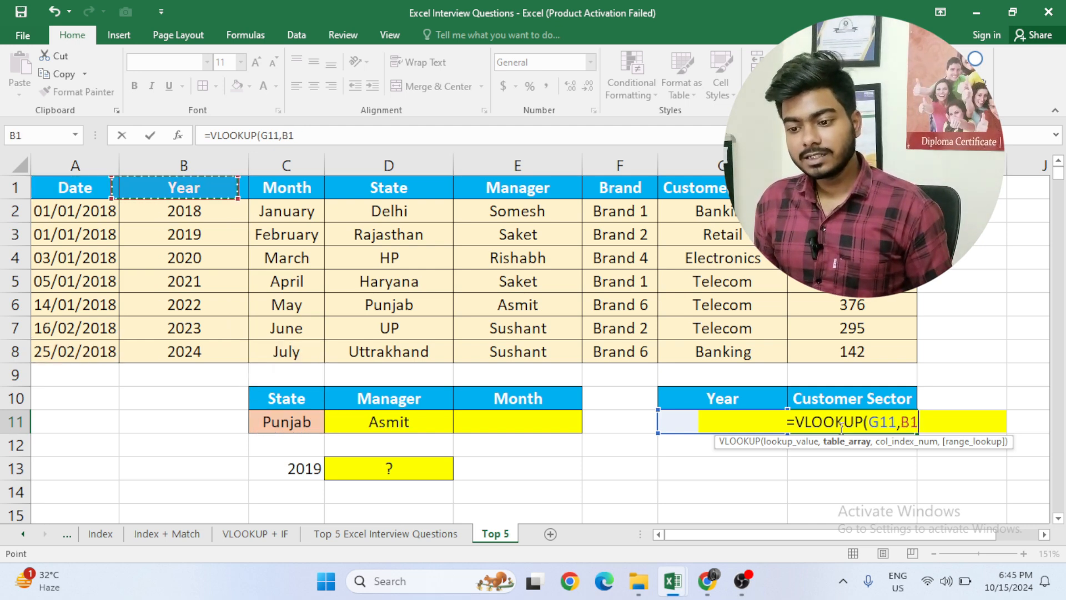
pyautogui.hotkey('ctrl', 'shift', 'Right')
pyautogui.hotkey('ctrl', 'shift', 'Down')
# - Complete the Customer Sector VLOOKUP with column index 6 and exact match 0
pyautogui.write(',')
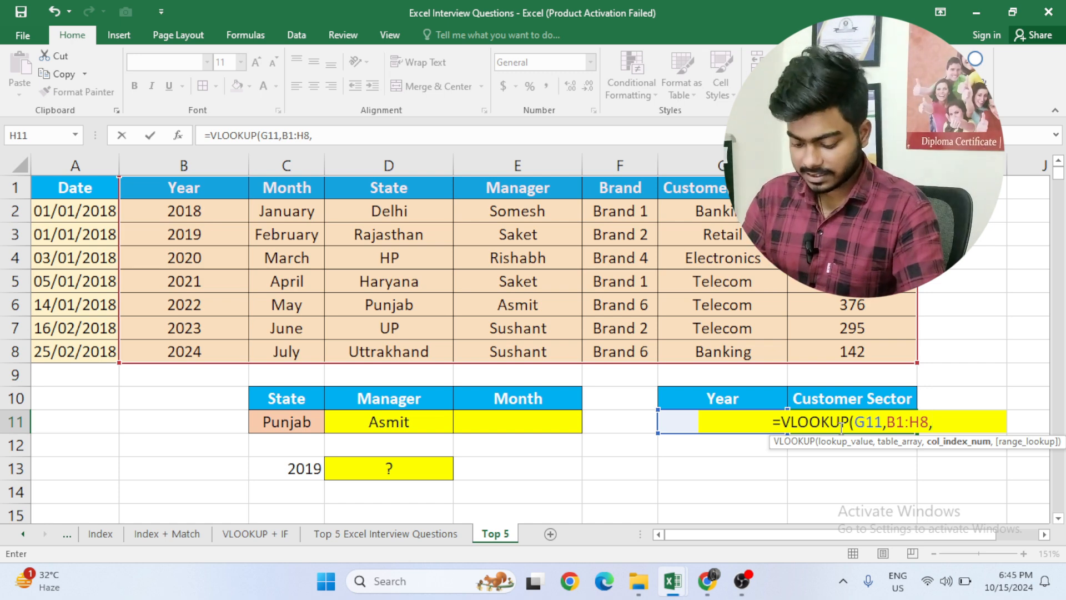
pyautogui.write('6,0)')
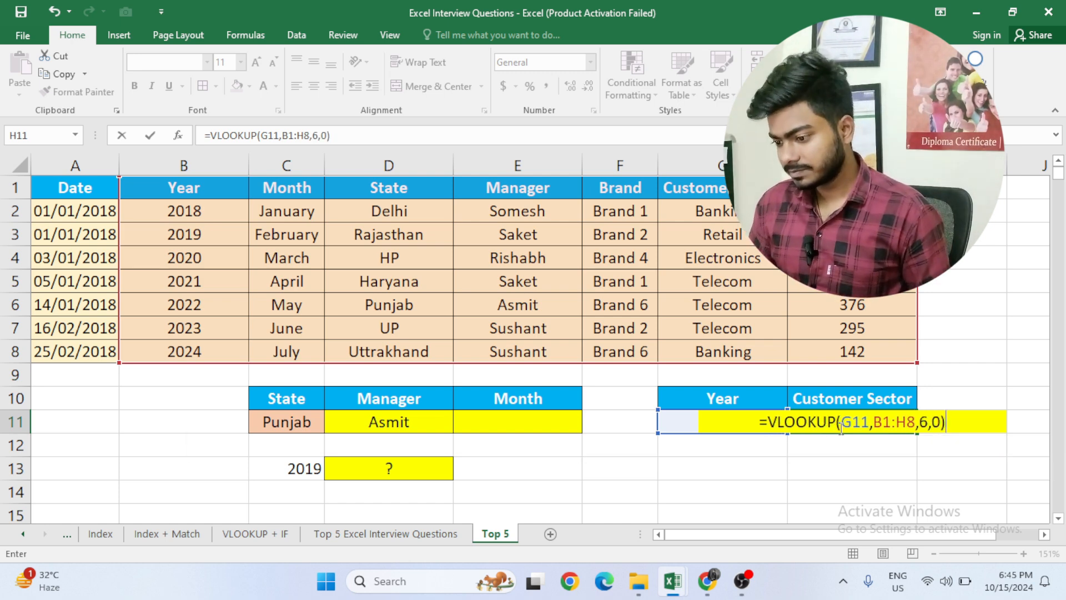
pyautogui.press('Return')
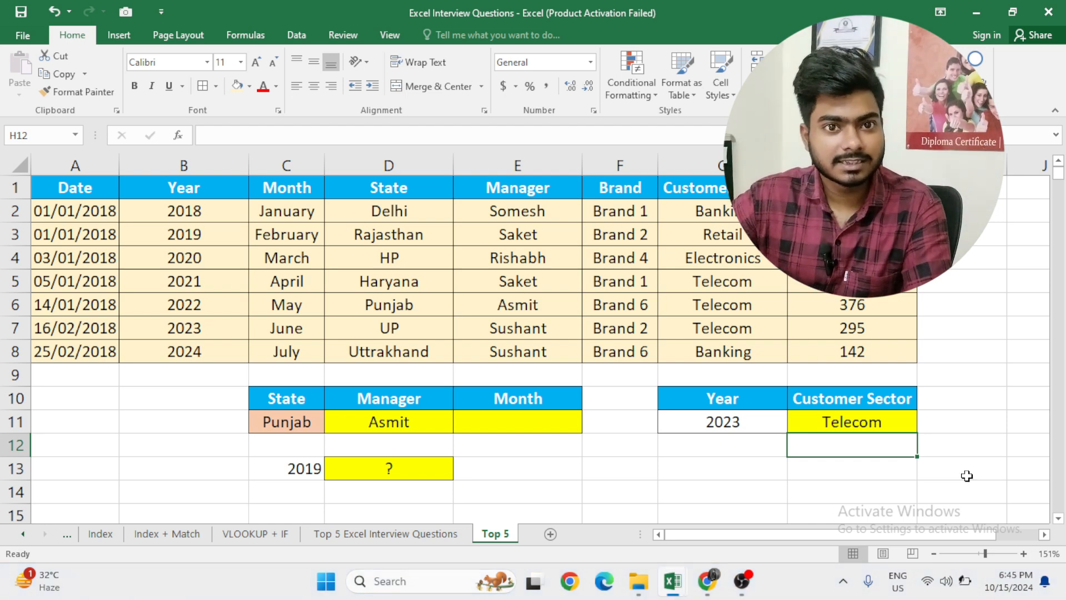
# - Switch the header in E10 to manager, to sales value and back to Month, and highlight the State column D1:D8
pyautogui.click(513, 432)
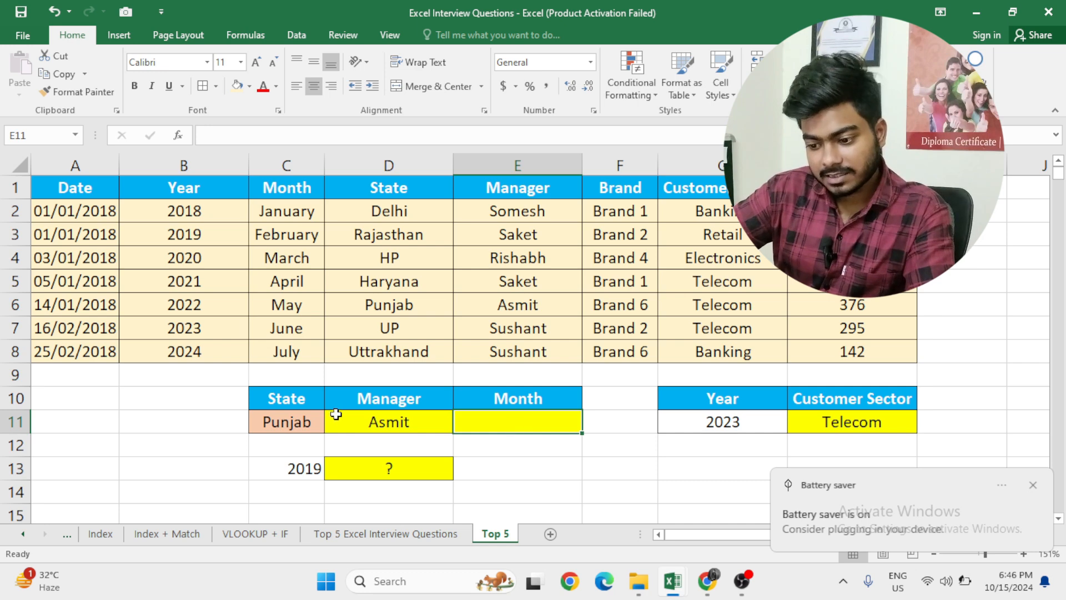
pyautogui.click(532, 397)
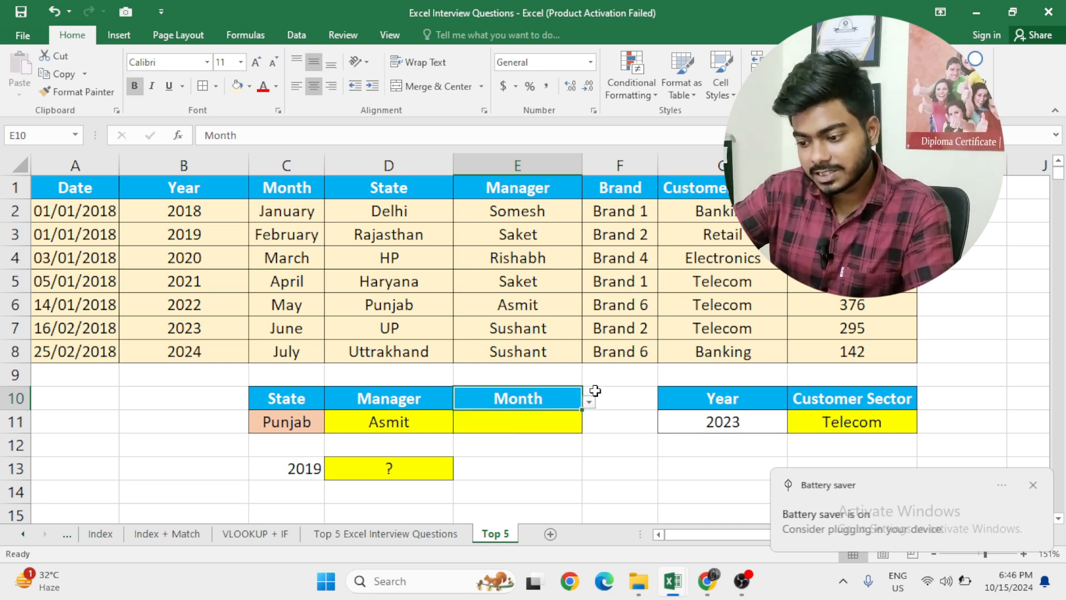
pyautogui.click(589, 402)
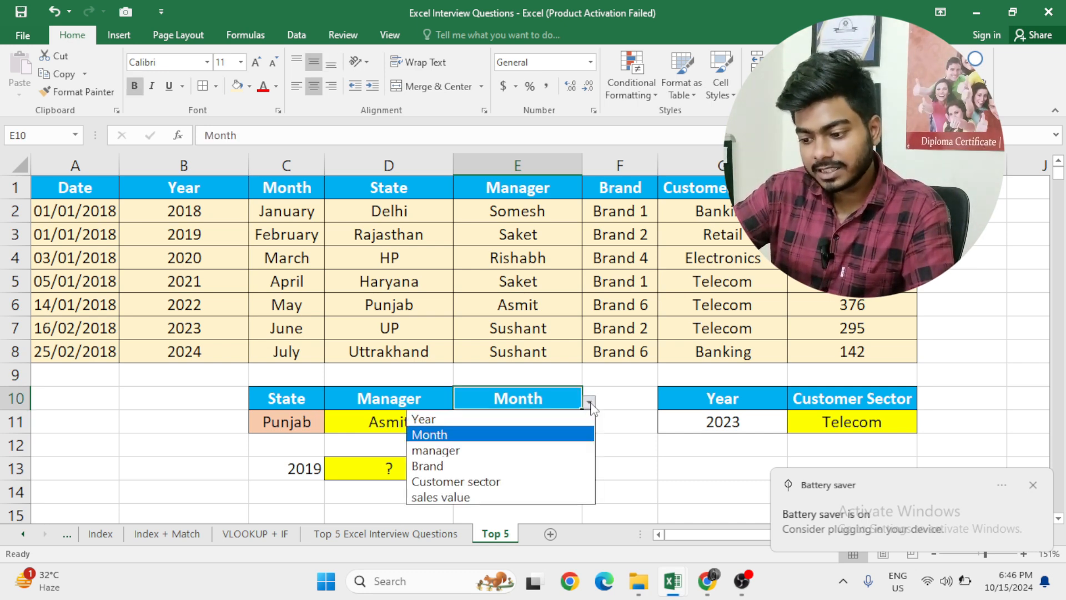
pyautogui.click(502, 451)
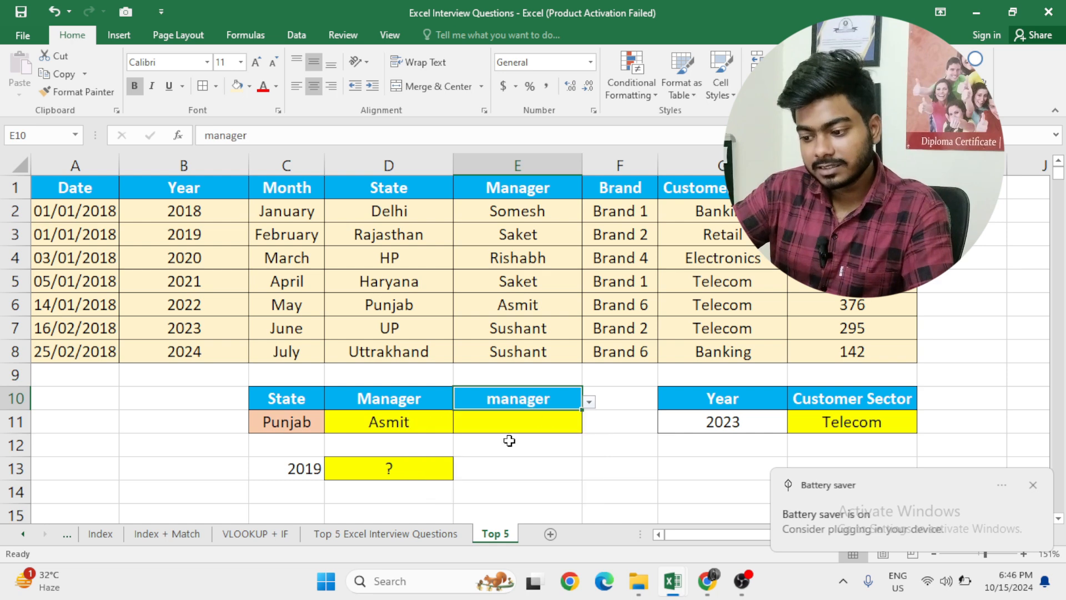
pyautogui.click(589, 402)
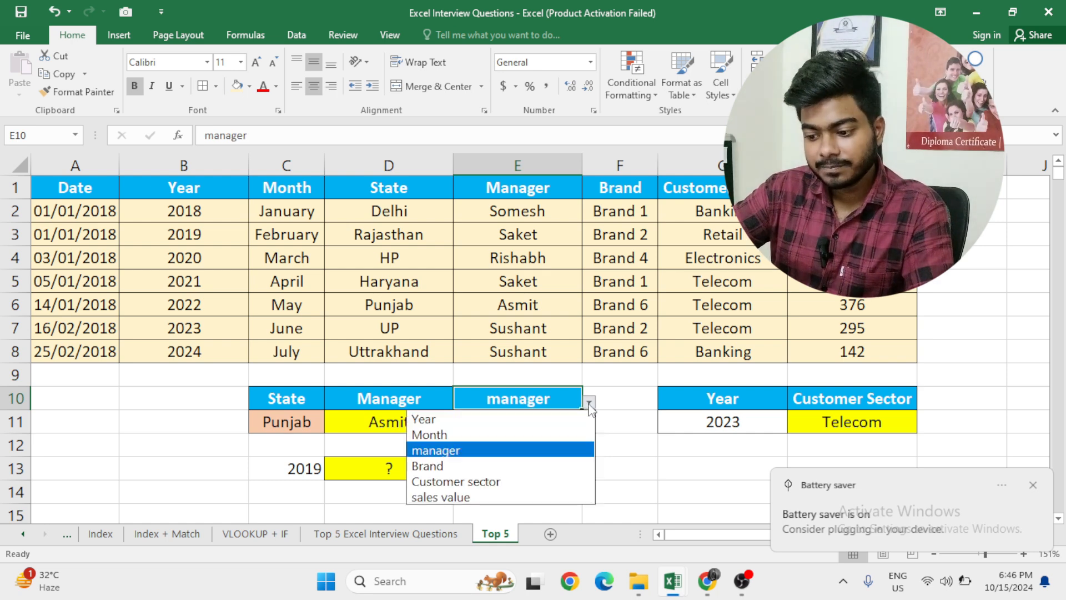
pyautogui.click(500, 498)
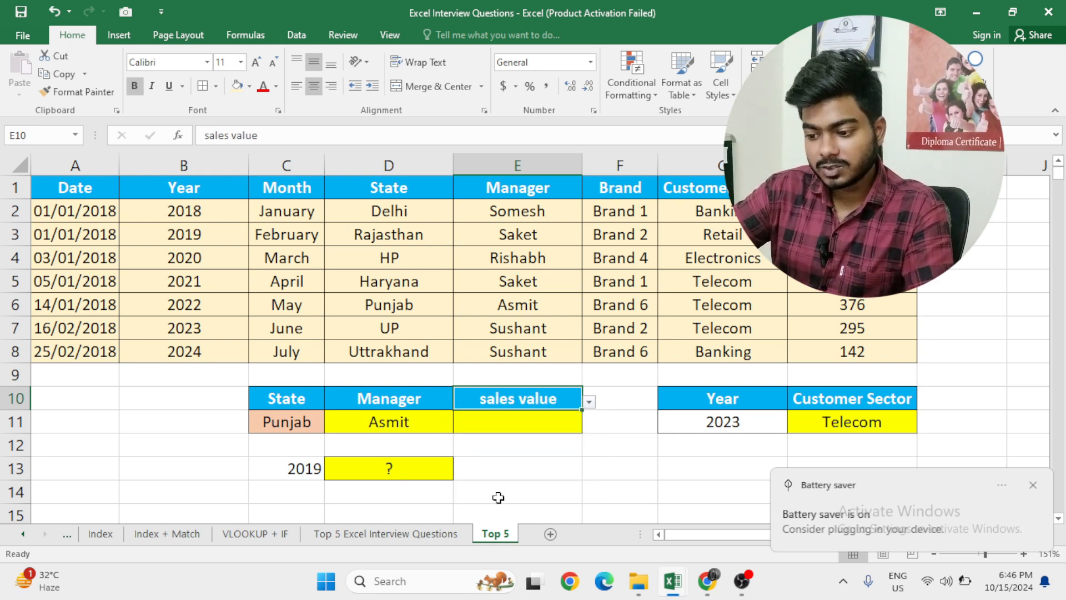
pyautogui.click(588, 401)
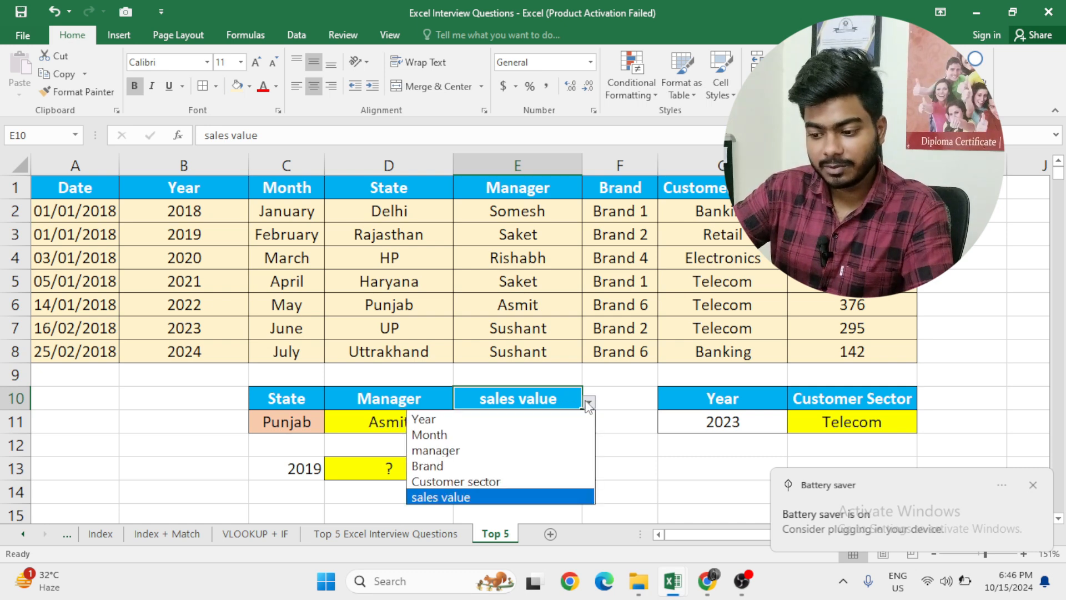
pyautogui.click(489, 434)
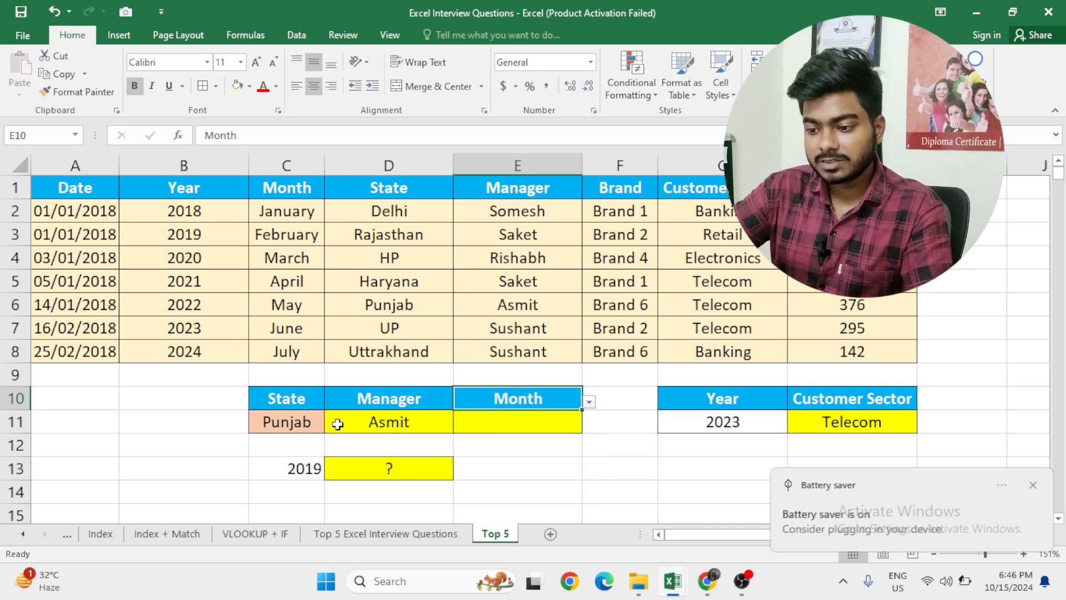
pyautogui.moveTo(392, 189); pyautogui.dragTo(409, 350)
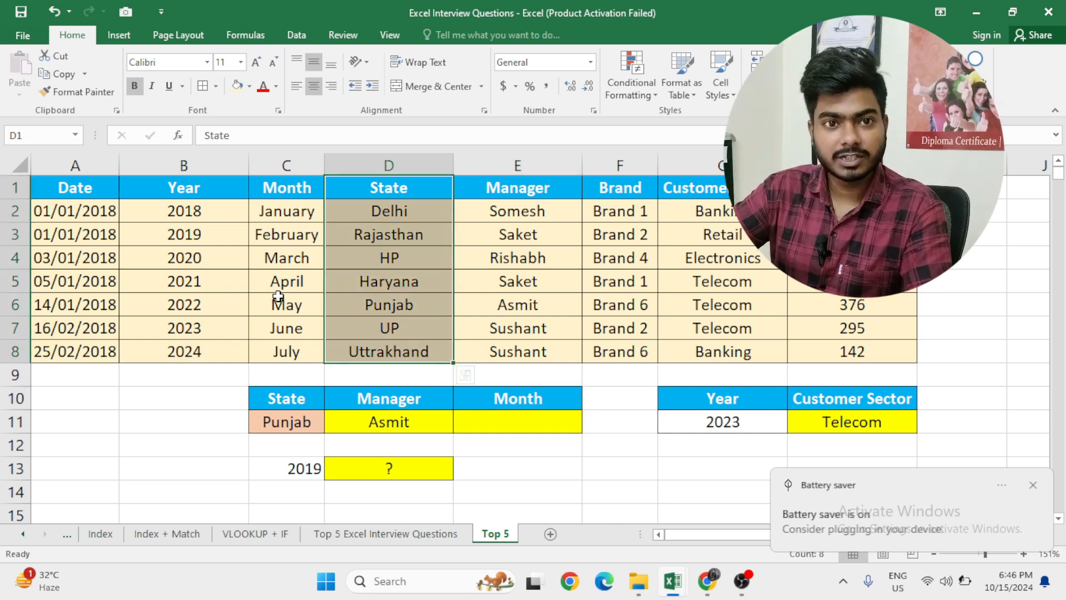
# - Start an INDEX formula in E11, below the selectable header, with the data table A1:H8 as its array
pyautogui.click(514, 428)
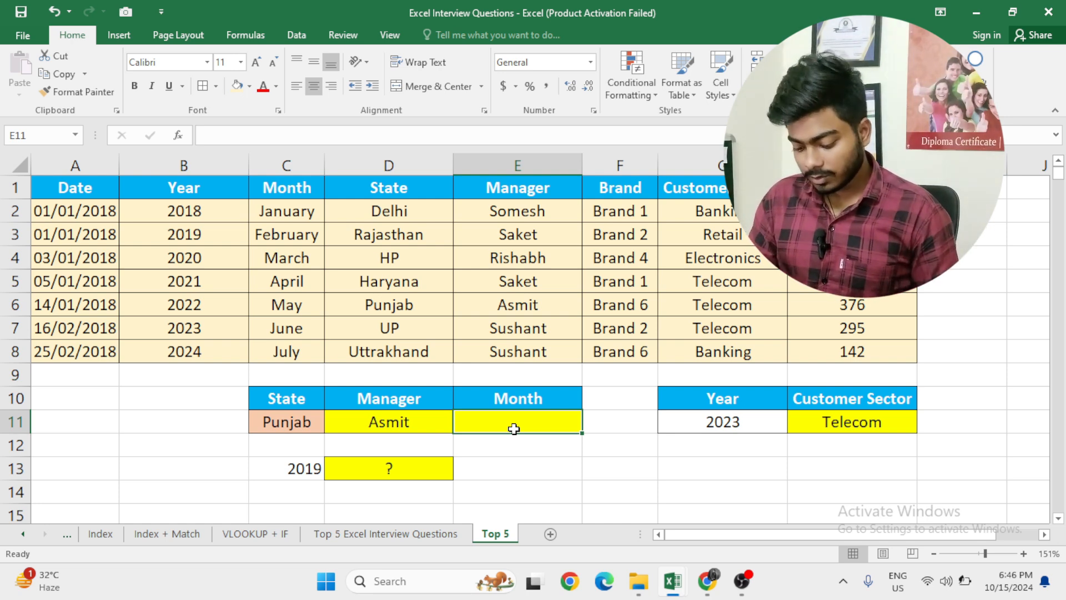
pyautogui.write('=inde')
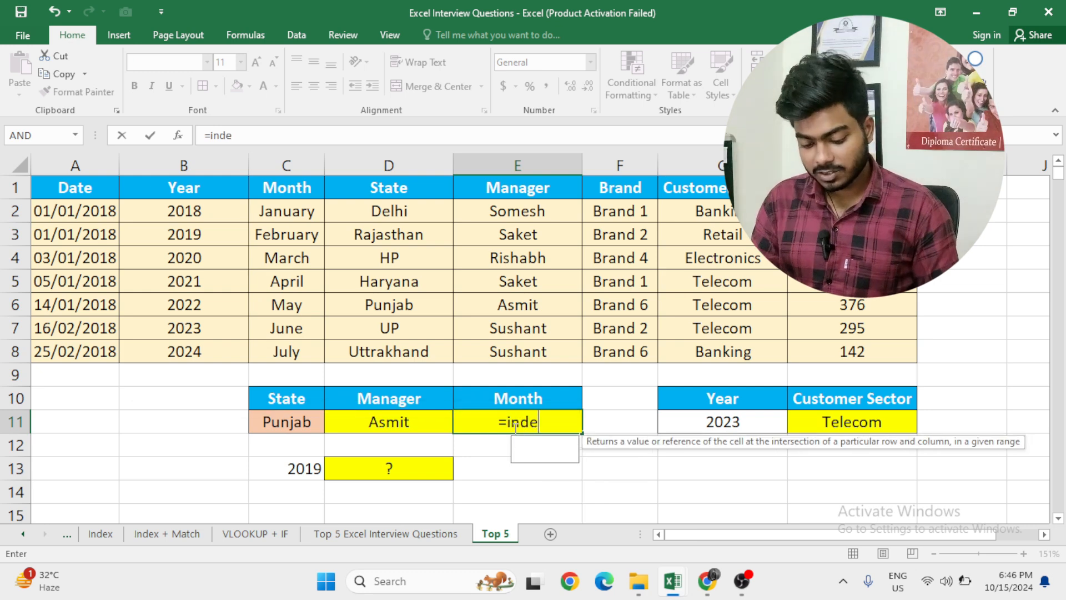
pyautogui.write('x')
pyautogui.press('Tab')
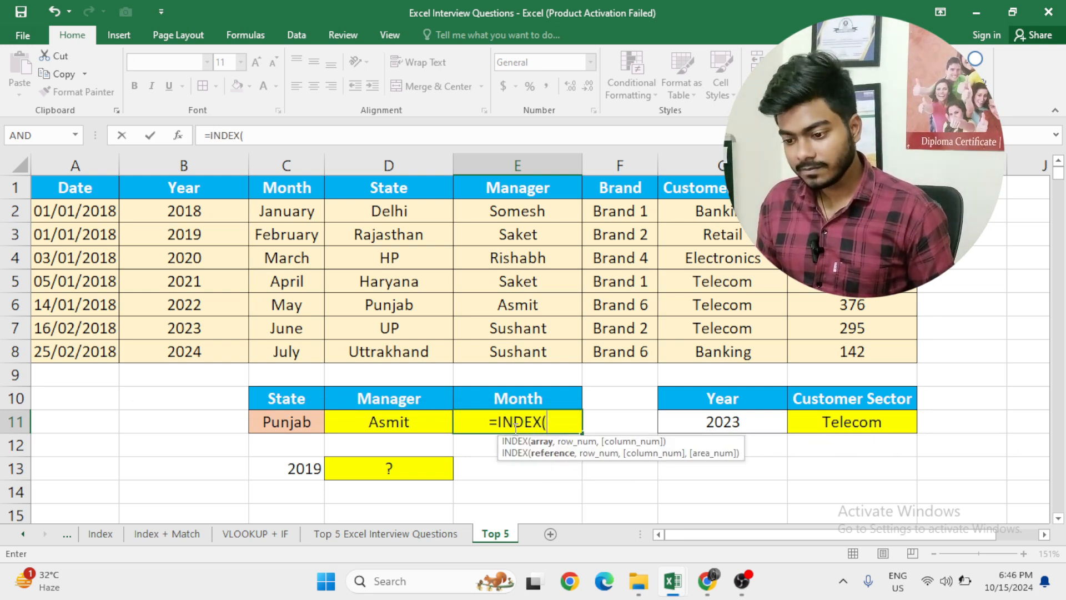
pyautogui.press('Up')
pyautogui.press('Up')
pyautogui.press('Up')
pyautogui.hotkey('ctrl', 'Left')
pyautogui.hotkey('ctrl', 'shift', 'Up')
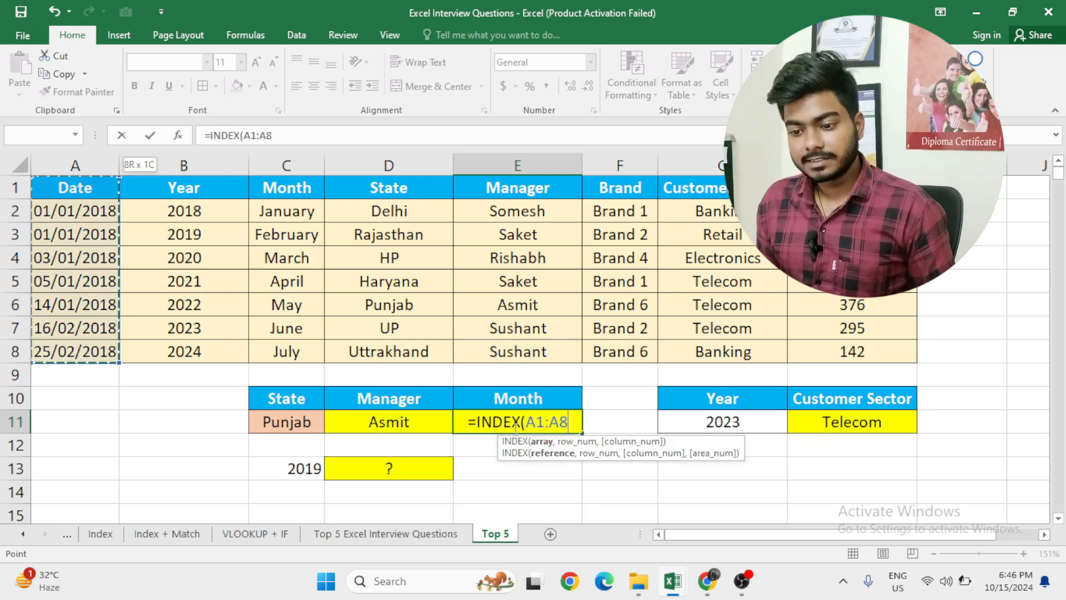
pyautogui.hotkey('ctrl', 'shift', 'Right')
pyautogui.write(',')
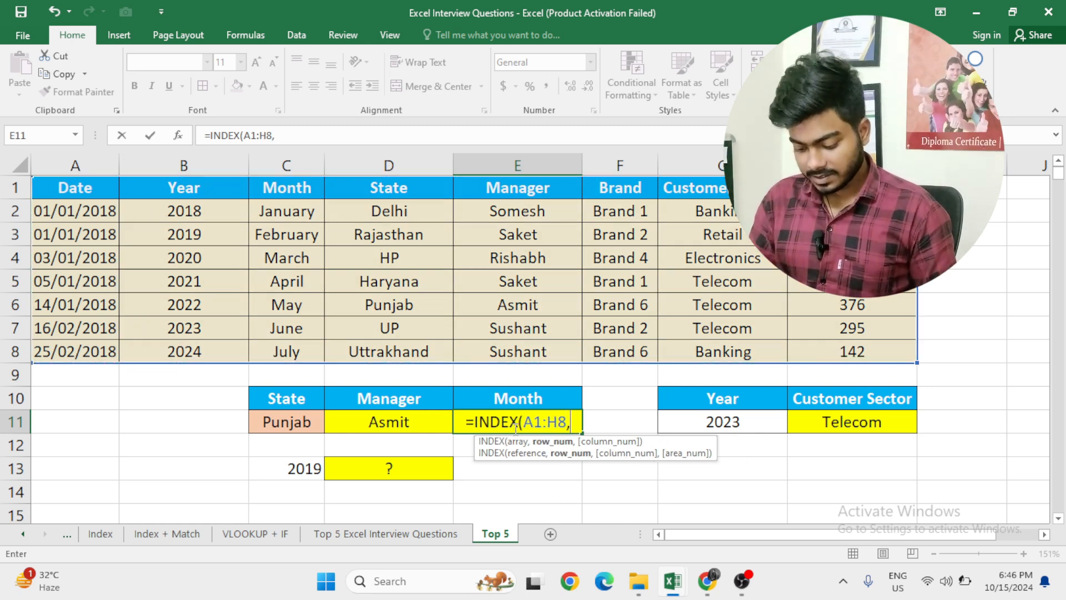
# - Nest a MATCH function as the INDEX row number, with the State in C11 as its lookup value
pyautogui.write('matc')
pyautogui.hotkey('ctrl', 'Return')
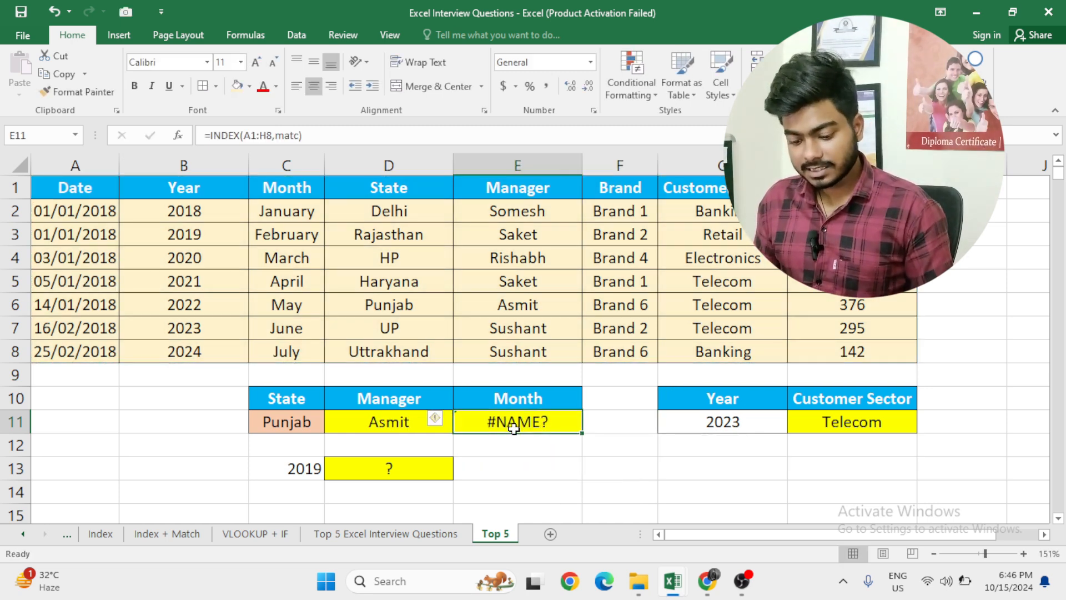
pyautogui.press('F2')
pyautogui.press('BackSpace')
pyautogui.press('BackSpace')
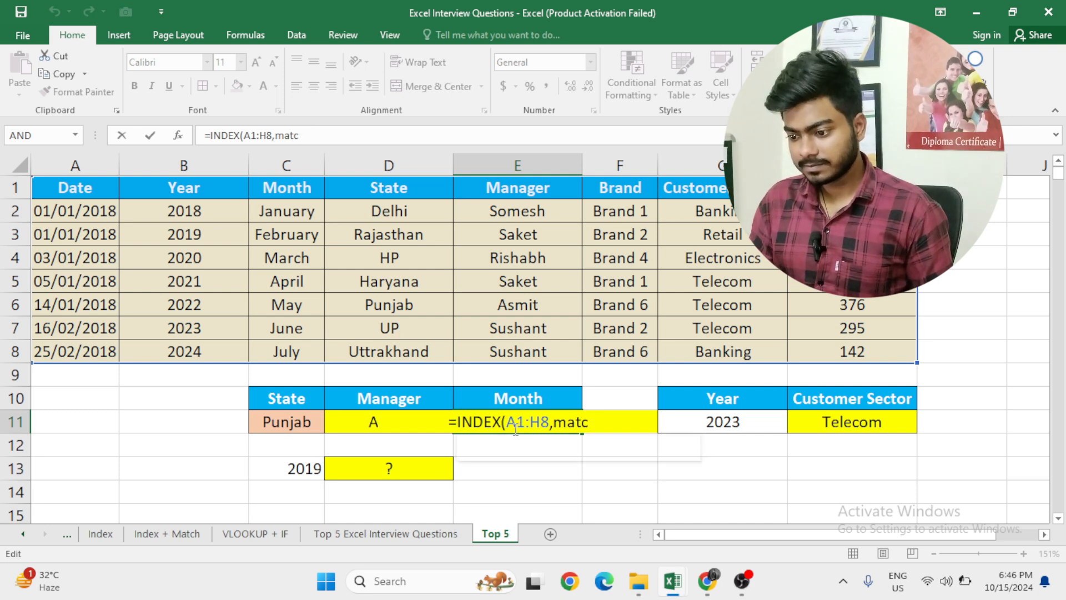
pyautogui.write('ch(')
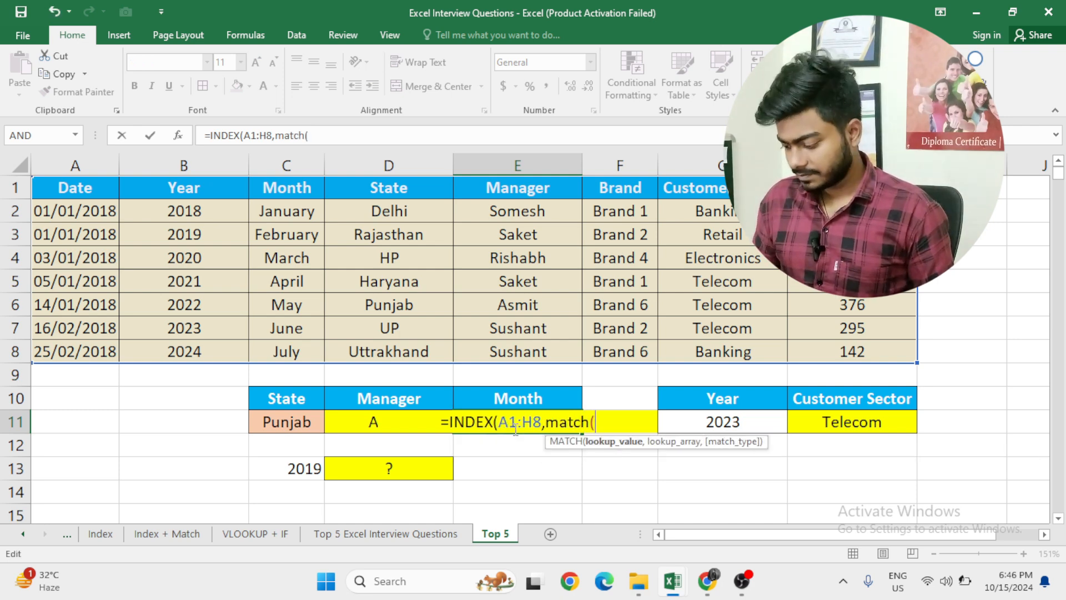
pyautogui.press('Left')
pyautogui.press('Left')
pyautogui.press('Left')
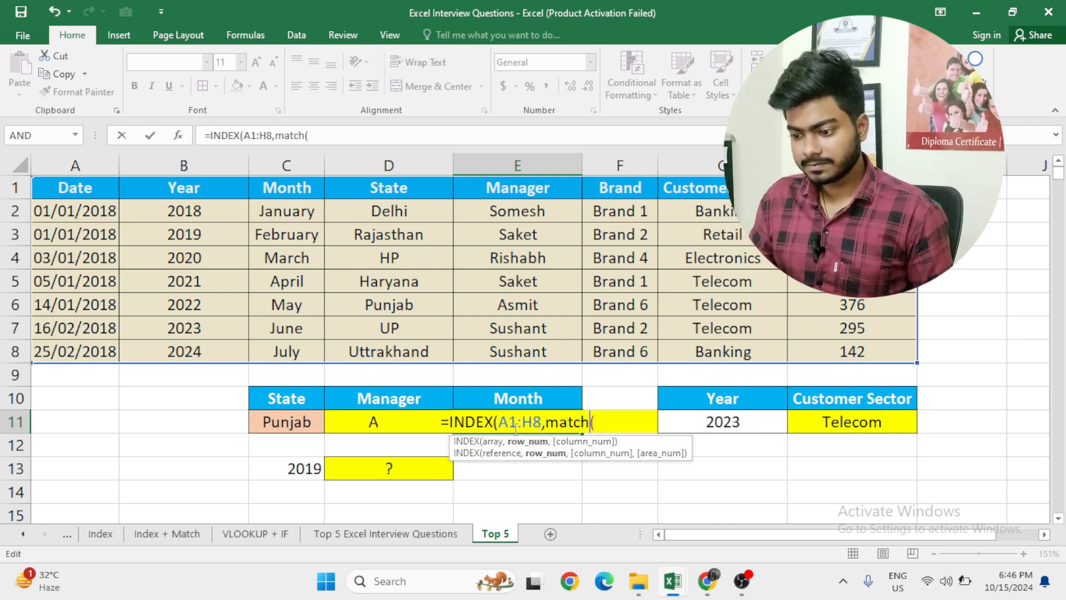
pyautogui.press('Right')
pyautogui.click(276, 413)
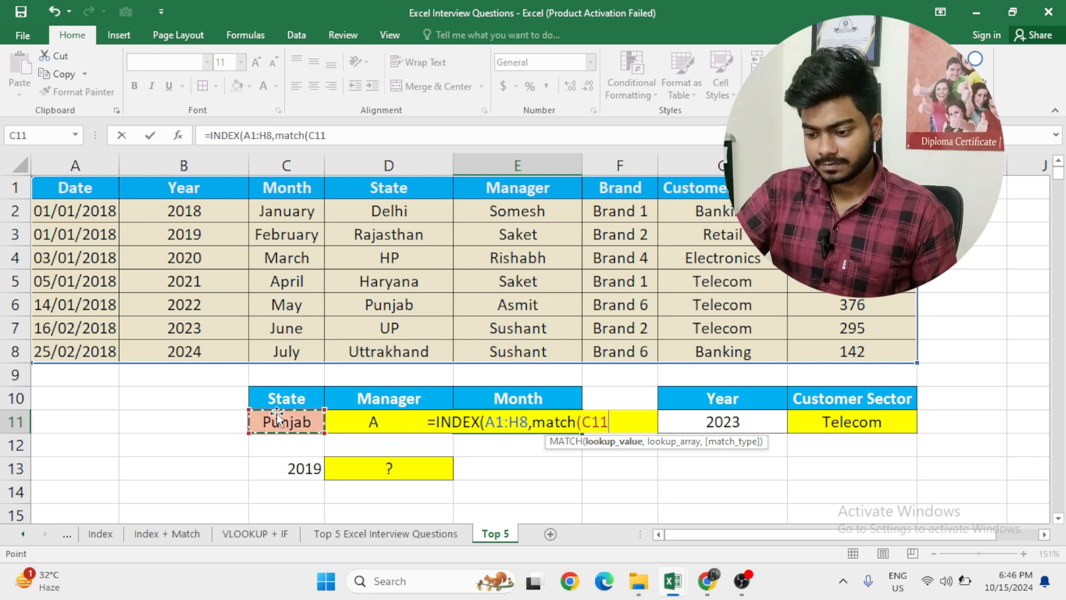
# - Complete the row MATCH with the State column D1:D8 as lookup array and exact match 0
pyautogui.write(',')
pyautogui.press('Up')
pyautogui.press('Up')
pyautogui.press('Up')
pyautogui.press('Up')
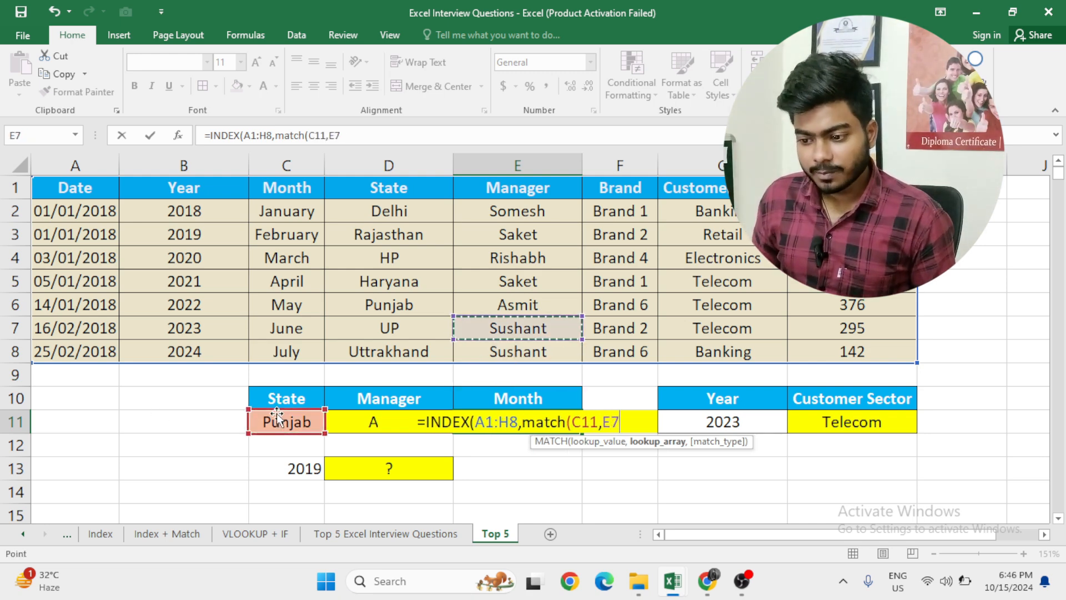
pyautogui.press('Left')
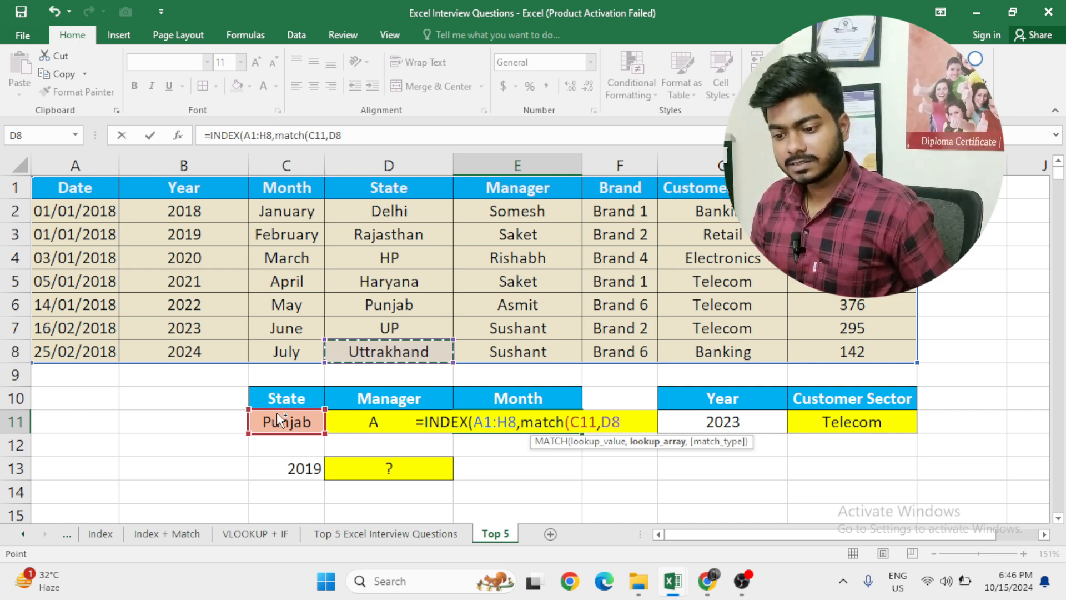
pyautogui.hotkey('ctrl', 'shift', 'Up')
pyautogui.write(',')
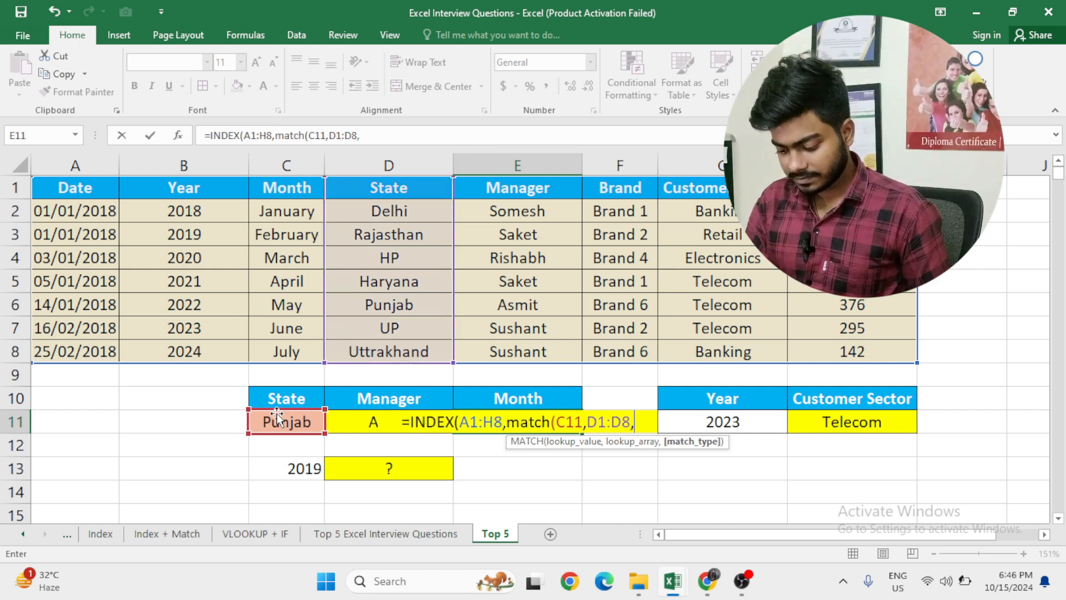
pyautogui.write('0),matc')
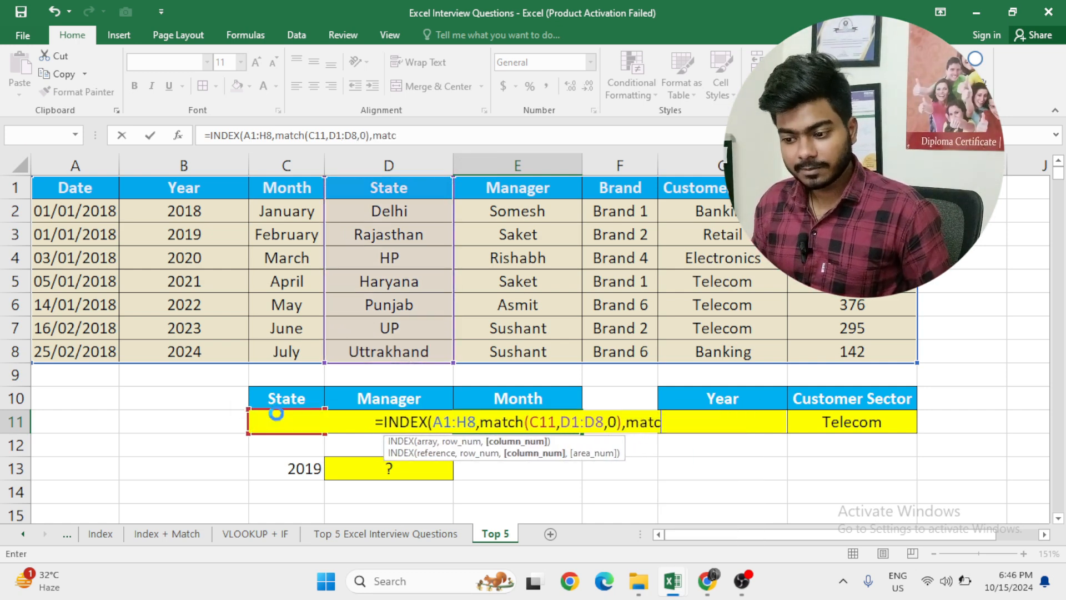
# - Nest a second MATCH as the INDEX column number, with the header in E10 as its lookup value
pyautogui.press('Return')
pyautogui.press('Return')
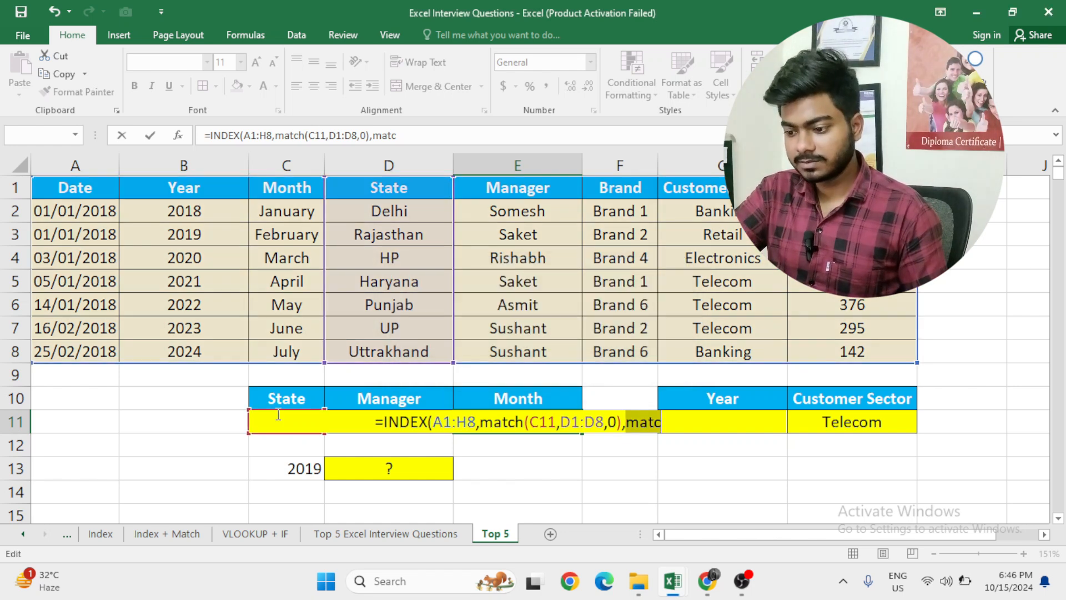
pyautogui.press('BackSpace')
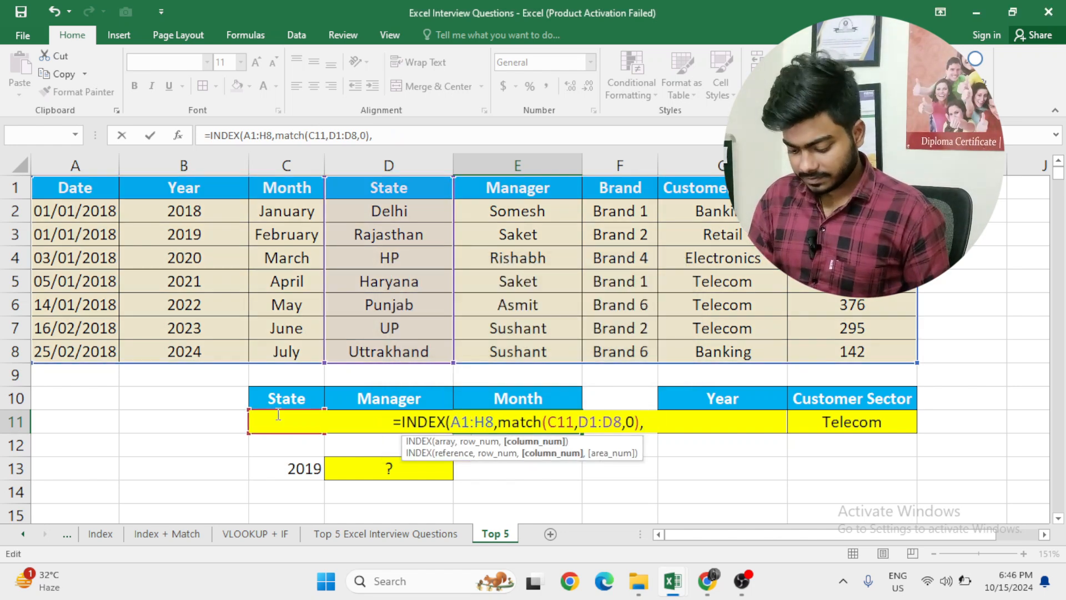
pyautogui.write('match')
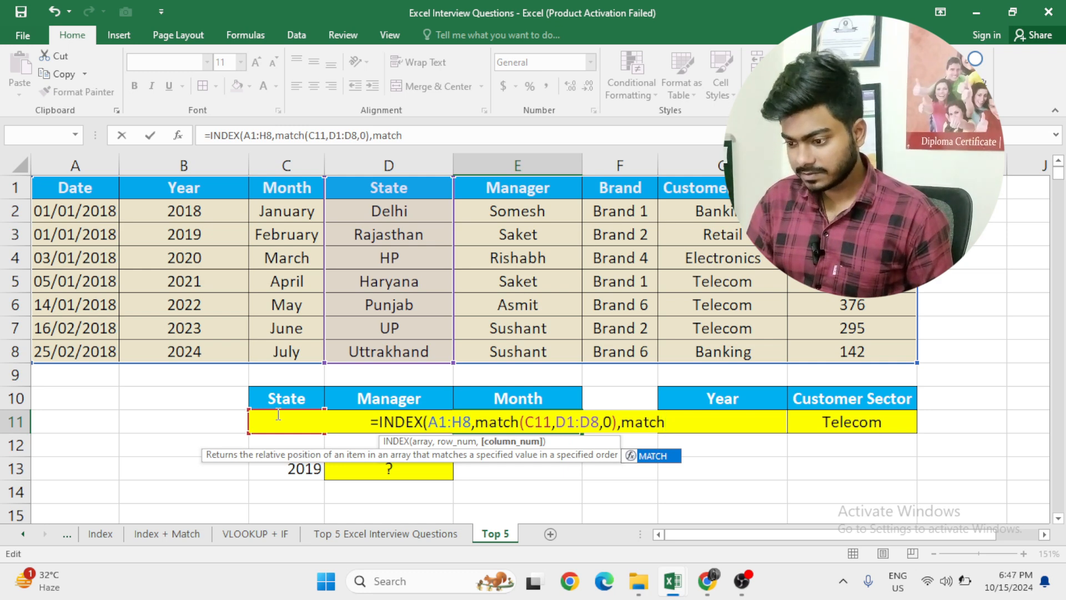
pyautogui.write('(')
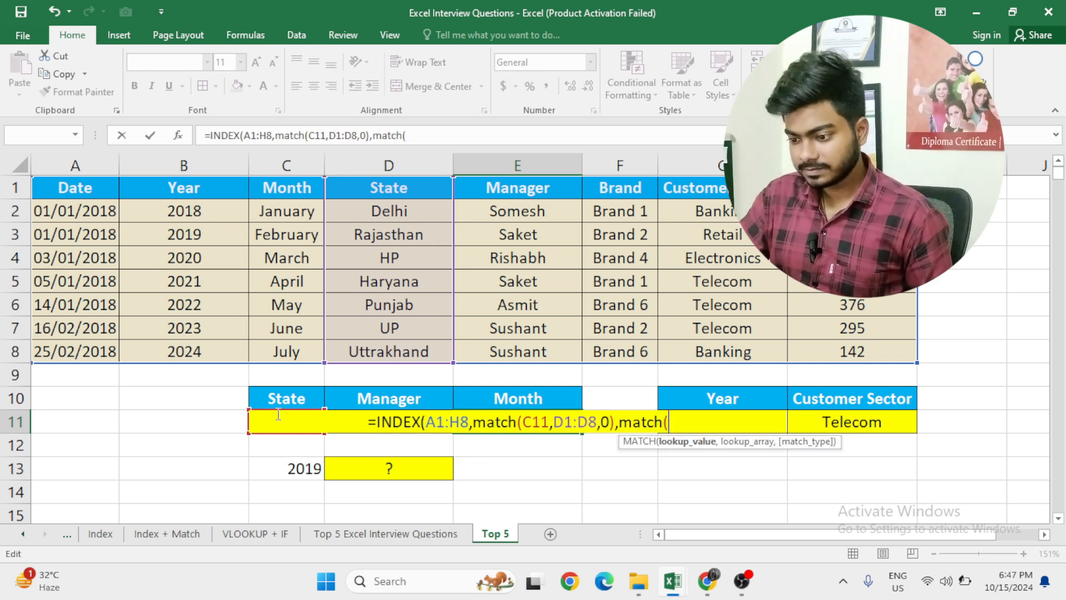
pyautogui.click(513, 402)
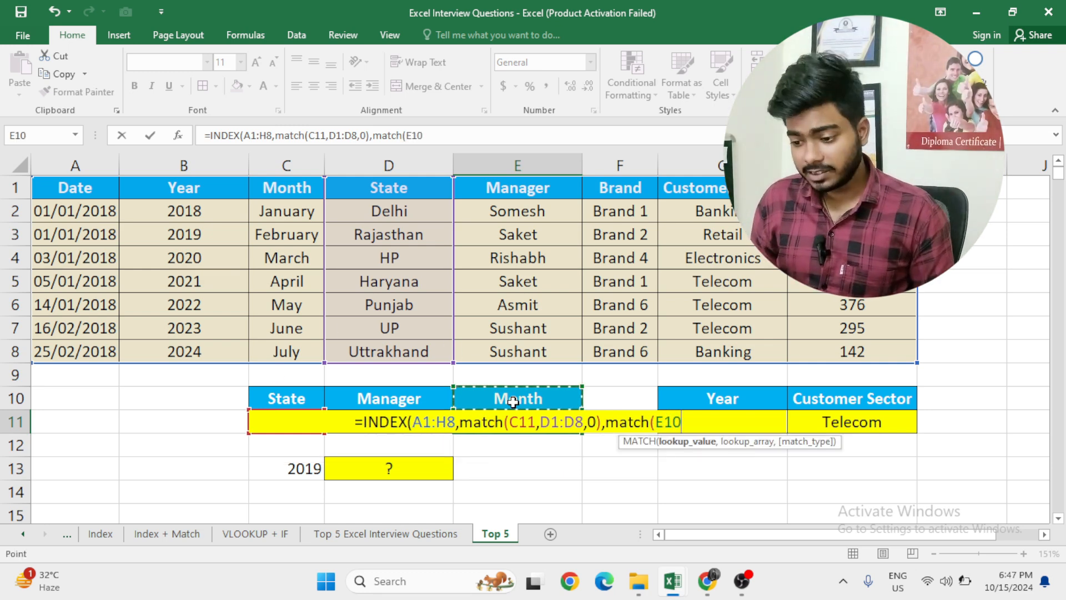
# - Finish the E11 formula by giving the column MATCH the header row A1:H1 as lookup array and exact match 0
pyautogui.write(',')
pyautogui.press('Up')
pyautogui.press('Up')
pyautogui.press('Up')
pyautogui.press('Up')
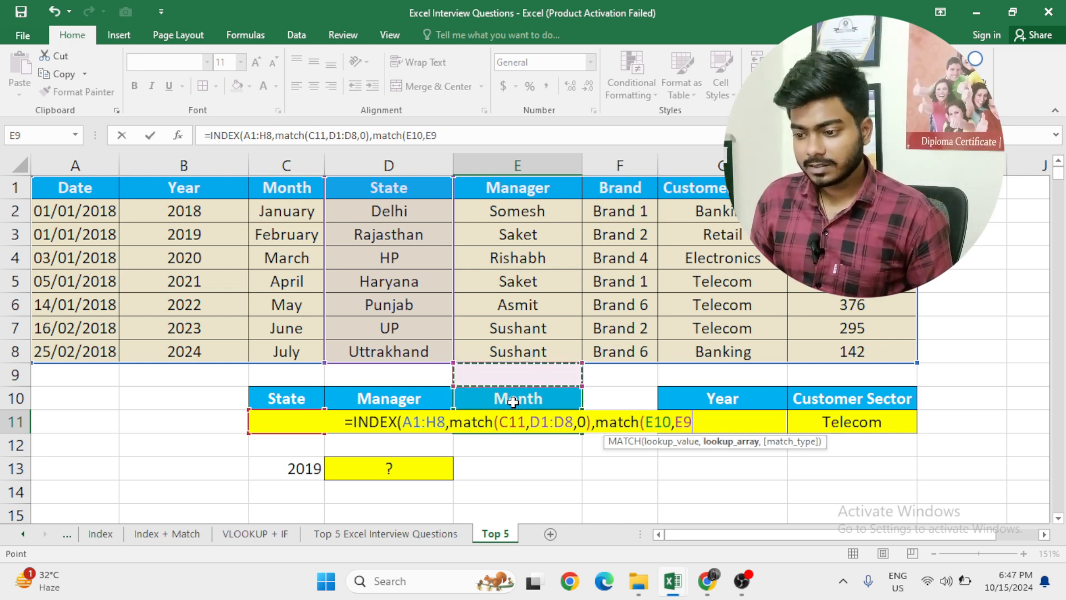
pyautogui.press('Up')
pyautogui.press('Up')
pyautogui.press('Up')
pyautogui.press('Up')
pyautogui.press('Up')
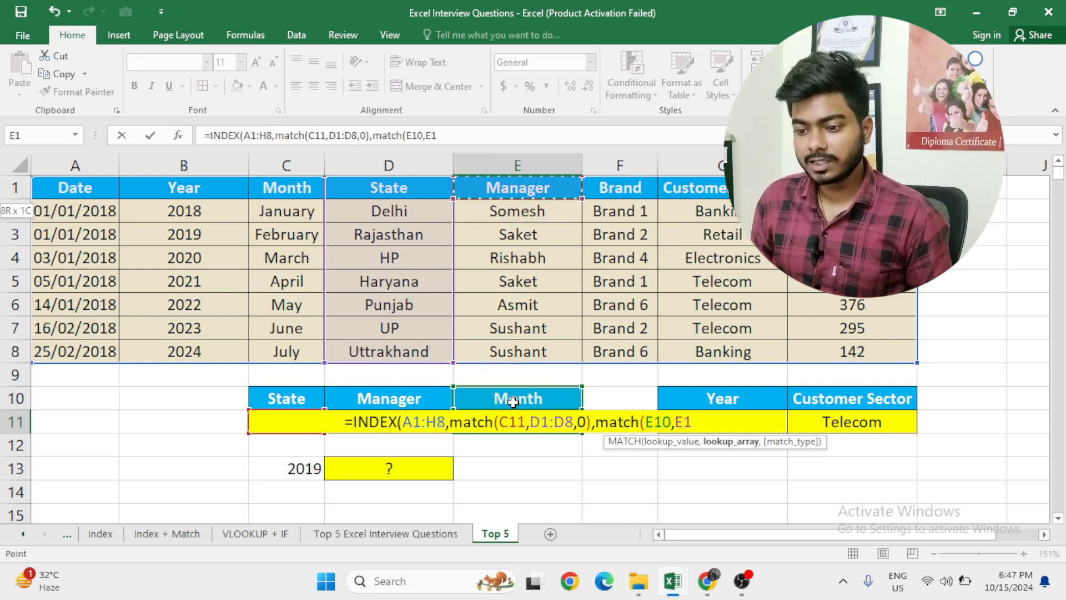
pyautogui.hotkey('shift', 'Left')
pyautogui.hotkey('shift', 'Left')
pyautogui.hotkey('shift', 'Left')
pyautogui.hotkey('shift', 'Left')
pyautogui.hotkey('shift', 'Right')
pyautogui.hotkey('shift', 'Right')
pyautogui.hotkey('shift', 'Right')
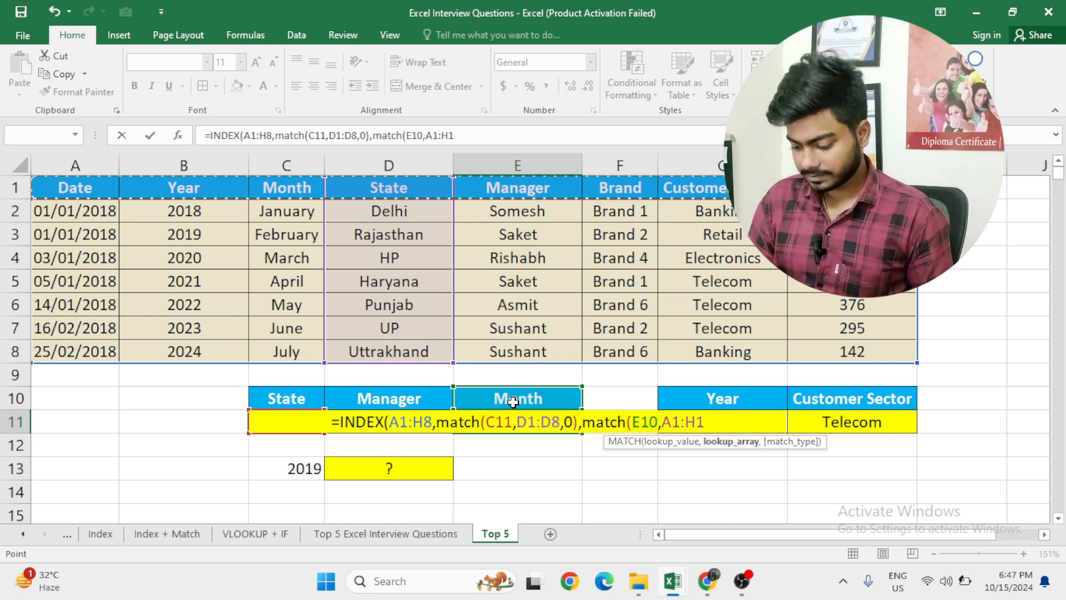
pyautogui.write(',0))')
pyautogui.press('Return')
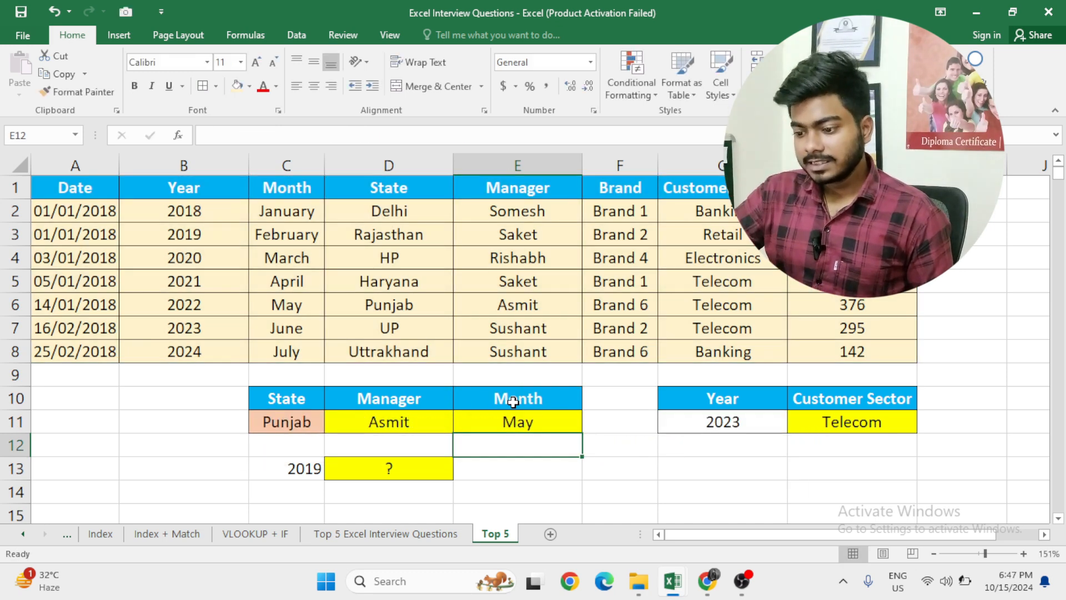
# - Test the INDEX-MATCH lookup by switching the header in E10 to Year and then to sales value
pyautogui.click(535, 390)
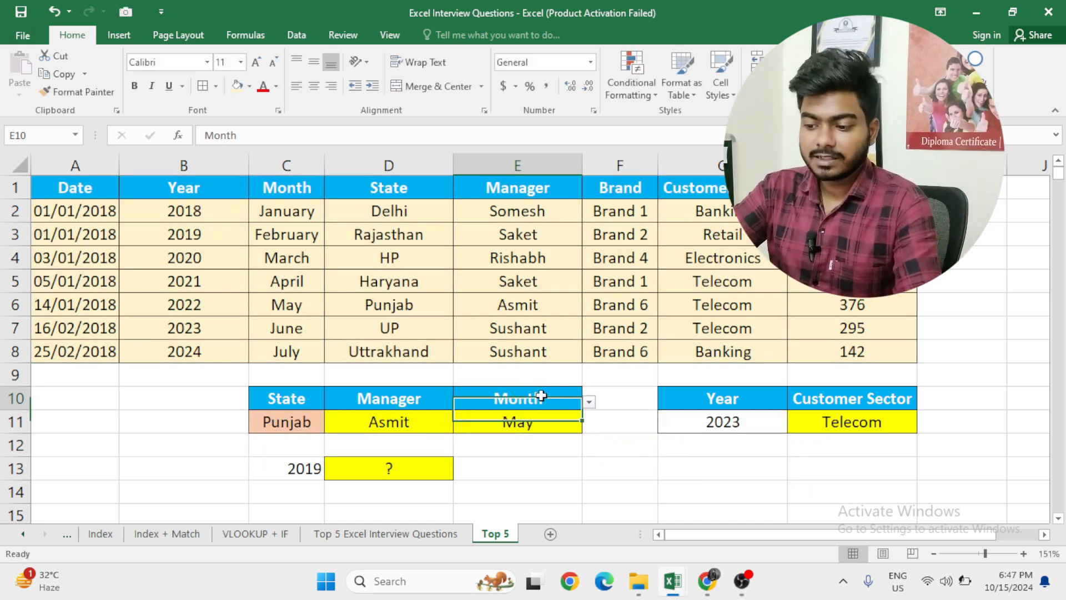
pyautogui.click(589, 402)
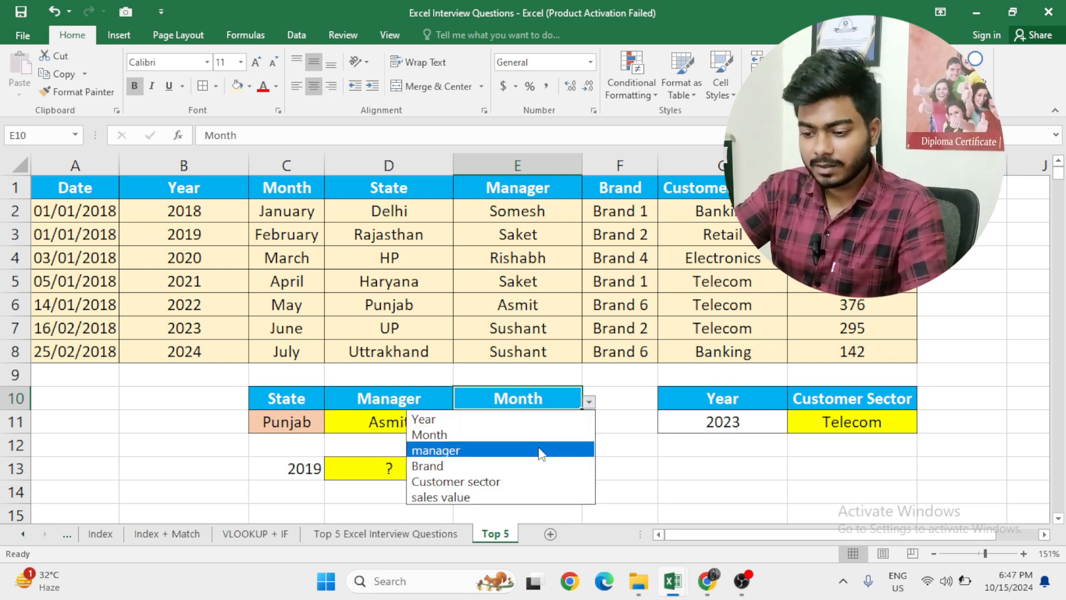
pyautogui.click(529, 420)
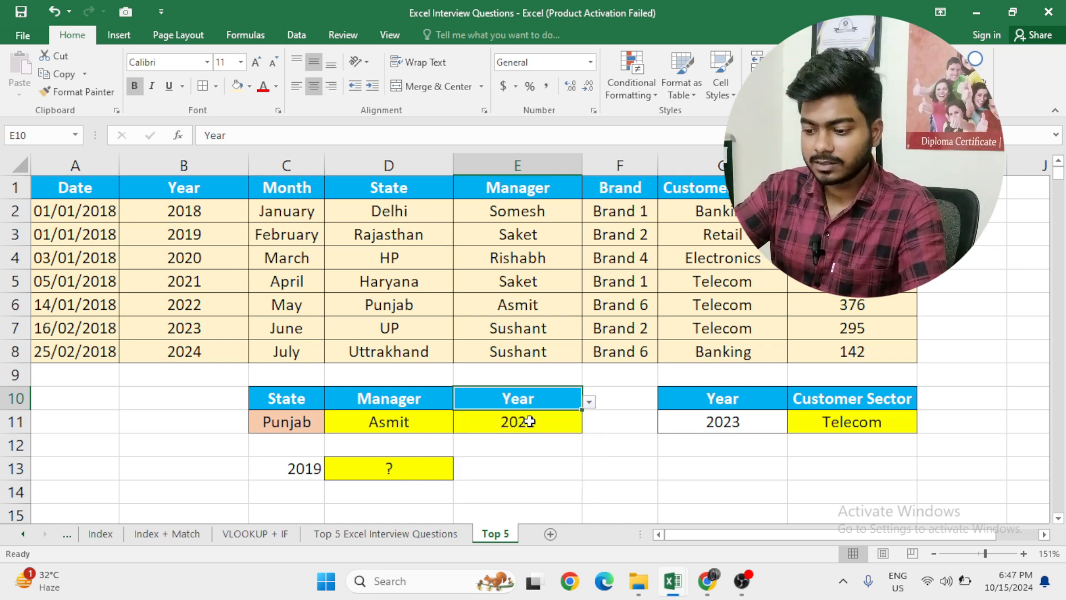
pyautogui.click(589, 404)
pyautogui.click(527, 496)
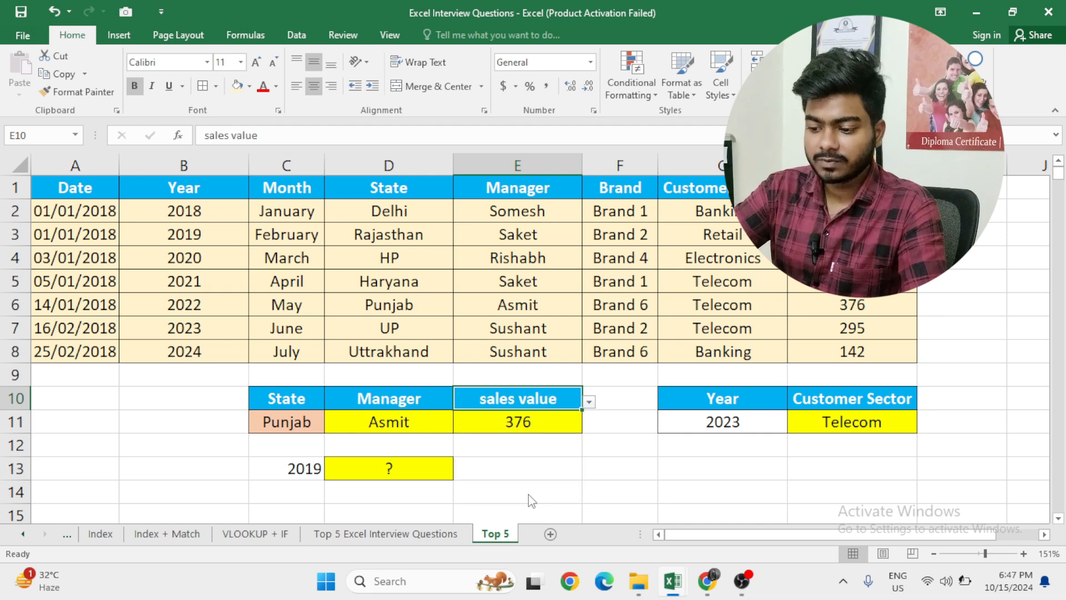
# - Review the finished INDEX-MATCH formula in E11 and close it without changes
pyautogui.click(514, 459)
pyautogui.doubleClick(535, 424)
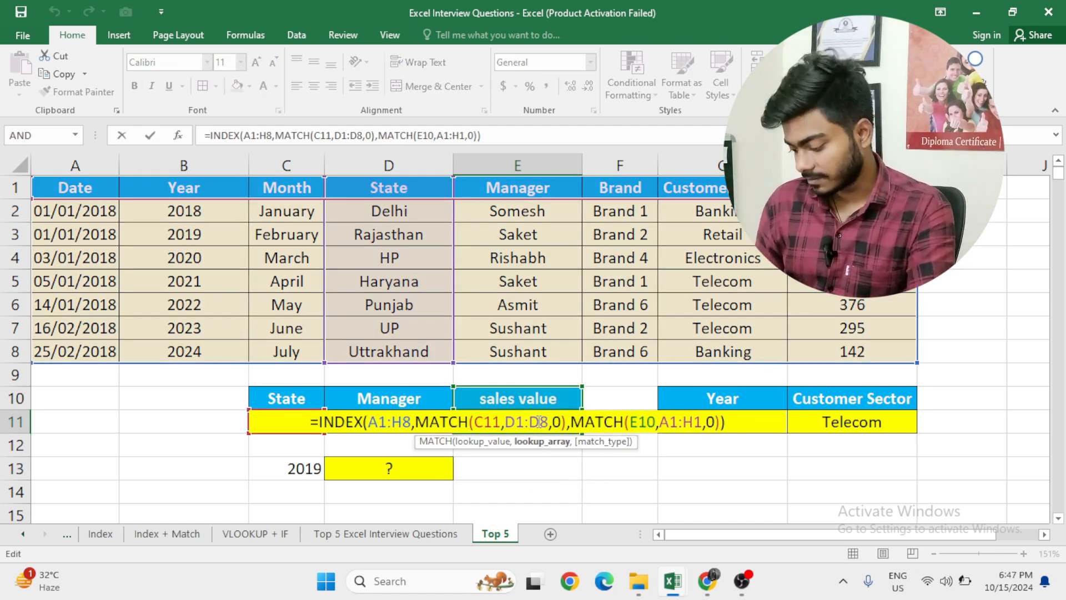
pyautogui.press('Return')
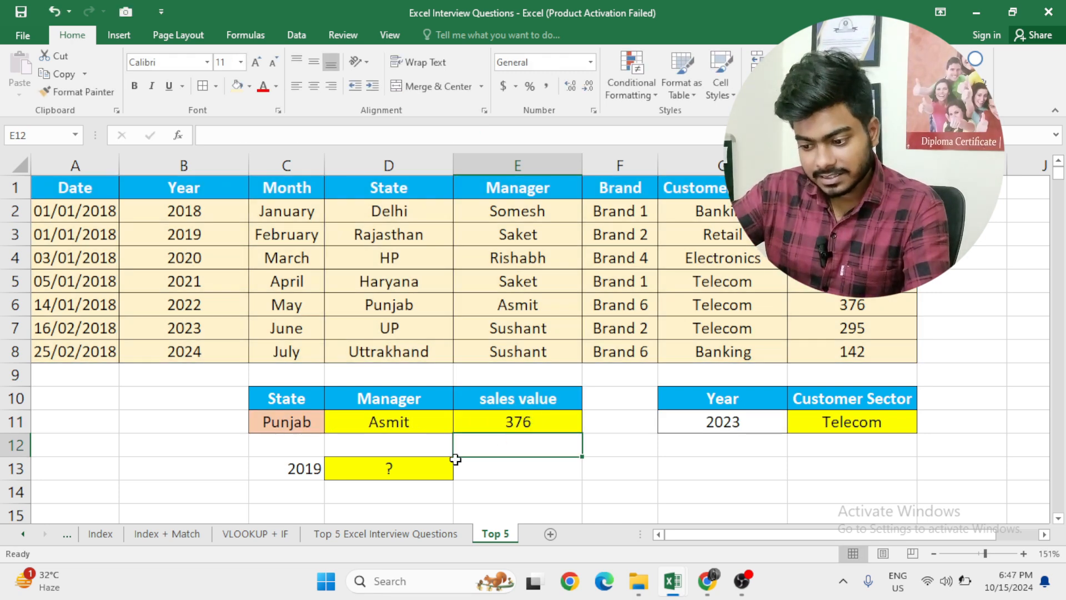
# - Change the lookup value in C13, beside the question-mark cell, to january
pyautogui.scroll(-1, 455, 458)
pyautogui.click(407, 393)
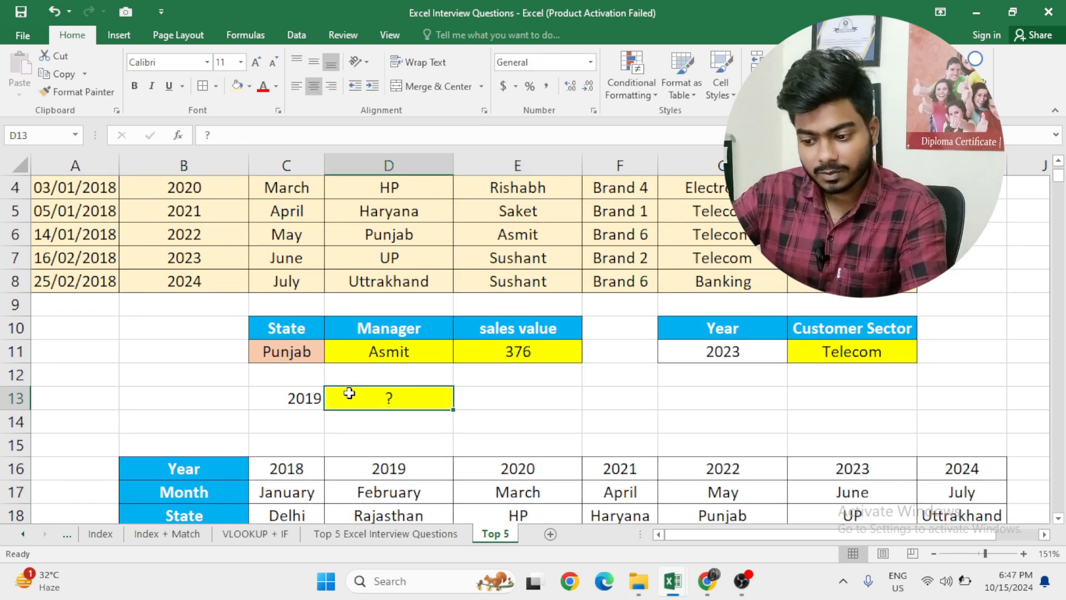
pyautogui.click(316, 398)
pyautogui.click(331, 401)
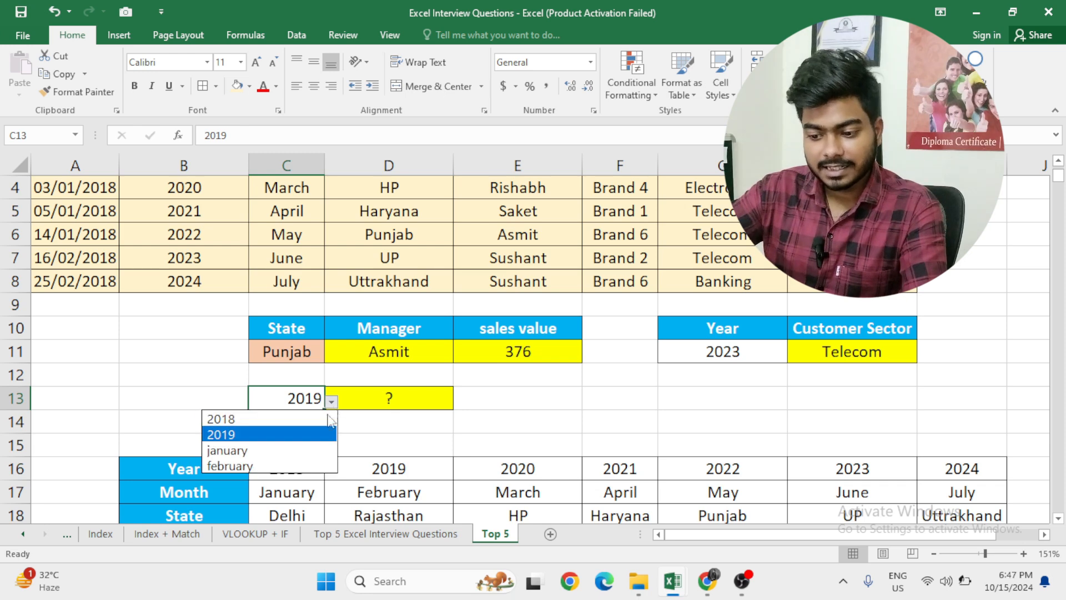
pyautogui.click(303, 447)
pyautogui.scroll(1, 321, 421)
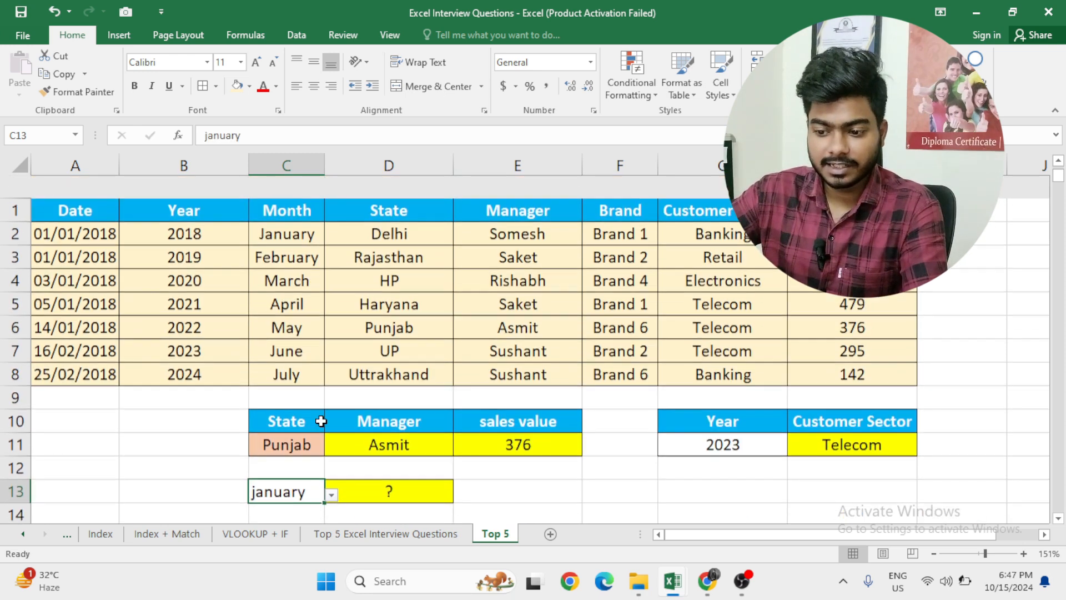
# - Highlight the Year values in B2:B8 and the Month values in C2:C8 of the data table
pyautogui.moveTo(169, 210); pyautogui.dragTo(178, 350)
pyautogui.moveTo(266, 206); pyautogui.dragTo(287, 350)
pyautogui.scroll(-1, 296, 359)
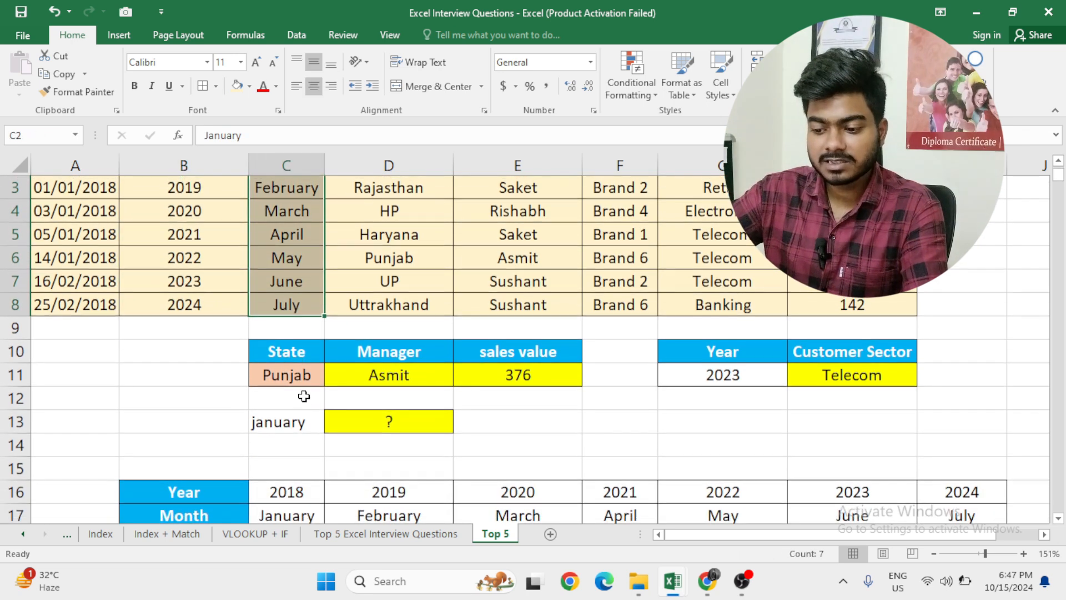
# - Set the lookup value in C13 back to 2019
pyautogui.click(305, 423)
pyautogui.click(331, 425)
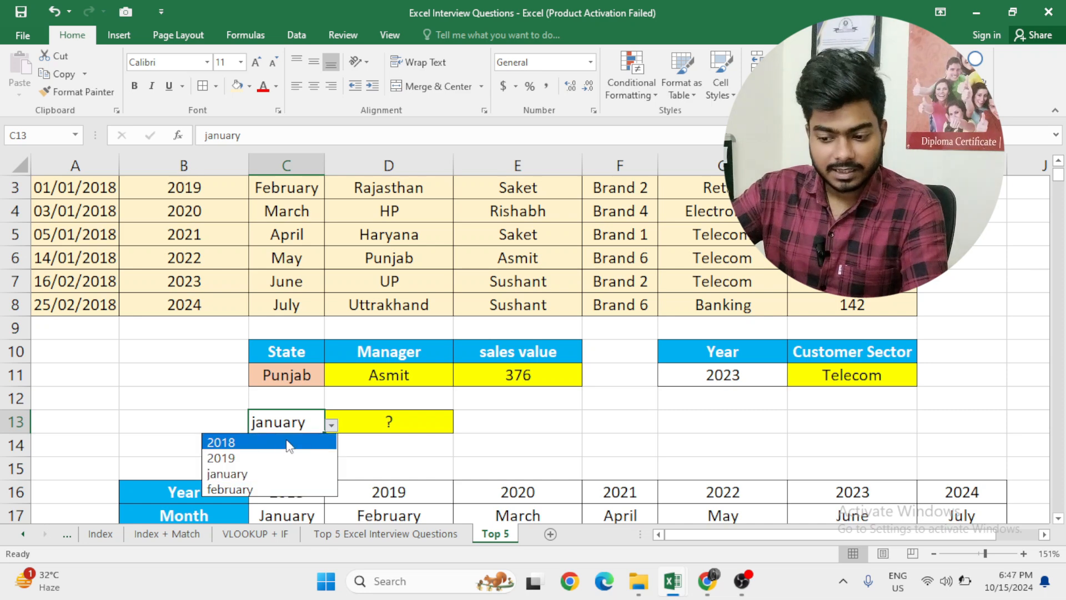
pyautogui.click(257, 459)
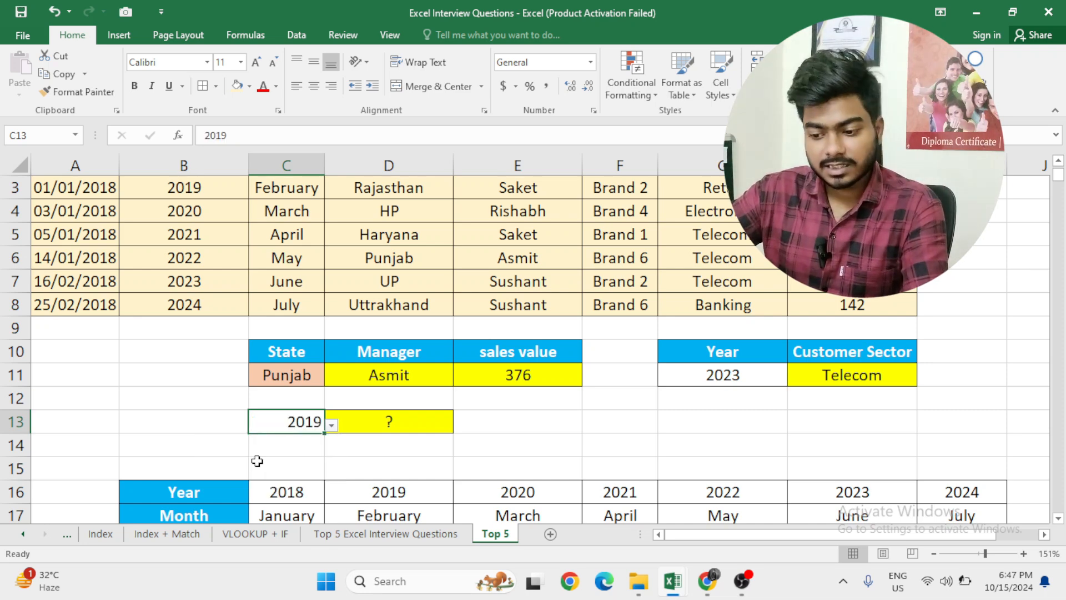
# - Set the lookup value in C13 to january and start an IF formula in D13 with the test ISNUMBER(C13)
pyautogui.click(331, 425)
pyautogui.click(287, 472)
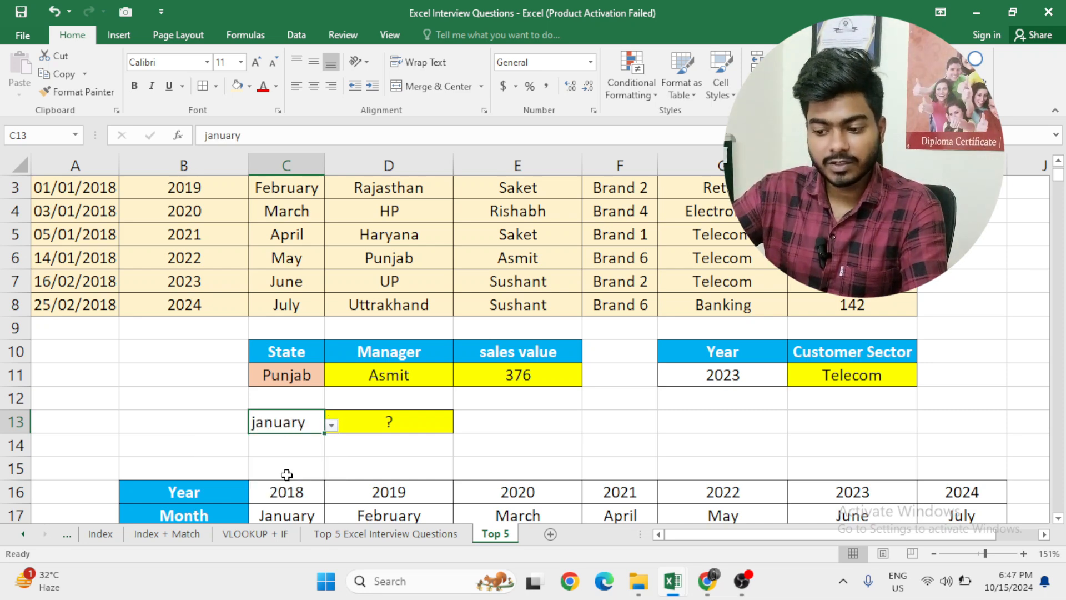
pyautogui.click(376, 425)
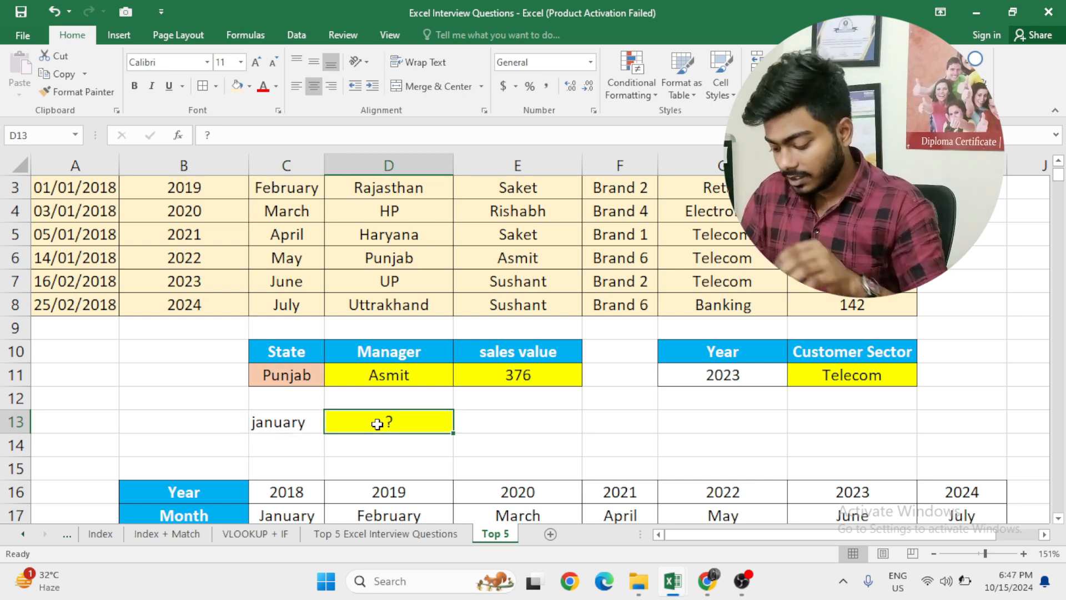
pyautogui.write('=if')
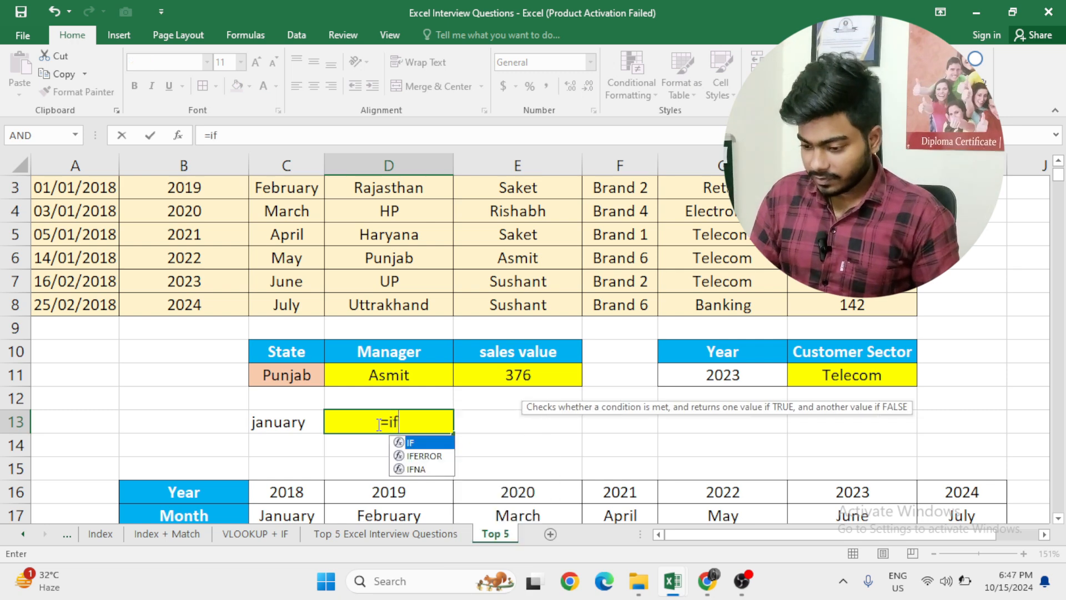
pyautogui.write('(isnu')
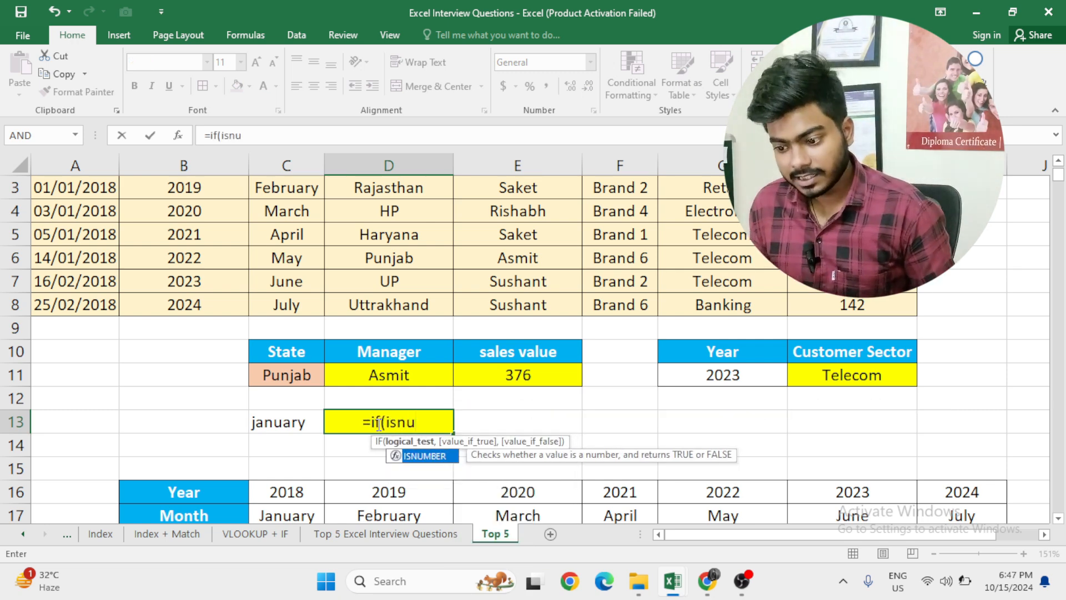
pyautogui.press('Tab')
pyautogui.press('Left')
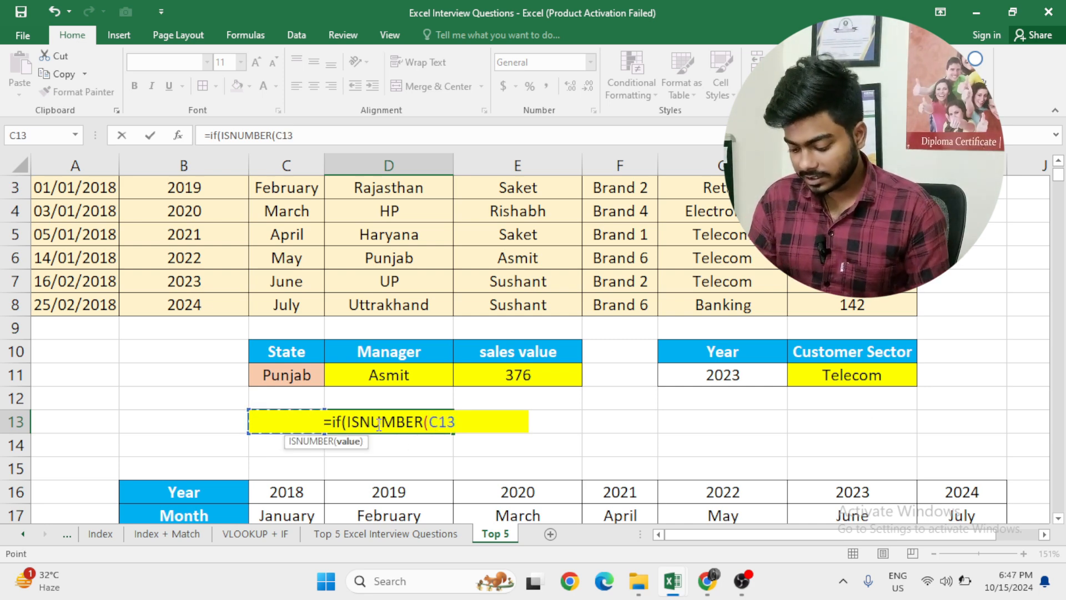
pyautogui.write('),')
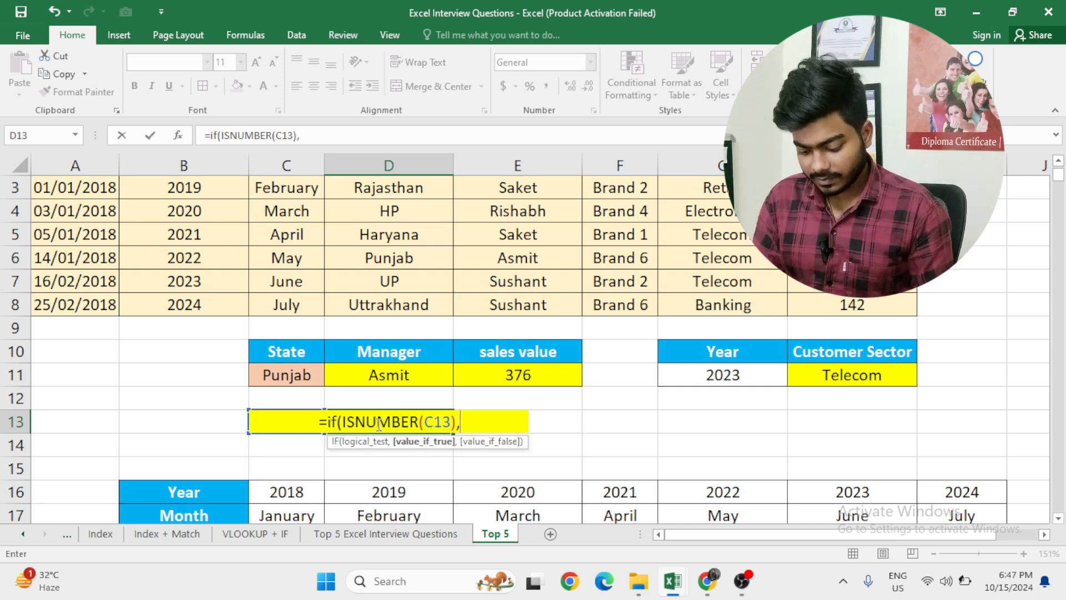
# - Use VLOOKUP(C13,B1:H8,3,0) as the IF formula's value-if-true and begin a second VLOOKUP for the value-if-false
pyautogui.write('vloo')
pyautogui.press('Tab')
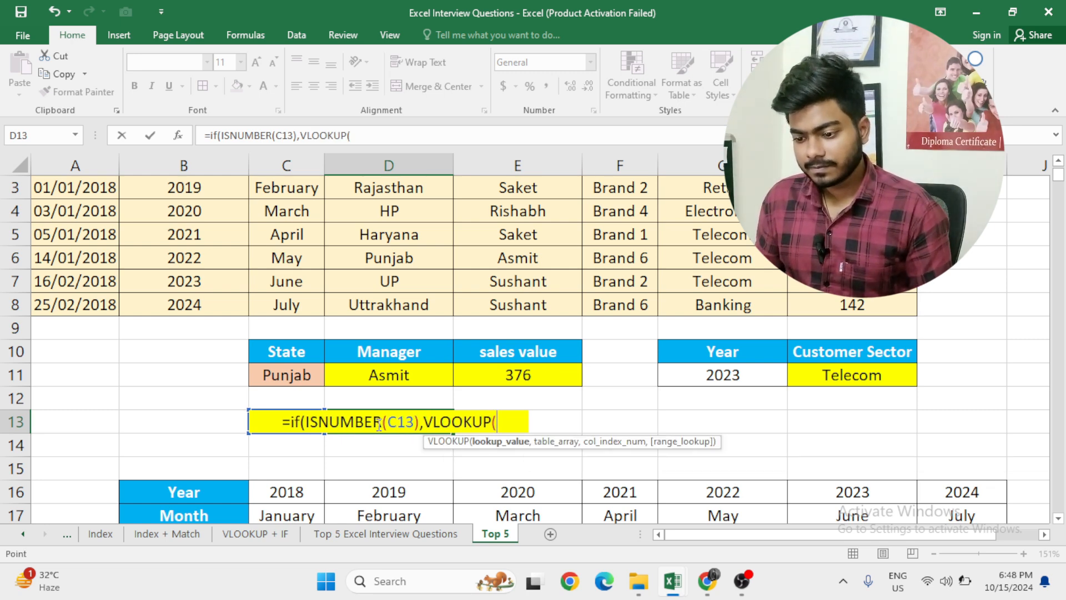
pyautogui.press('Left')
pyautogui.write(',')
pyautogui.press('Up')
pyautogui.press('Up')
pyautogui.press('Up')
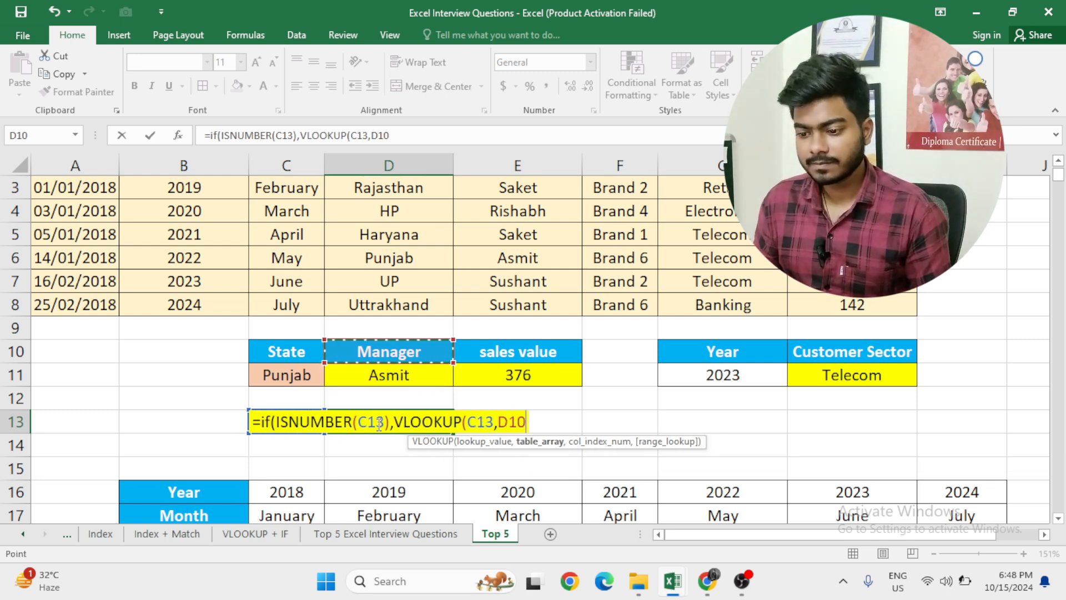
pyautogui.press('Up')
pyautogui.press('Up')
pyautogui.press('Left')
pyautogui.press('Left')
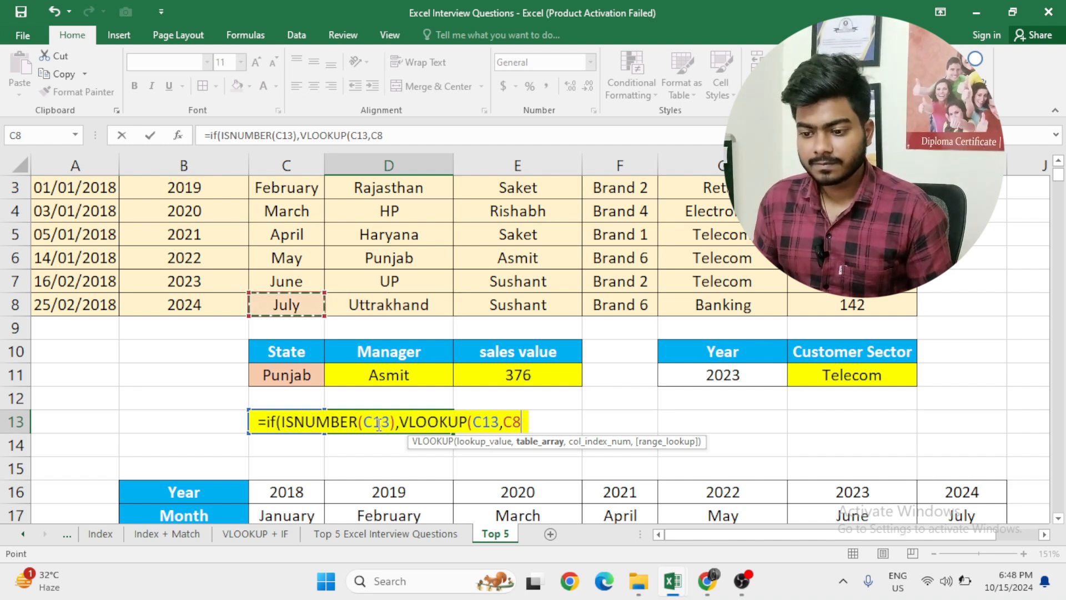
pyautogui.hotkey('ctrl', 'shift', 'Up')
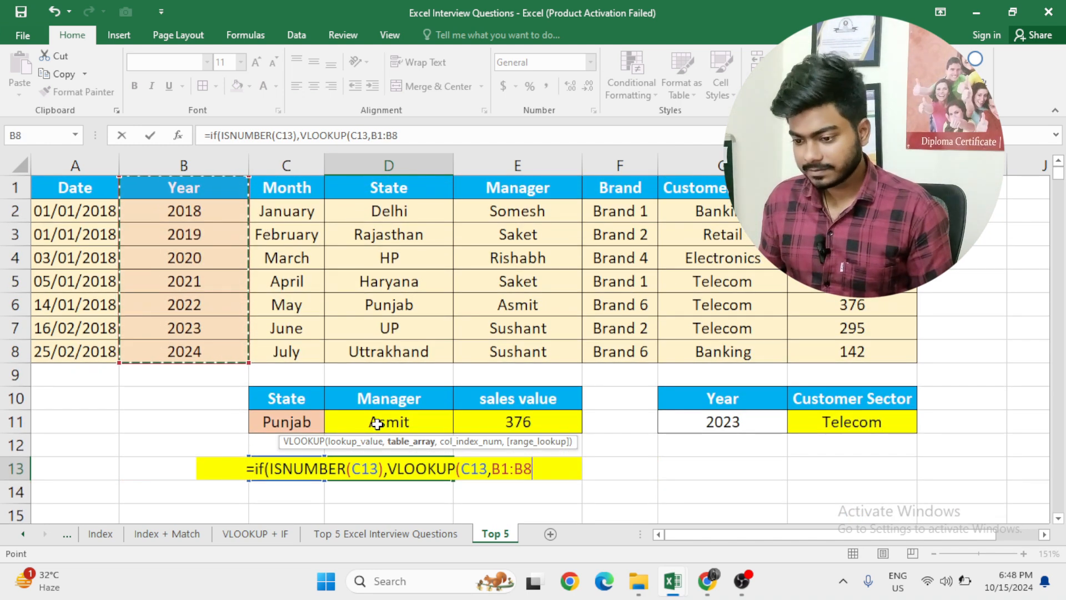
pyautogui.hotkey('ctrl', 'shift', 'Right')
pyautogui.write(',')
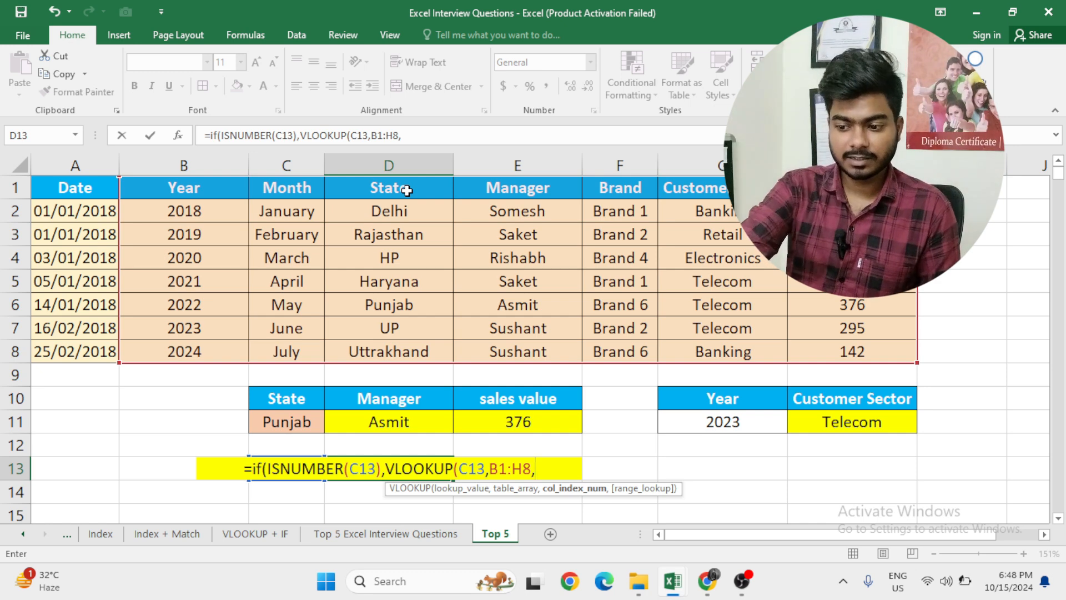
pyautogui.write('3')
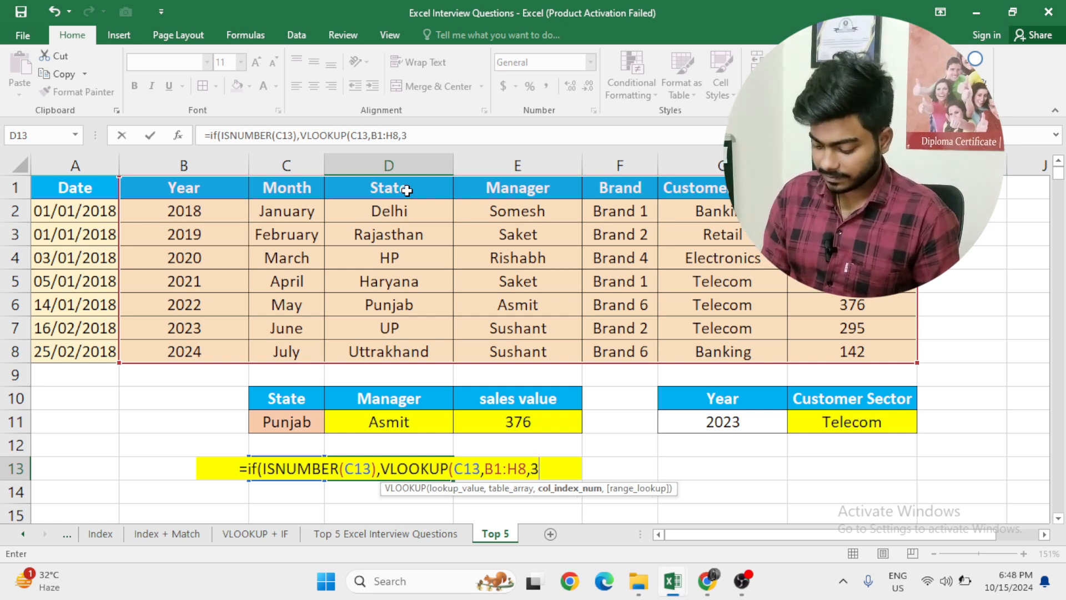
pyautogui.write(',0),vl')
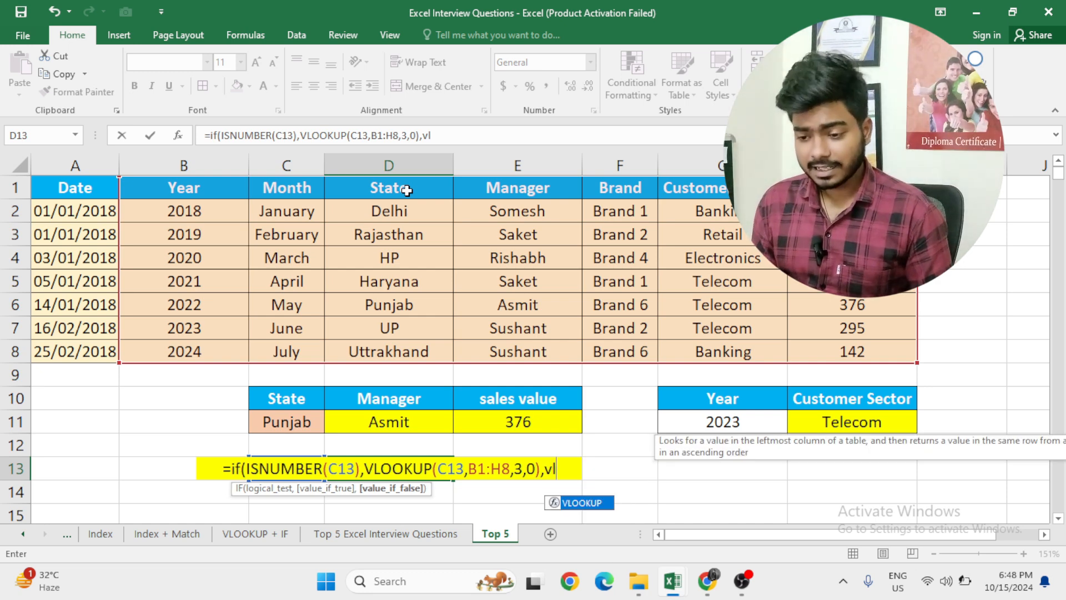
# - Give the second VLOOKUP the lookup value C13 and the table range C1:H8, starting at the Month column
pyautogui.press('Tab')
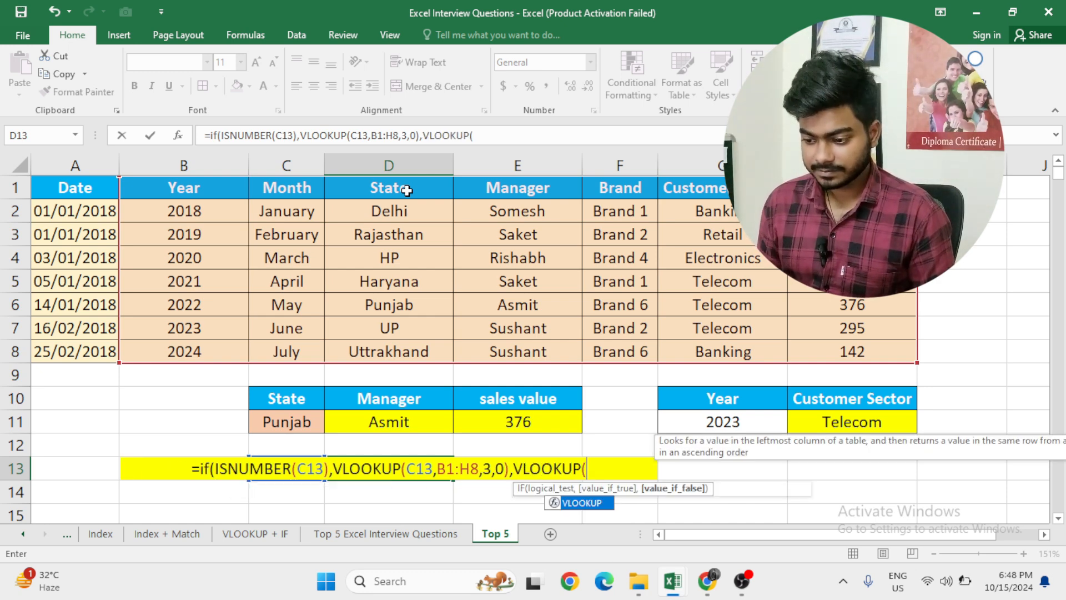
pyautogui.press('Left')
pyautogui.write(',')
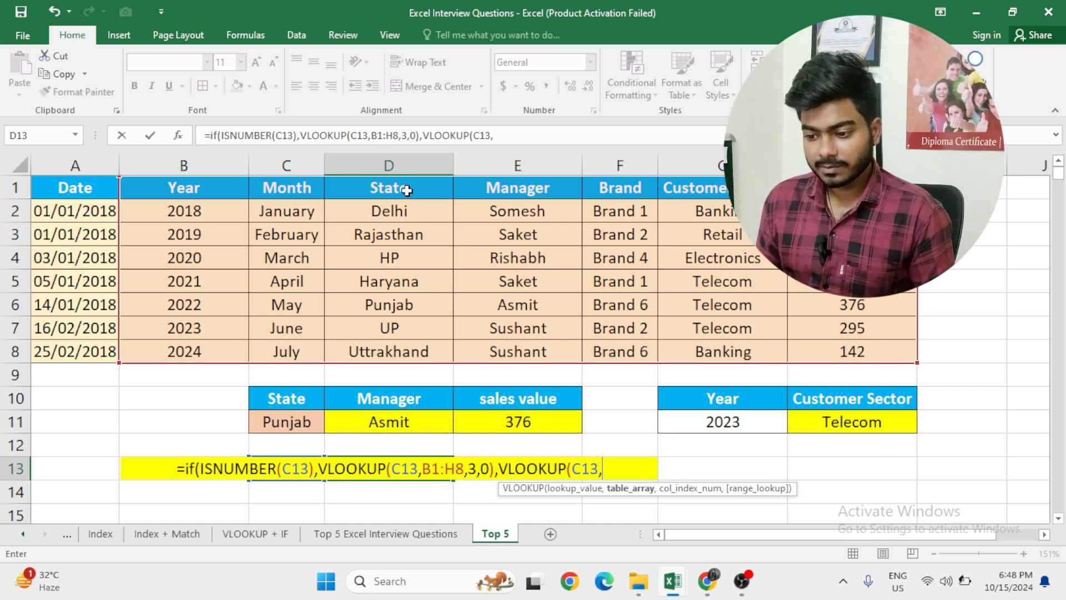
pyautogui.press('Up')
pyautogui.press('Up')
pyautogui.press('Up')
pyautogui.press('Up')
pyautogui.press('Up')
pyautogui.press('Left')
pyautogui.press('Up')
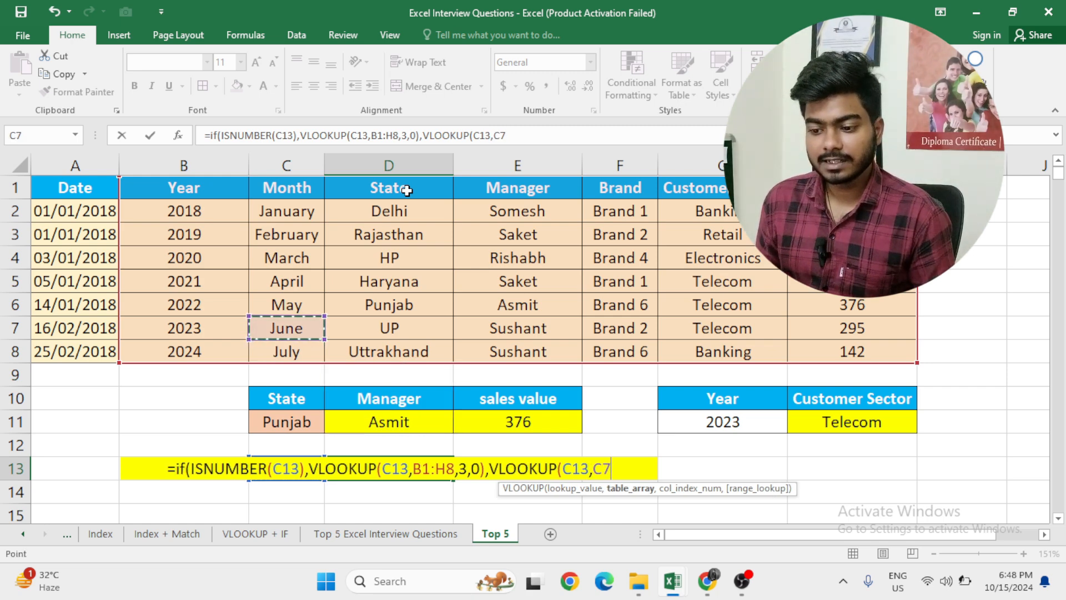
pyautogui.press('Down')
pyautogui.hotkey('ctrl', 'shift', 'Up')
pyautogui.hotkey('ctrl', 'shift', 'Right')
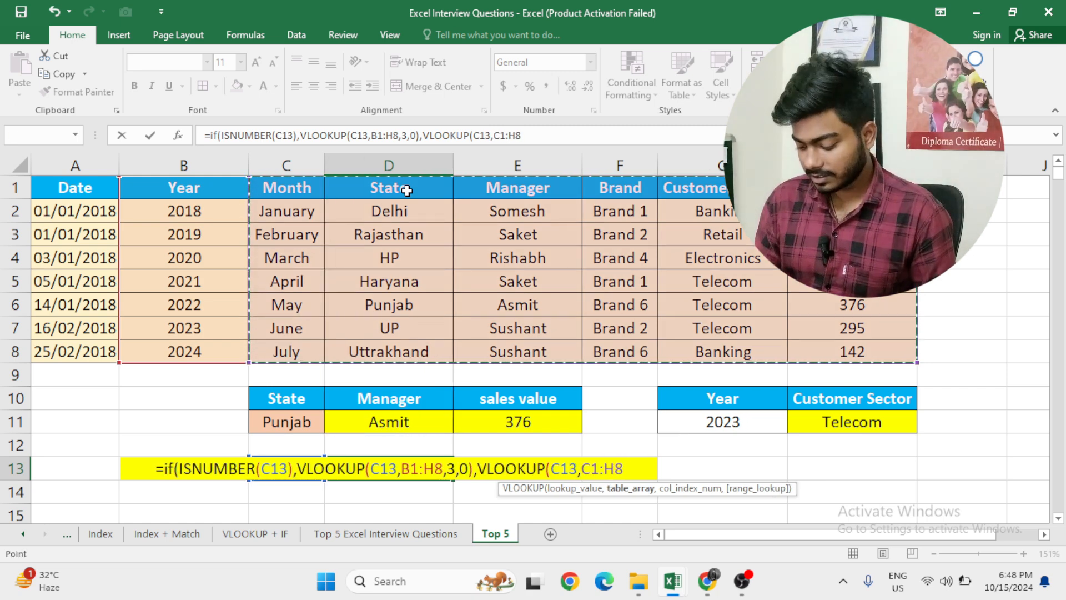
# - Finish the second VLOOKUP with column index 2 and exact match 0, and enter the completed IF formula in D13
pyautogui.write(',')
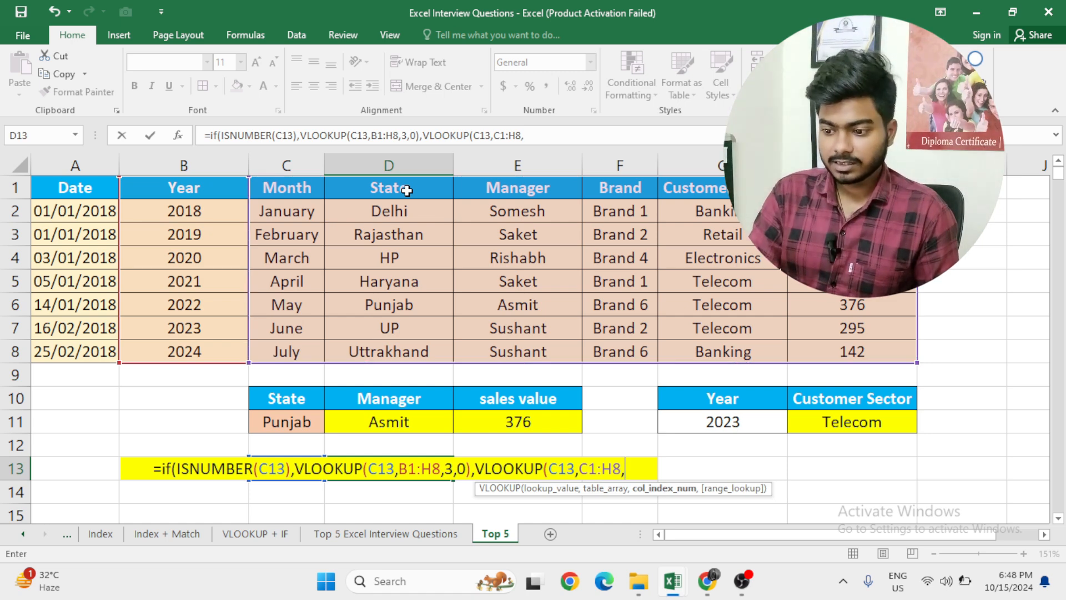
pyautogui.write('2')
pyautogui.write(',0)')
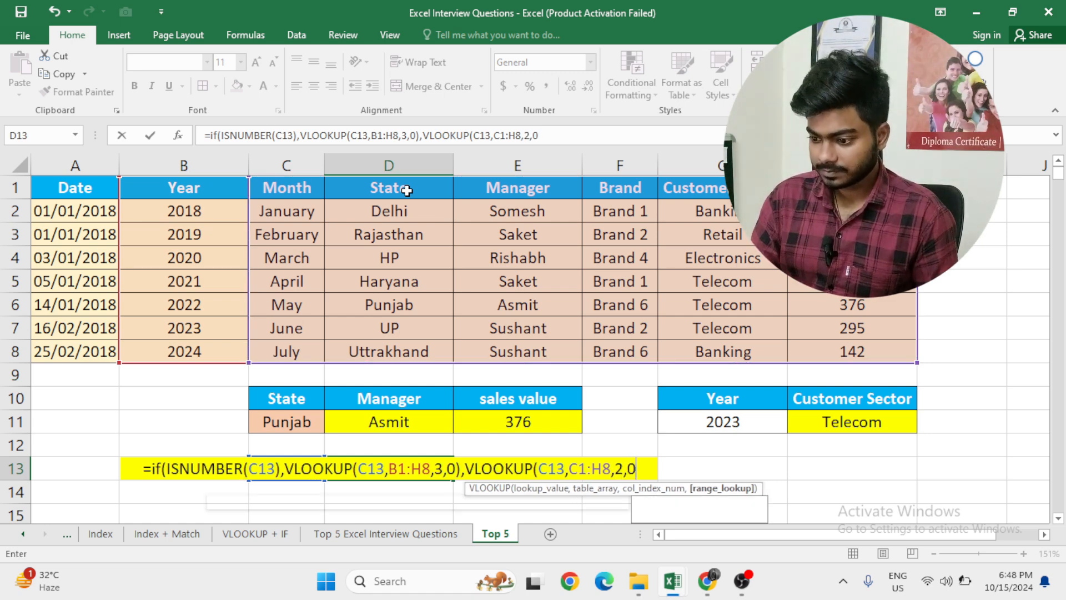
pyautogui.write(')')
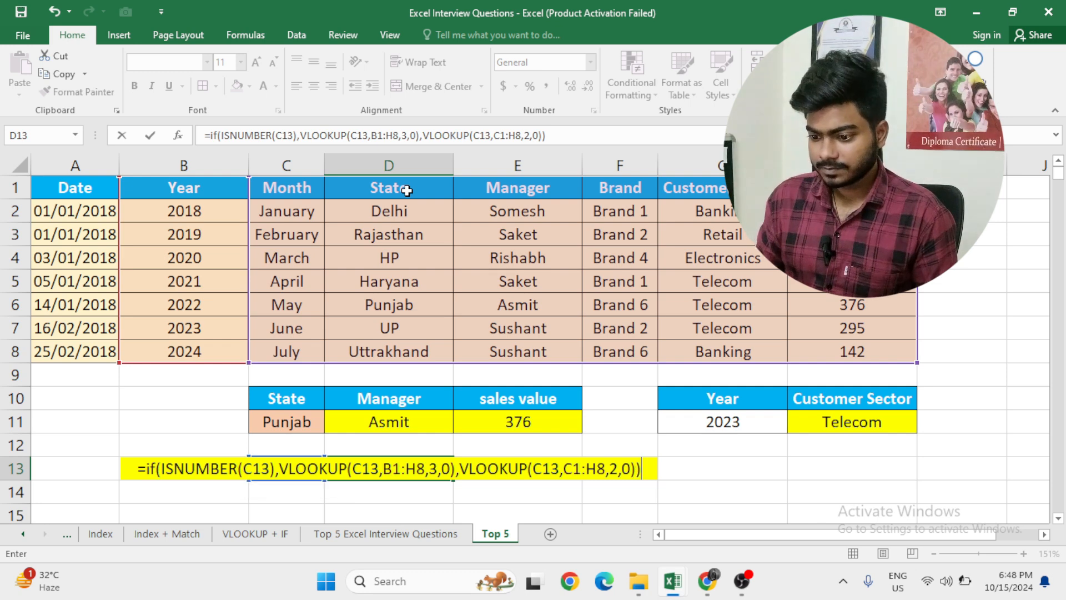
pyautogui.press('Return')
pyautogui.press('Up')
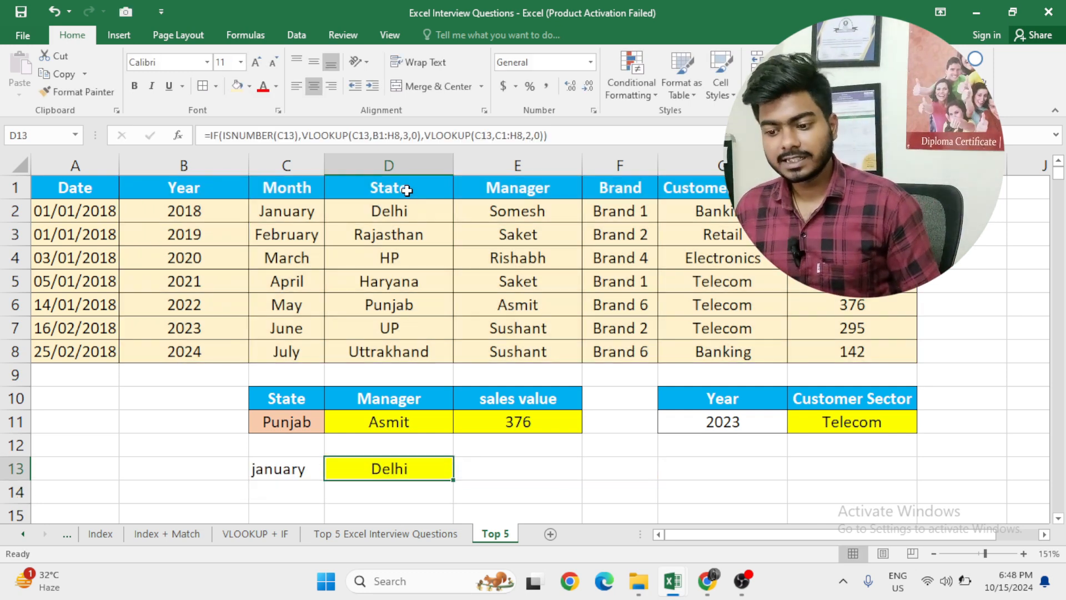
# - Test the D13 formula by switching the lookup value in C13 to 2019 and back to january
pyautogui.press('Left')
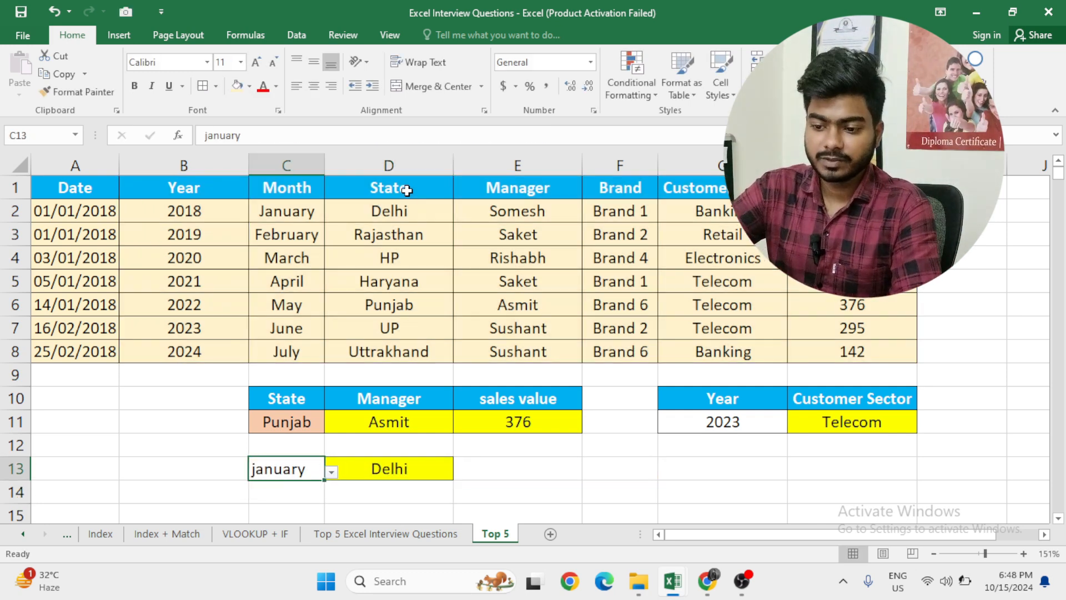
pyautogui.click(331, 473)
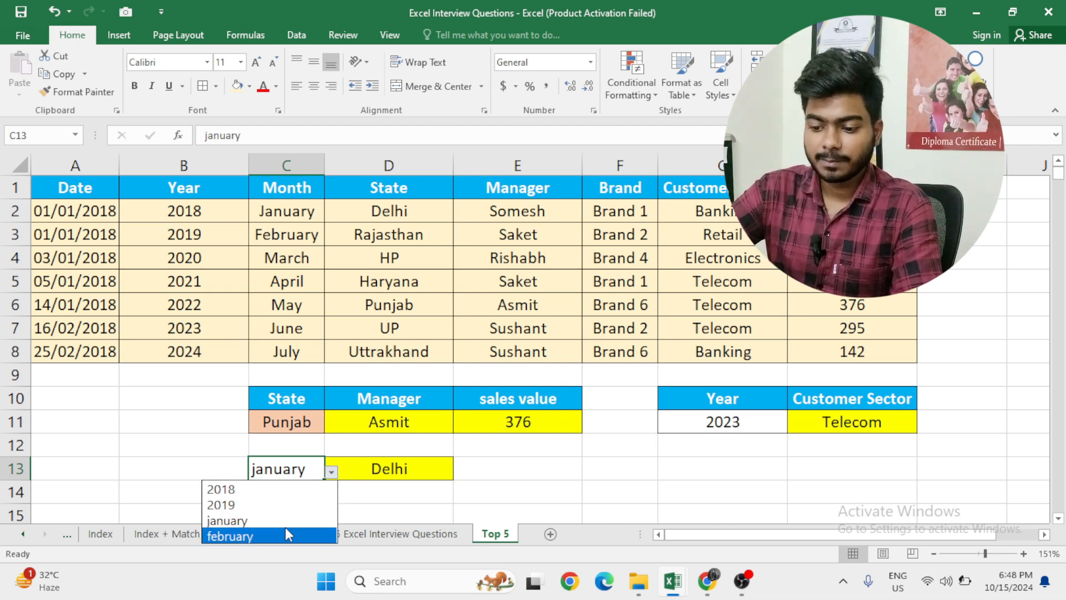
pyautogui.click(285, 503)
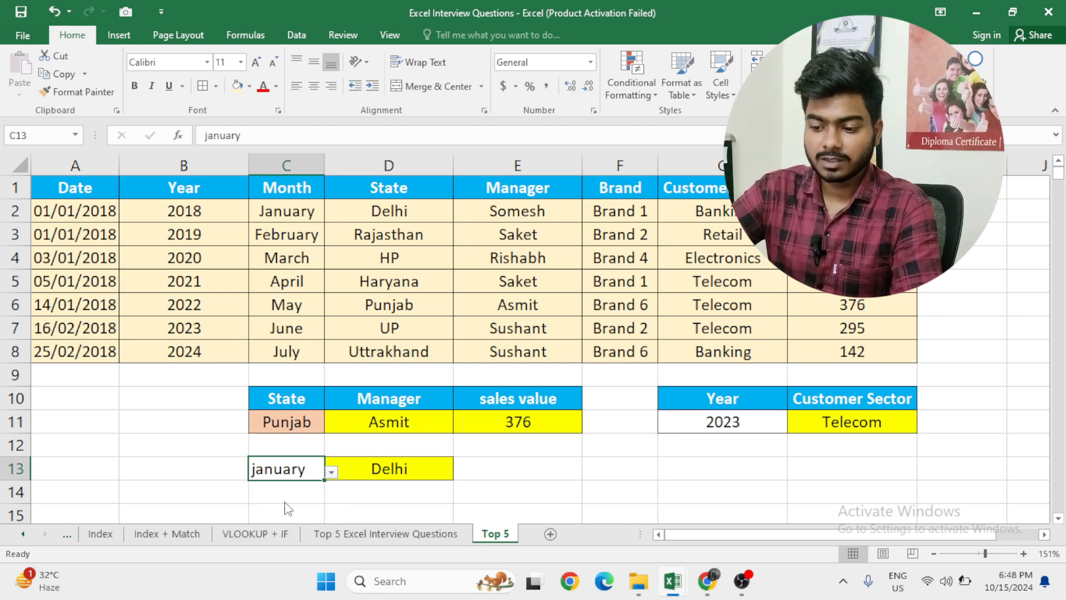
pyautogui.click(331, 473)
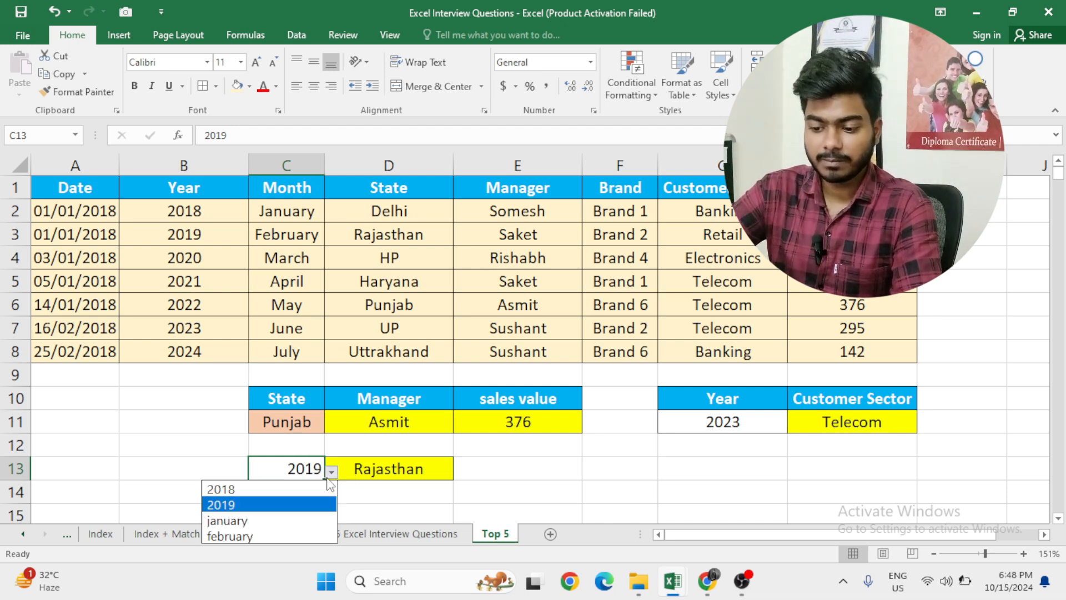
pyautogui.click(297, 522)
pyautogui.click(351, 498)
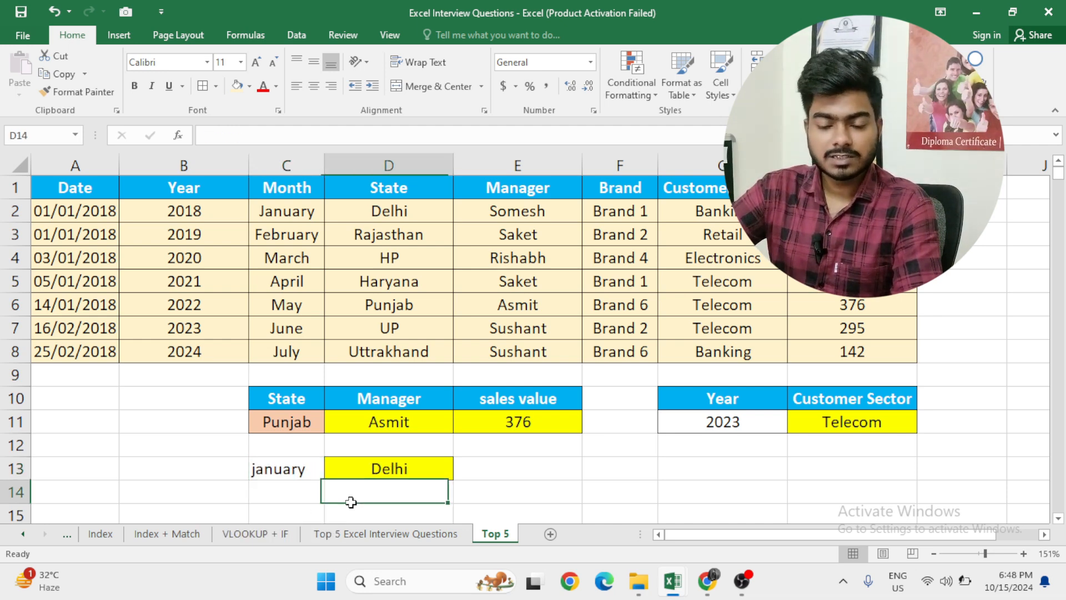
# - Examine the horizontal table's row headers in column B for the Sales Value question in D25
pyautogui.scroll(-1, 350, 502)
pyautogui.scroll(-3, 351, 503)
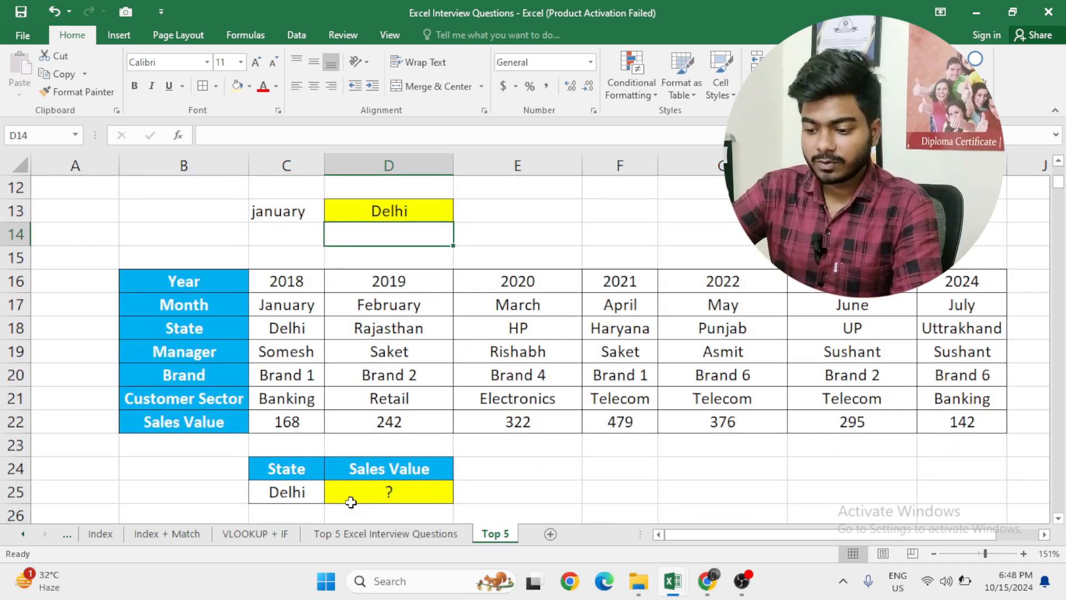
pyautogui.click(379, 471)
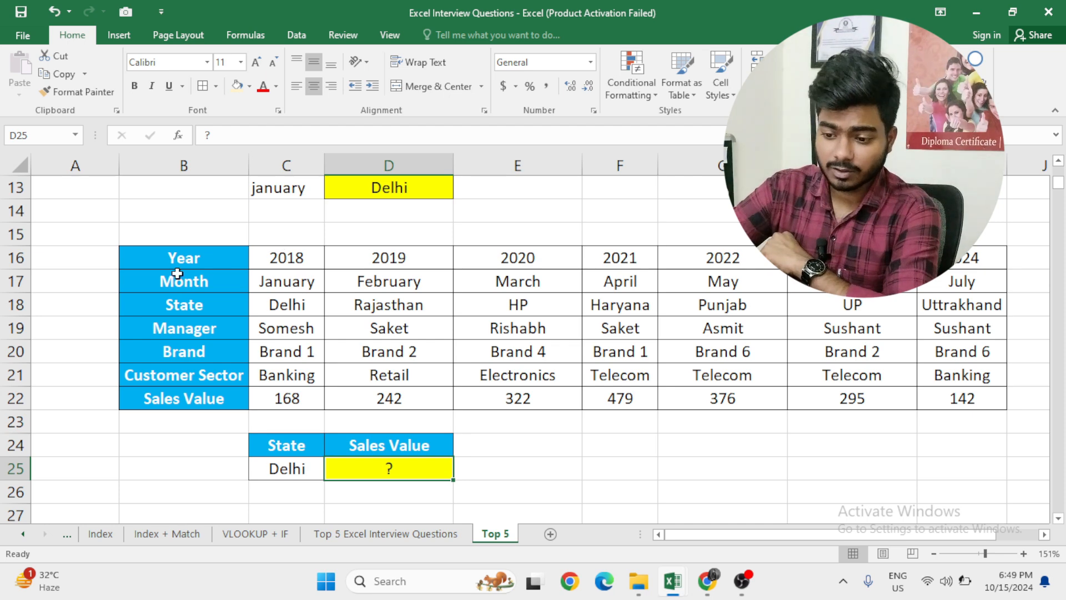
pyautogui.moveTo(168, 259); pyautogui.dragTo(3, 374)
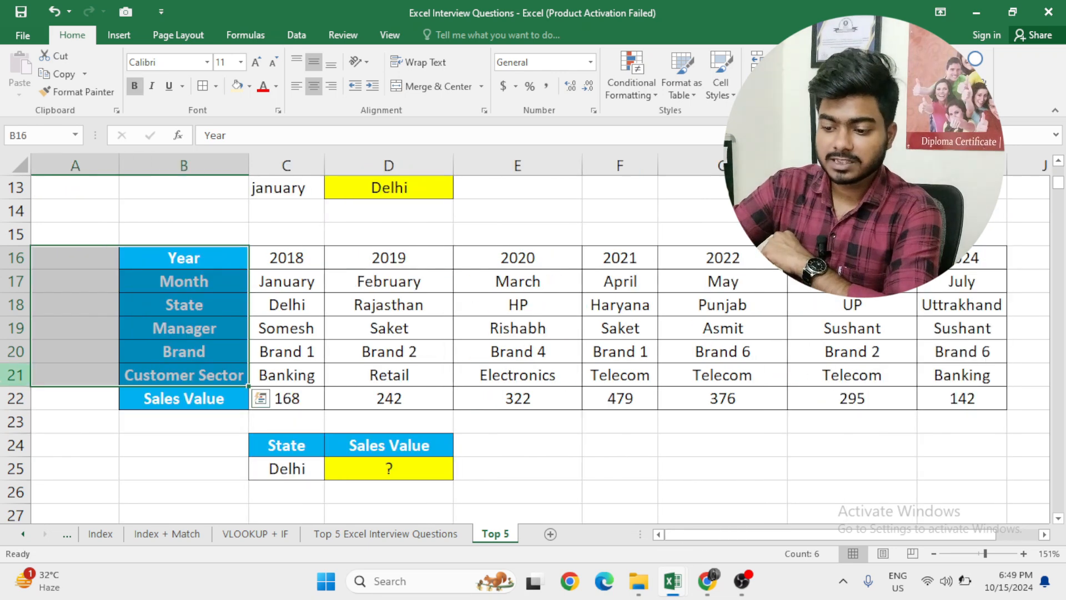
# - Start an HLOOKUP formula in D25 with the state in C25 as the lookup value
pyautogui.click(400, 469)
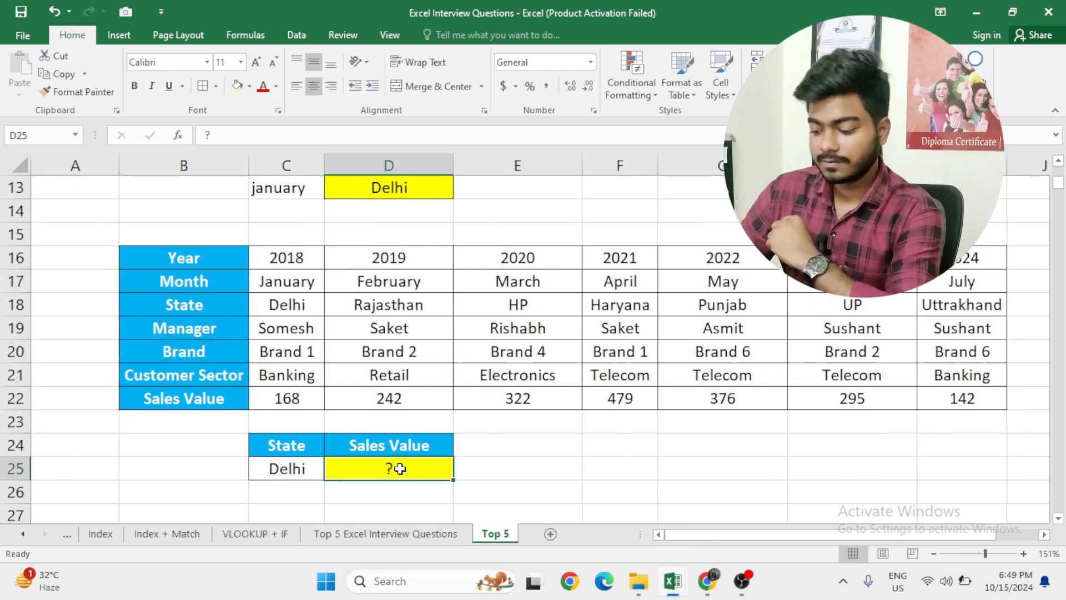
pyautogui.write('=hloo')
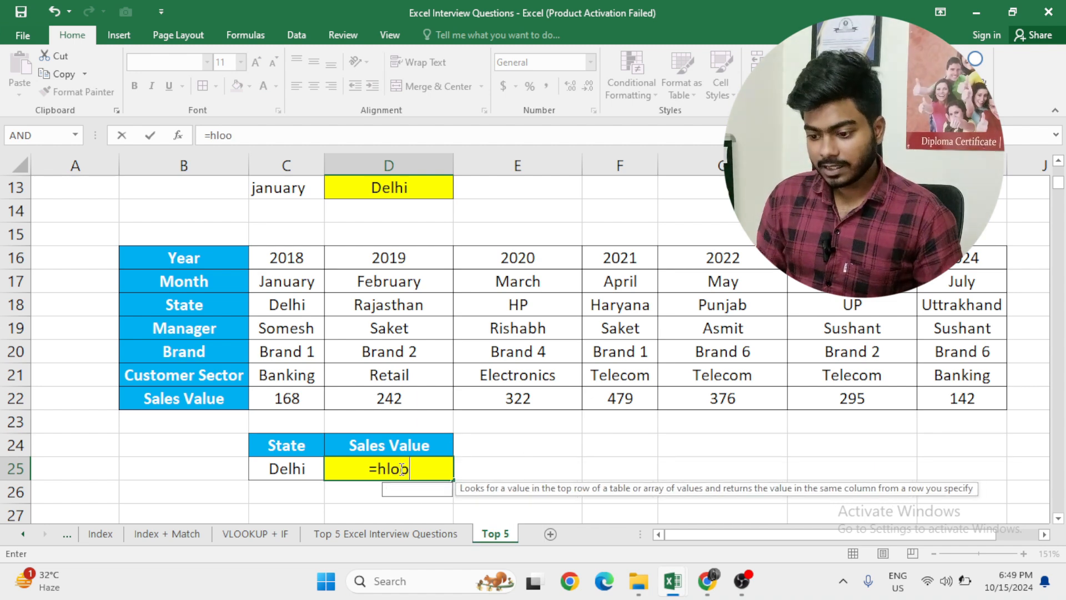
pyautogui.press('Tab')
pyautogui.press('Left')
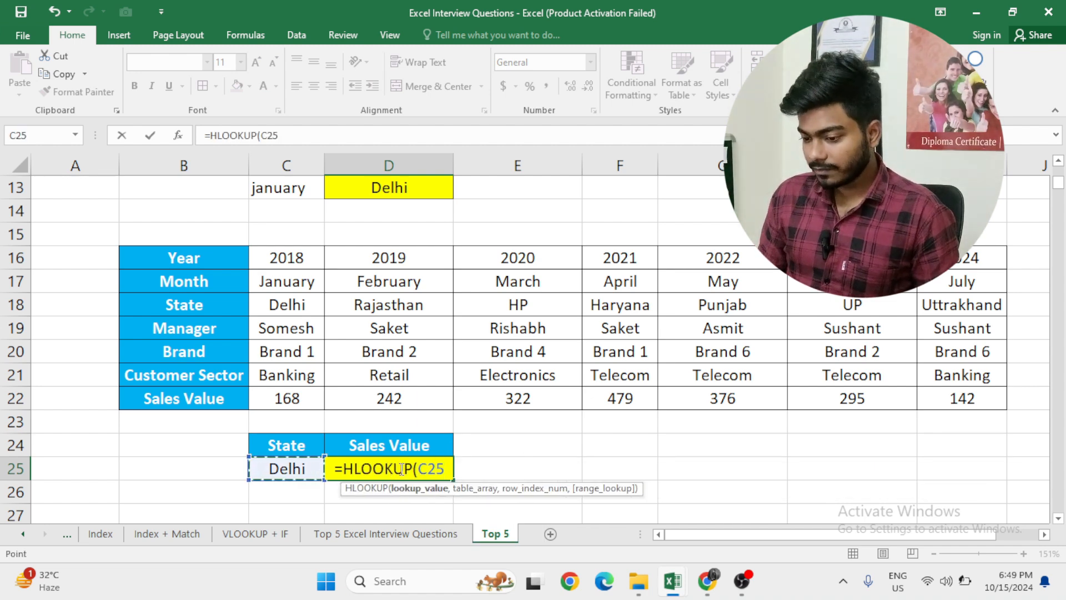
# - Complete the HLOOKUP in D25 with table range B18:I22, row index 5 and exact match 0, and enter it
pyautogui.write(',')
pyautogui.press('Up')
pyautogui.press('Up')
pyautogui.press('Up')
pyautogui.press('Up')
pyautogui.press('Up')
pyautogui.press('Left')
pyautogui.press('Left')
pyautogui.press('Up')
pyautogui.press('Up')
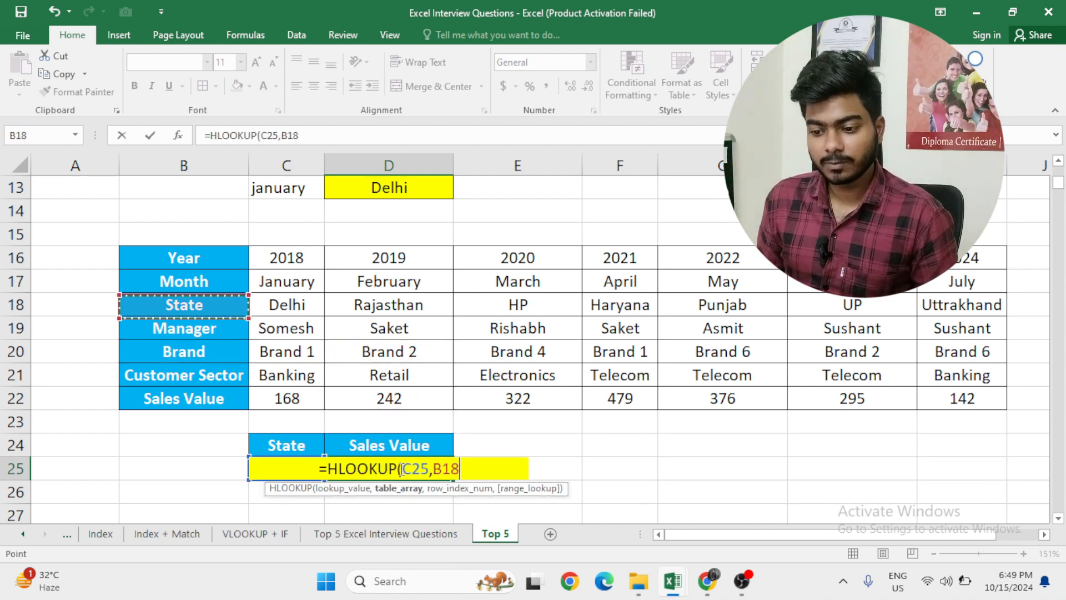
pyautogui.hotkey('ctrl', 'shift', 'Down')
pyautogui.hotkey('ctrl', 'shift', 'Right')
pyautogui.write(',')
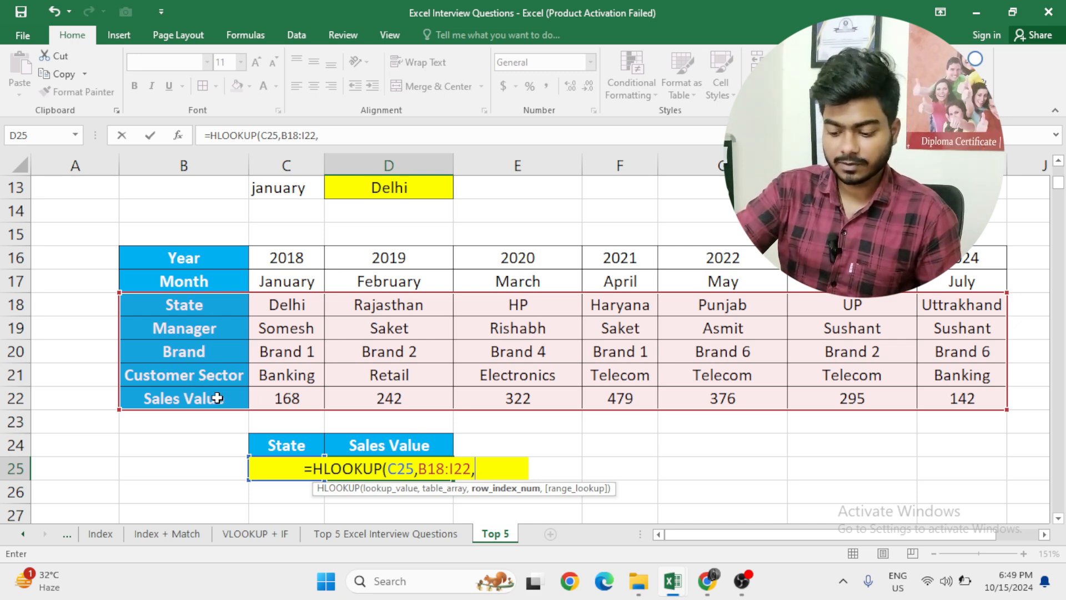
pyautogui.write('5,0)')
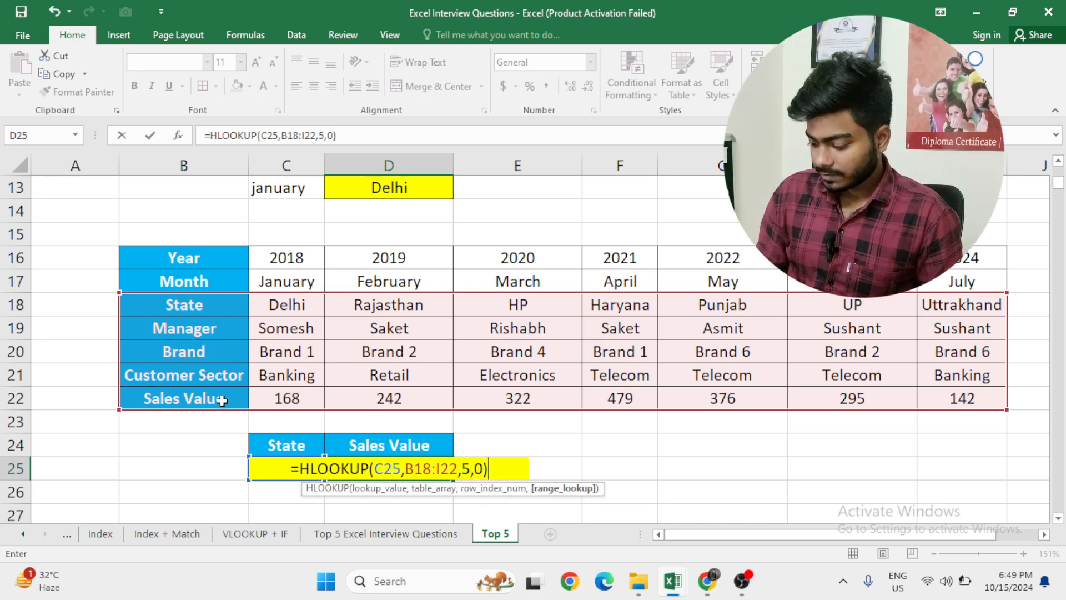
pyautogui.press('Return')
pyautogui.scroll(4, 470, 397)
pyautogui.hscroll(2, 470, 397)
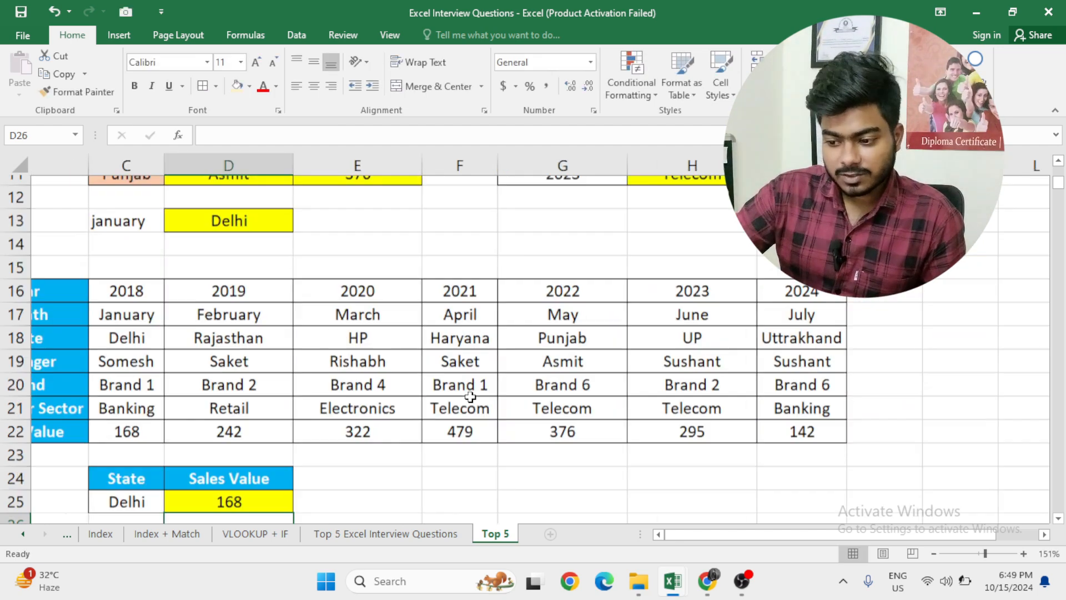
pyautogui.hscroll(-2, 470, 397)
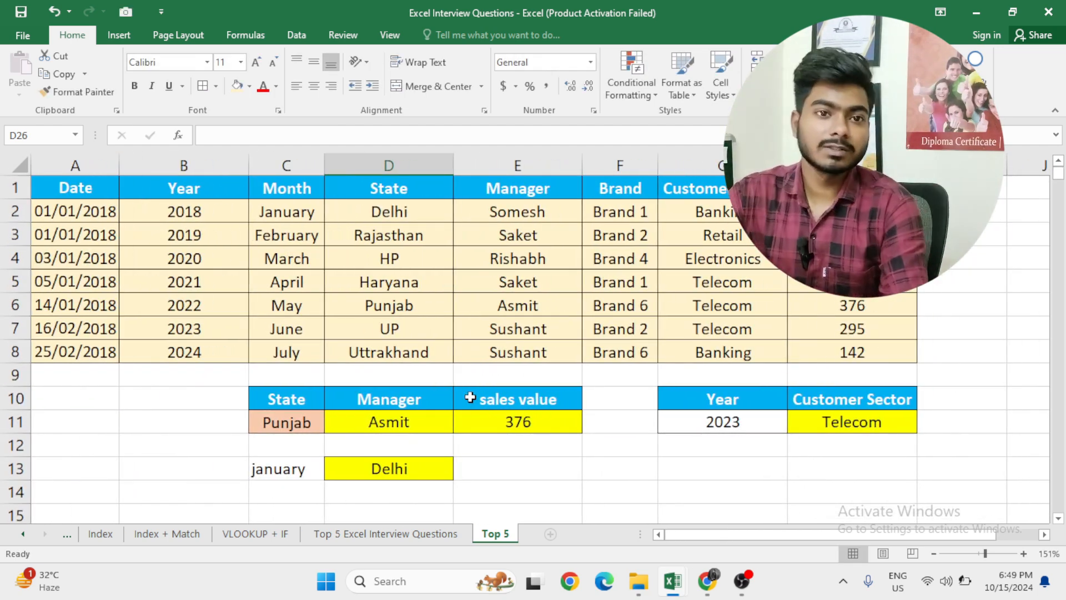
pyautogui.scroll(-1, 470, 397)
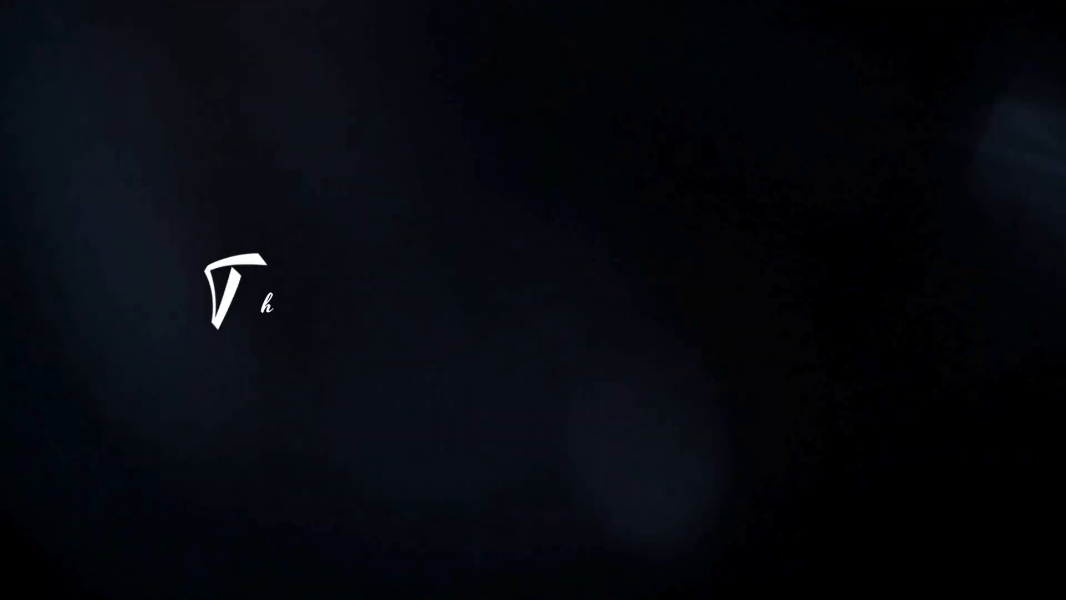